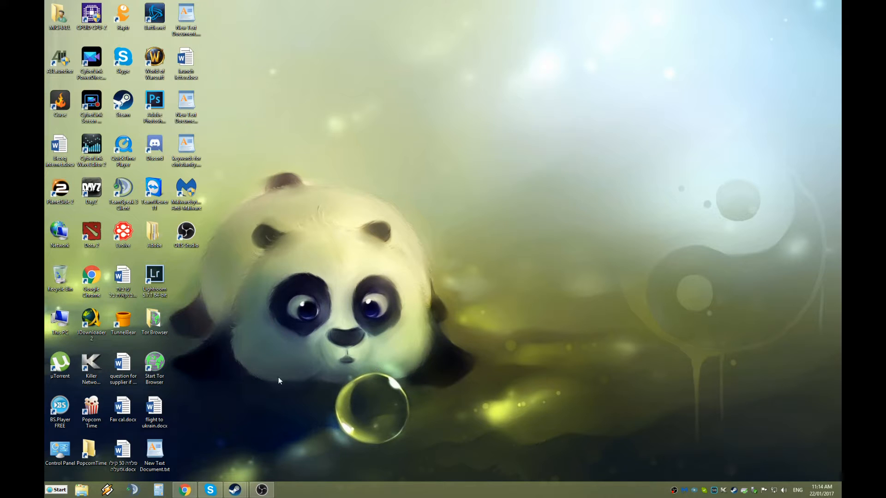
# Open DSC_0350.NEF from New folder on Local Disk (D:) in Windows Photos.
pyautogui.press('super+e')
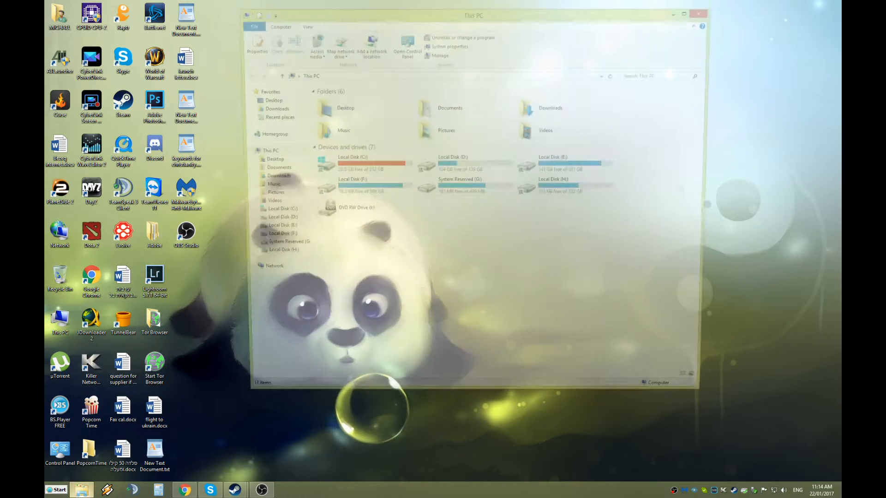
pyautogui.click(253, 222)
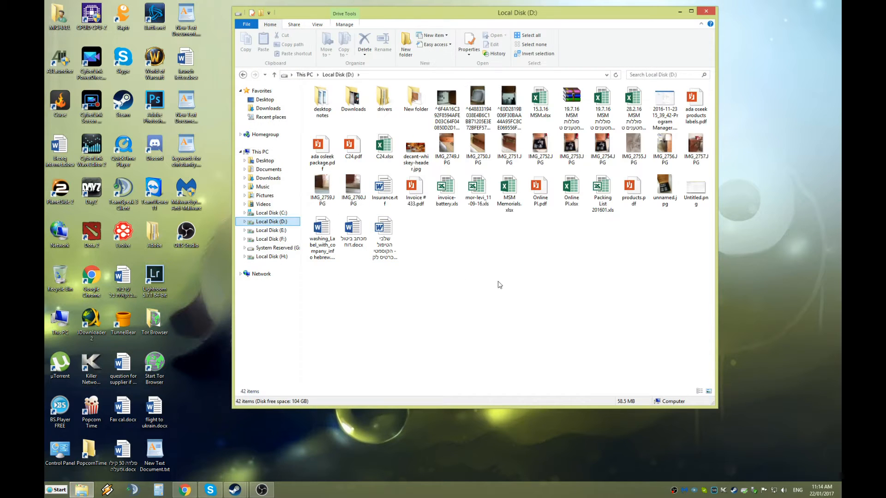
pyautogui.doubleClick(413, 96)
pyautogui.click(345, 101)
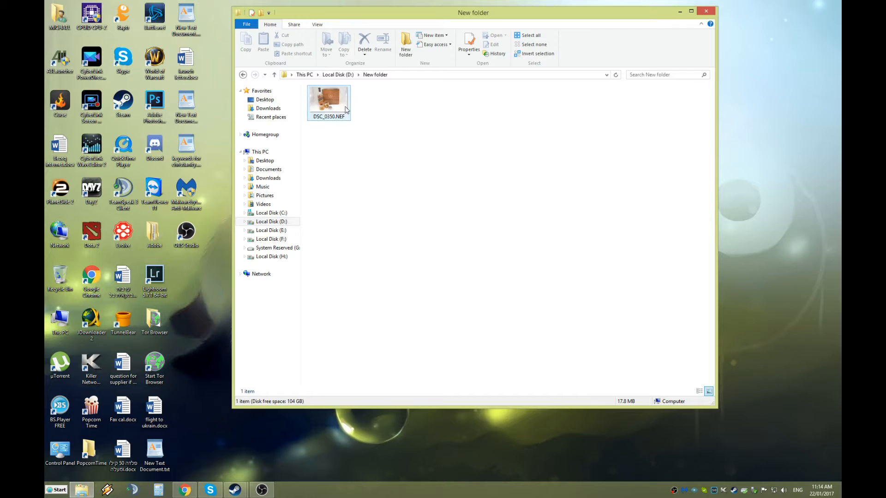
pyautogui.doubleClick(337, 105)
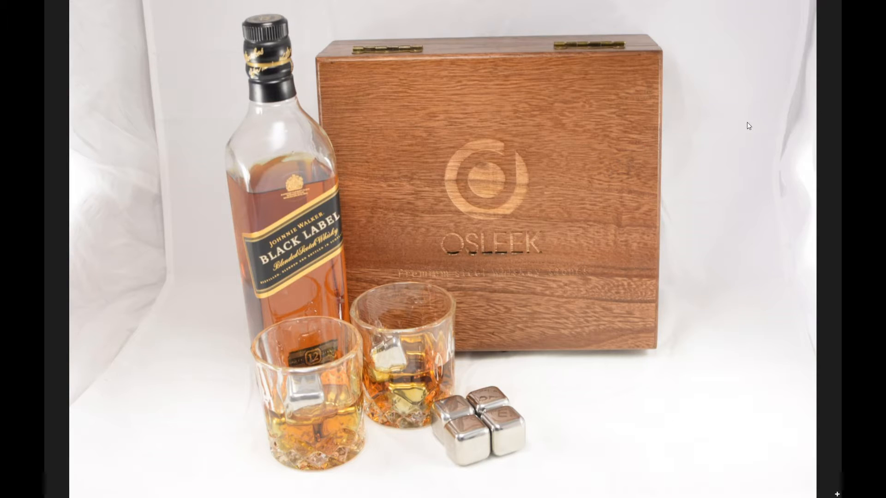
# Leave the full-size photo view and close Windows Photos, returning to New folder.
pyautogui.press('Escape')
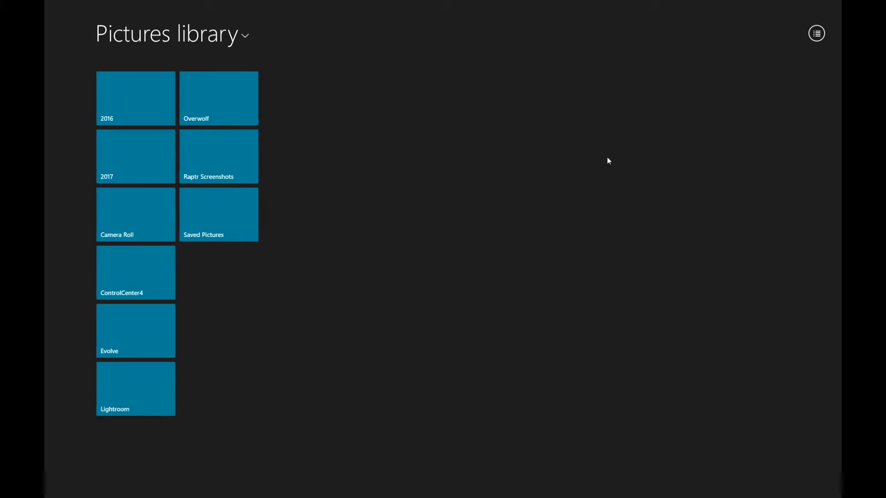
pyautogui.click(835, 6)
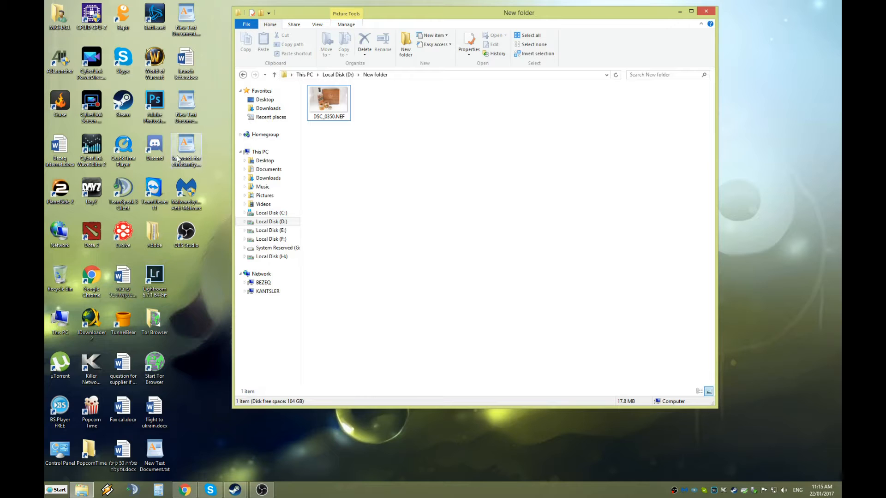
# Move the New folder window to the right and launch Lightroom 5 from the desktop.
pyautogui.click(208, 341)
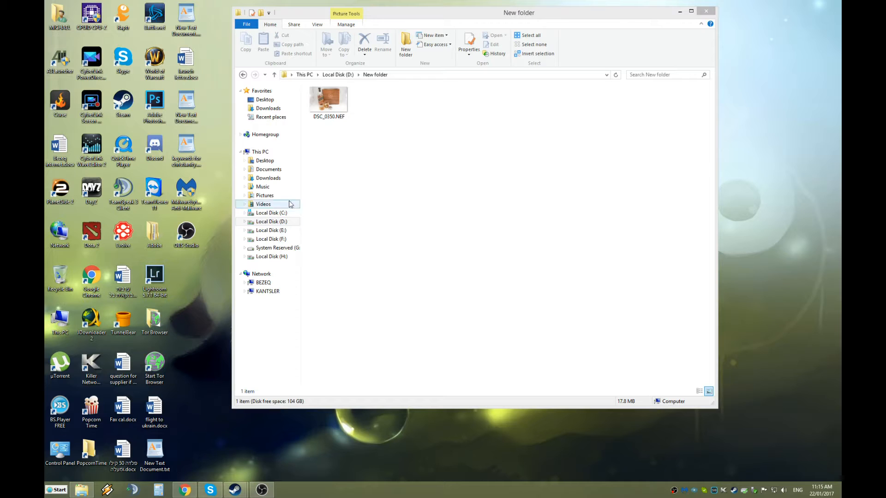
pyautogui.moveTo(414, 14); pyautogui.dragTo(453, 52)
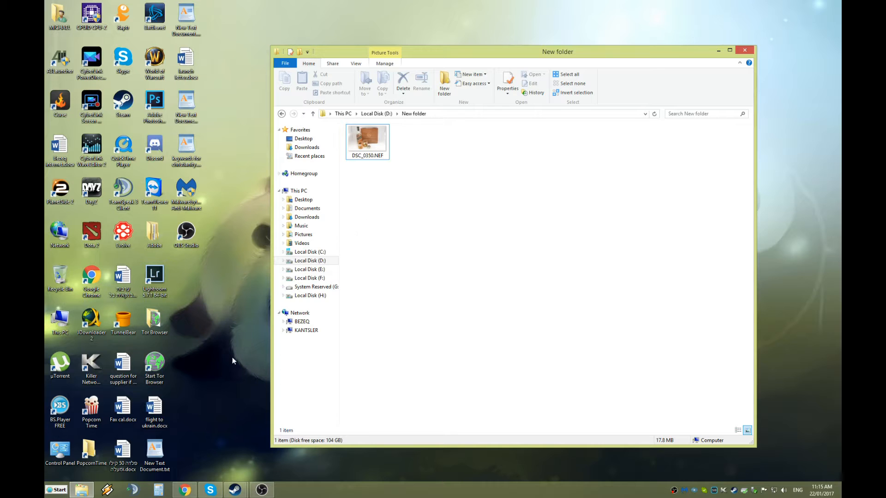
pyautogui.click(155, 279)
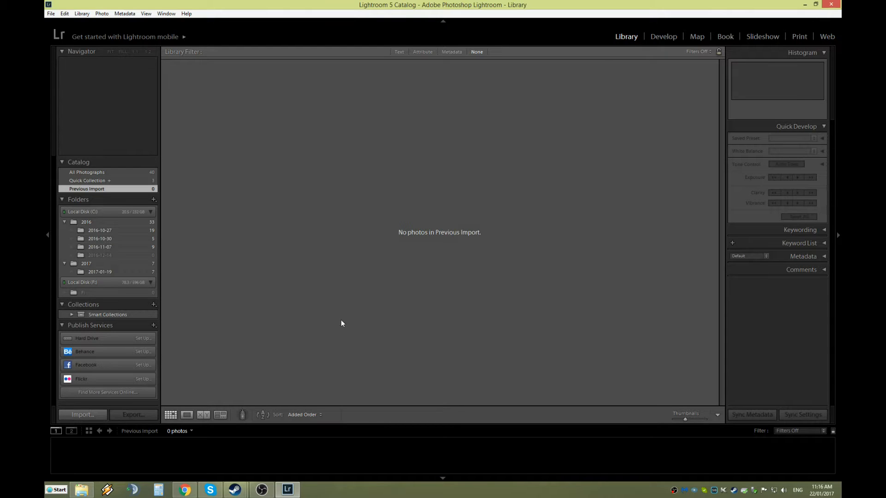
# Import DSC_0350.NEF from New folder on Local Disk (D:) into the Lightroom catalog.
pyautogui.click(85, 415)
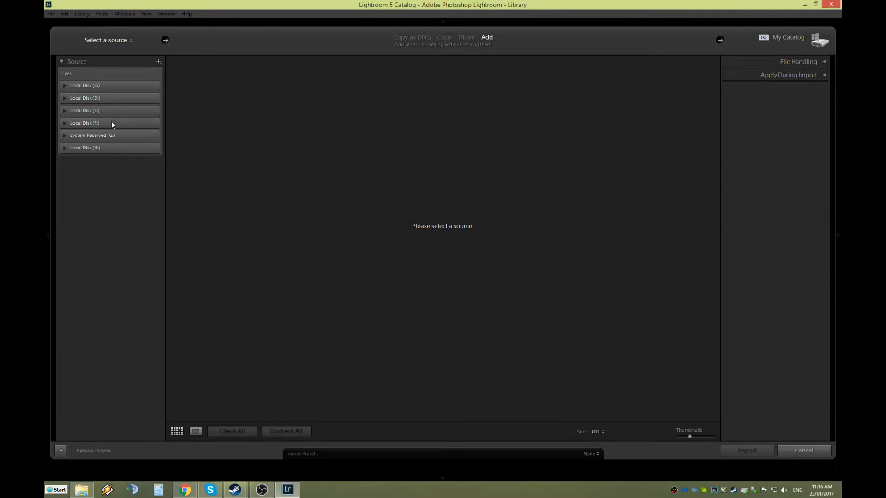
pyautogui.click(81, 98)
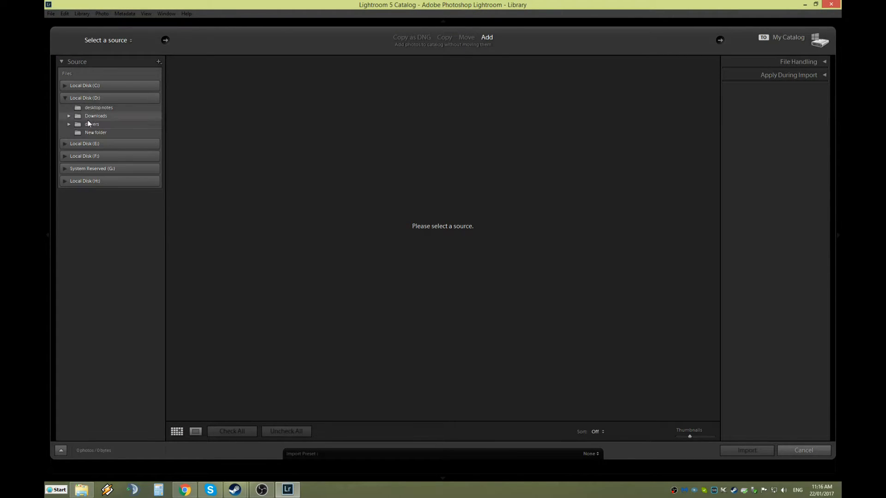
pyautogui.click(93, 132)
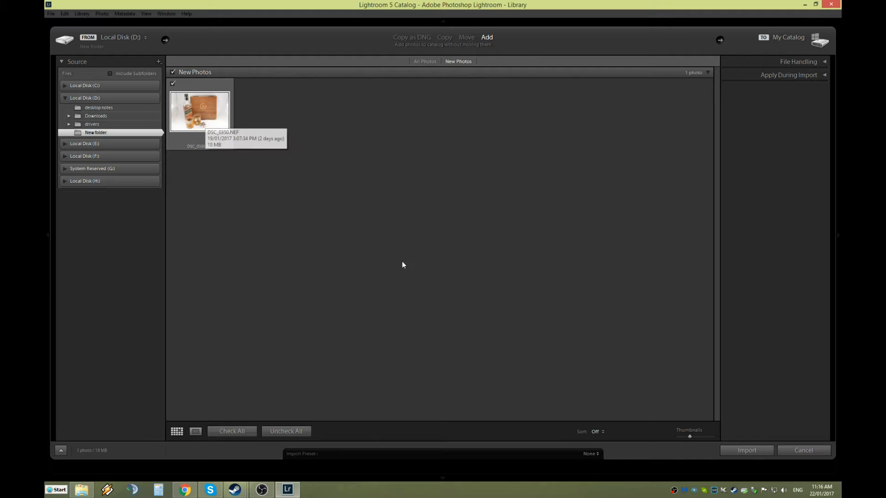
pyautogui.click(746, 450)
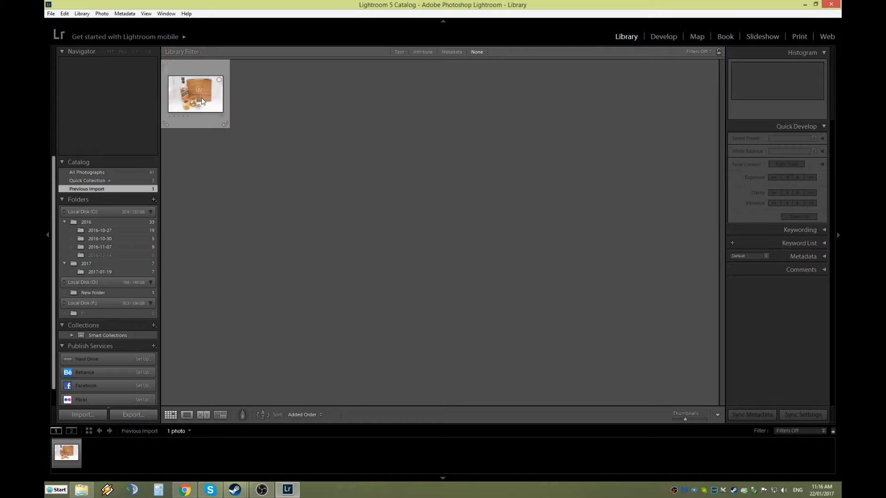
# Load the imported DSC_0350.NEF into the Develop module for editing.
pyautogui.click(664, 36)
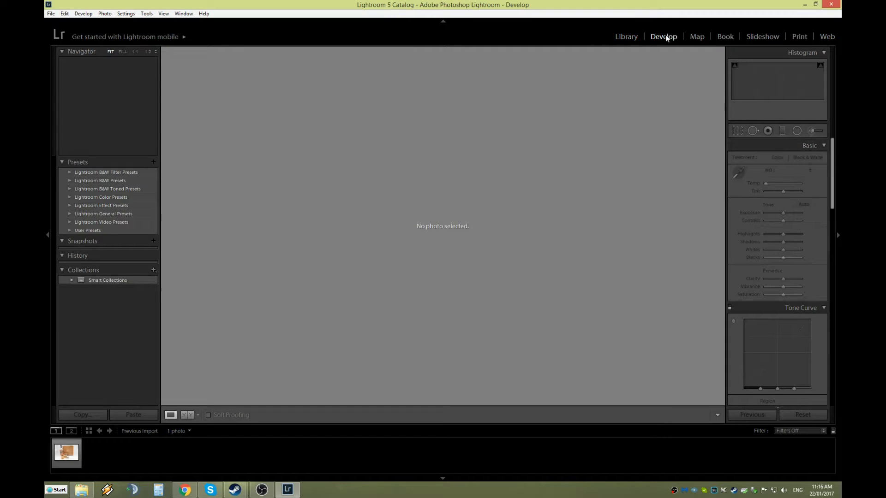
pyautogui.click(66, 454)
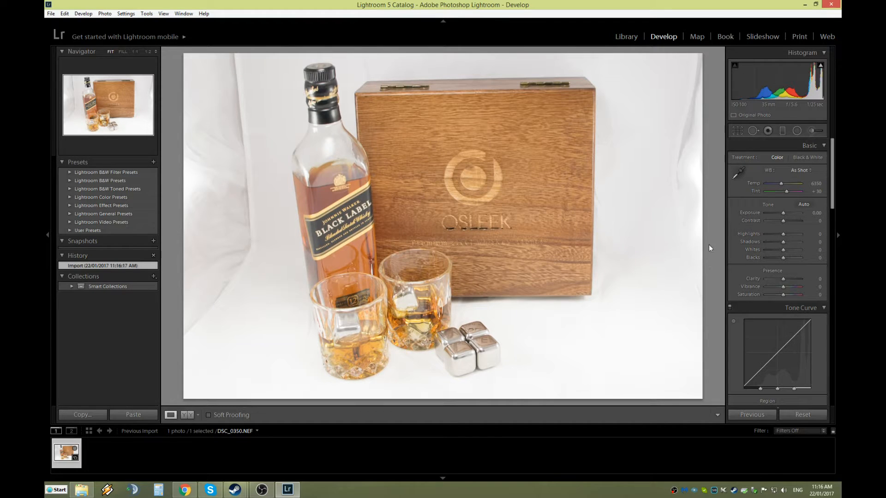
# Warm the white balance by setting a custom Temp of 7000 in the Basic panel.
pyautogui.moveTo(829, 188)
pyautogui.mouseDown()
pyautogui.moveTo(833, 283)
pyautogui.moveTo(828, 182)
pyautogui.mouseUp()
pyautogui.moveTo(781, 185)
pyautogui.mouseDown()
pyautogui.moveTo(806, 182)
pyautogui.moveTo(785, 186)
pyautogui.mouseUp()
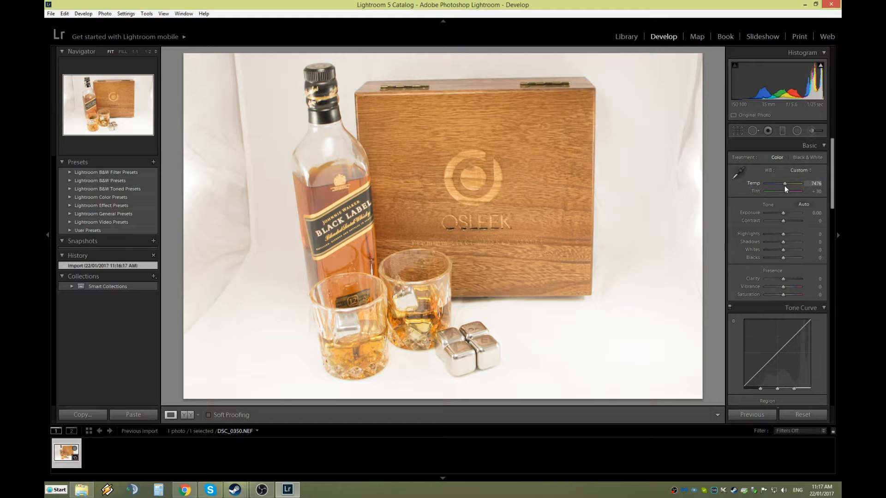
pyautogui.moveTo(784, 186); pyautogui.dragTo(784, 188)
pyautogui.moveTo(785, 188); pyautogui.dragTo(783, 192)
pyautogui.moveTo(783, 192); pyautogui.dragTo(782, 192)
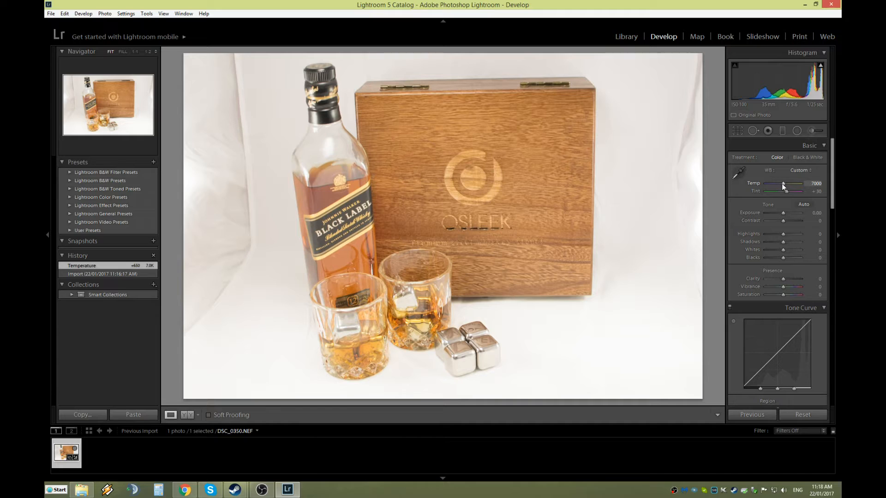
pyautogui.moveTo(783, 185); pyautogui.dragTo(781, 185)
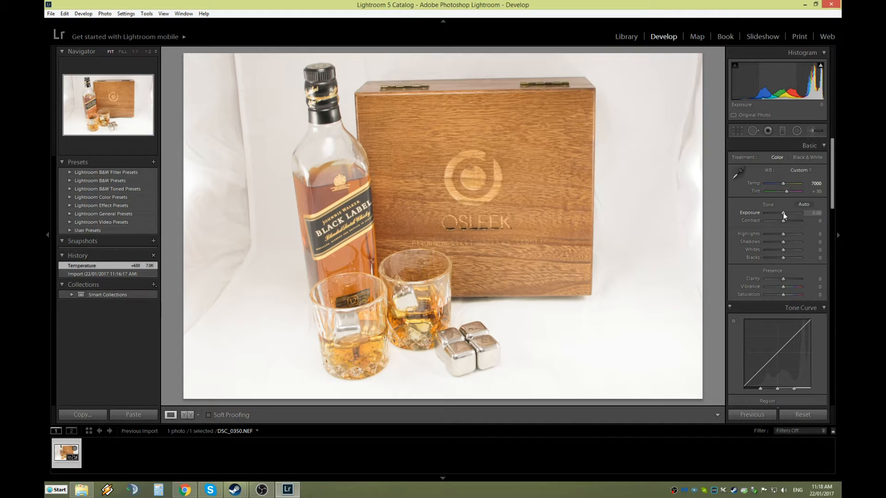
pyautogui.moveTo(782, 212); pyautogui.dragTo(784, 218)
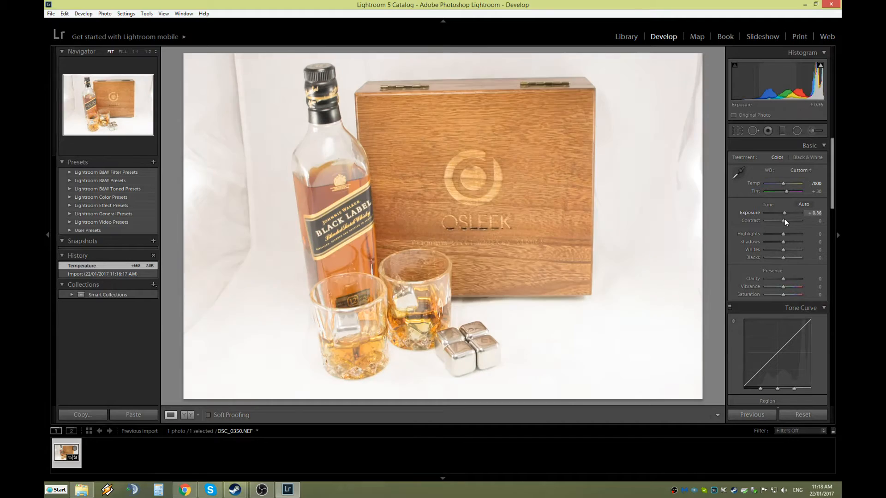
pyautogui.doubleClick(784, 219)
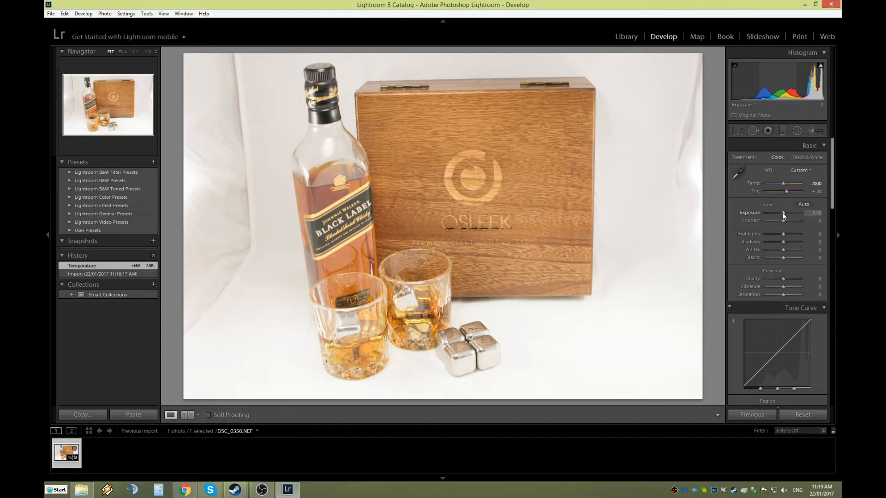
pyautogui.moveTo(782, 213); pyautogui.dragTo(784, 215)
pyautogui.click(812, 214)
pyautogui.write('0')
pyautogui.press('Return')
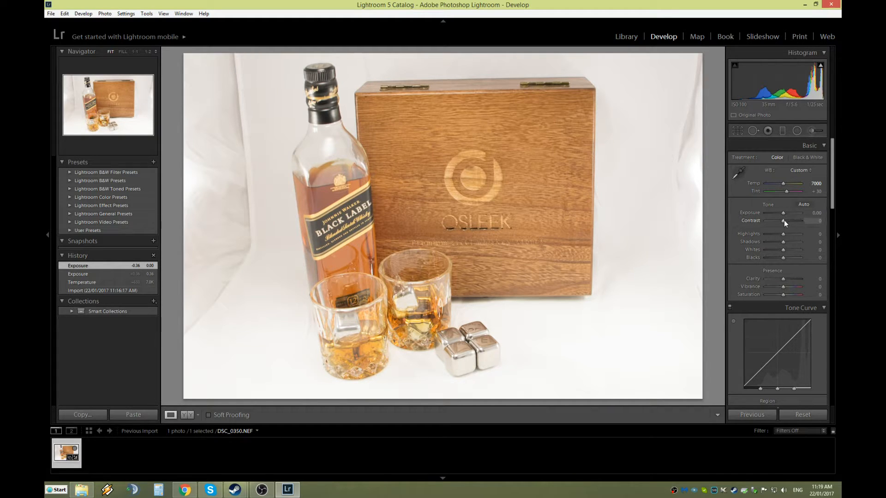
# Raise Contrast in the Basic panel to +48.
pyautogui.moveTo(783, 221)
pyautogui.mouseDown()
pyautogui.moveTo(799, 221)
pyautogui.moveTo(790, 228)
pyautogui.mouseUp()
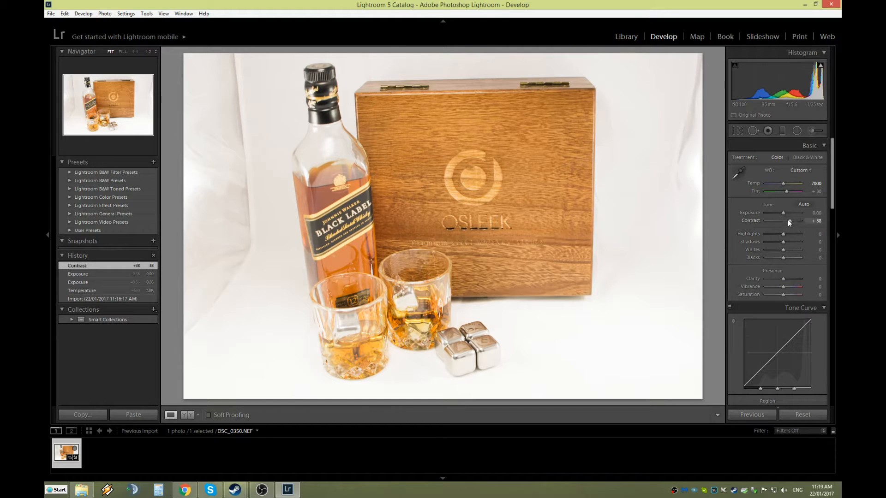
pyautogui.moveTo(790, 220); pyautogui.dragTo(791, 223)
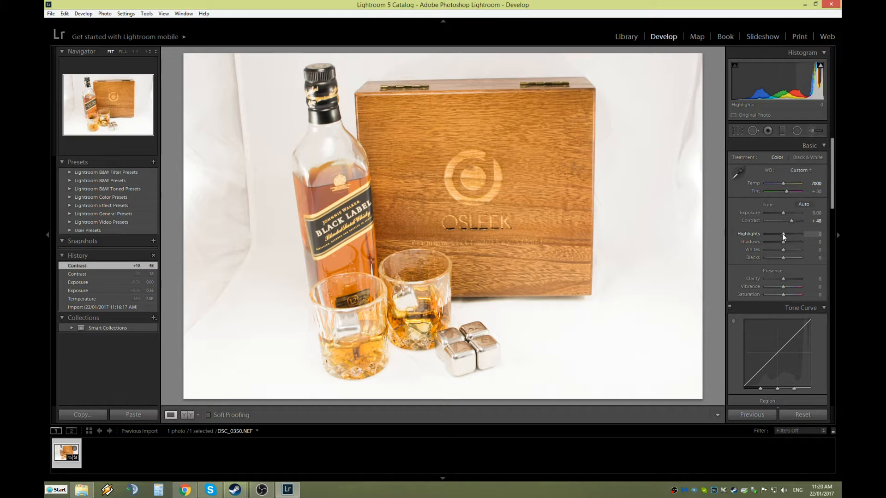
# Try several Highlights values, settling at −64.
pyautogui.moveTo(782, 234); pyautogui.dragTo(805, 236)
pyautogui.moveTo(807, 235); pyautogui.dragTo(780, 246)
pyautogui.moveTo(780, 234)
pyautogui.mouseDown()
pyautogui.moveTo(826, 242)
pyautogui.moveTo(753, 241)
pyautogui.moveTo(821, 248)
pyautogui.moveTo(785, 239)
pyautogui.moveTo(816, 237)
pyautogui.moveTo(724, 226)
pyautogui.moveTo(771, 234)
pyautogui.mouseUp()
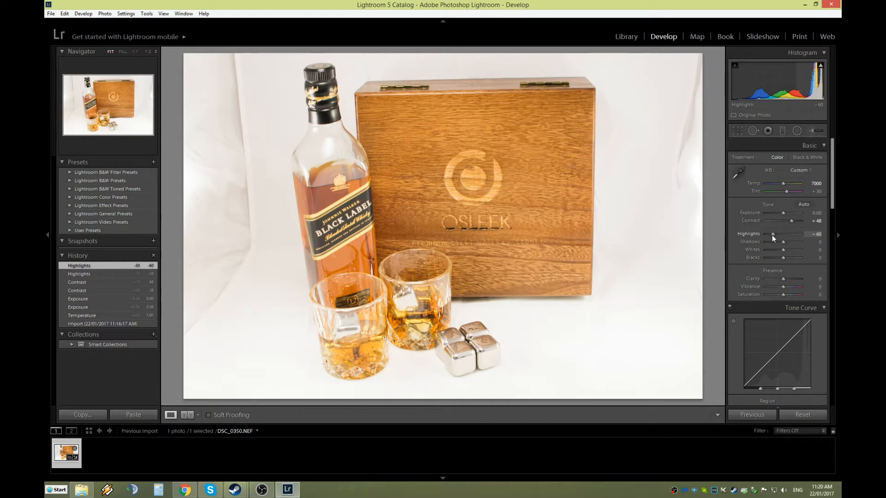
pyautogui.moveTo(771, 234)
pyautogui.mouseDown()
pyautogui.moveTo(762, 237)
pyautogui.moveTo(773, 234)
pyautogui.mouseUp()
pyautogui.moveTo(772, 236); pyautogui.dragTo(771, 236)
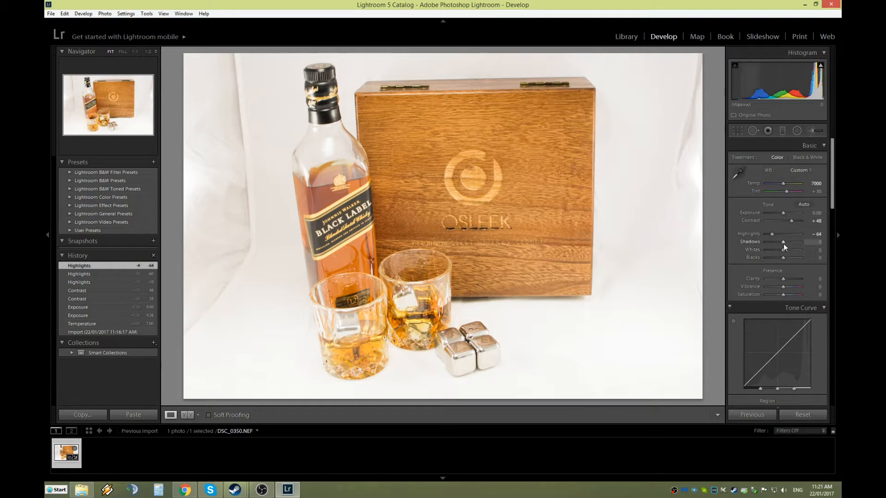
# Lower Shadows to −62 and push Highlights up to +100.
pyautogui.click(783, 244)
pyautogui.moveTo(783, 243)
pyautogui.mouseDown()
pyautogui.moveTo(771, 245)
pyautogui.moveTo(798, 244)
pyautogui.moveTo(761, 248)
pyautogui.moveTo(771, 242)
pyautogui.mouseUp()
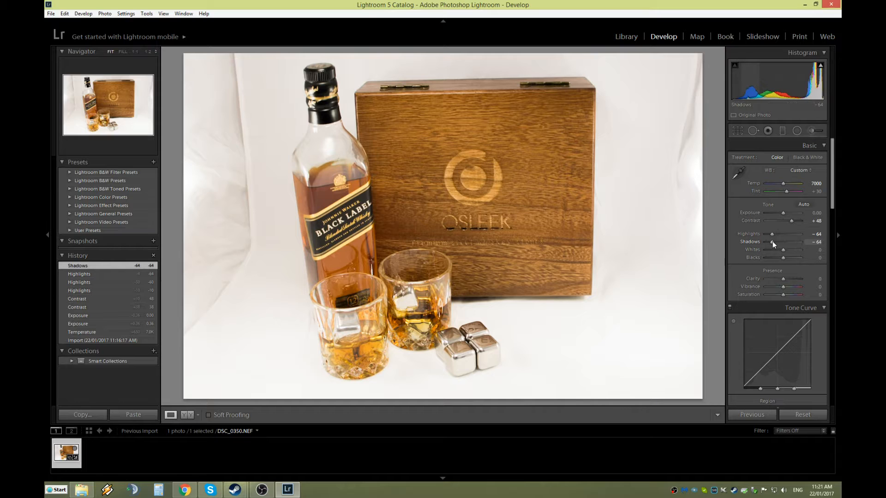
pyautogui.moveTo(773, 242)
pyautogui.mouseDown()
pyautogui.moveTo(799, 243)
pyautogui.moveTo(773, 251)
pyautogui.mouseUp()
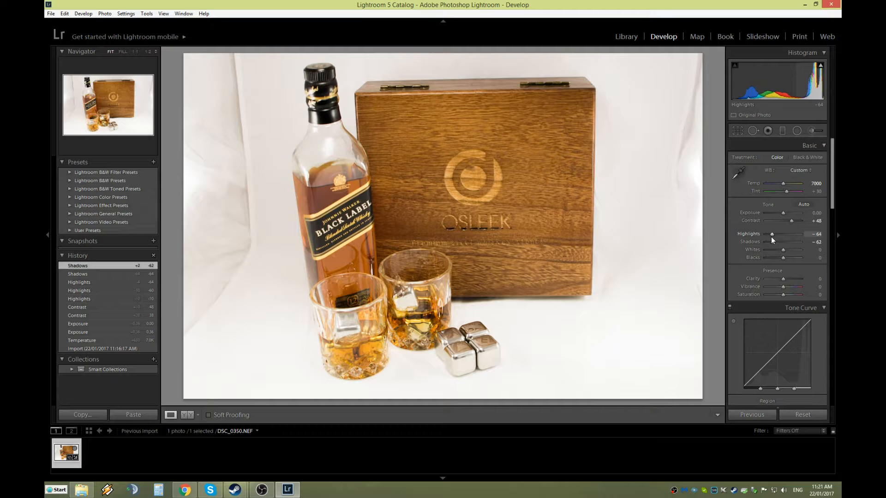
pyautogui.moveTo(771, 234); pyautogui.dragTo(810, 251)
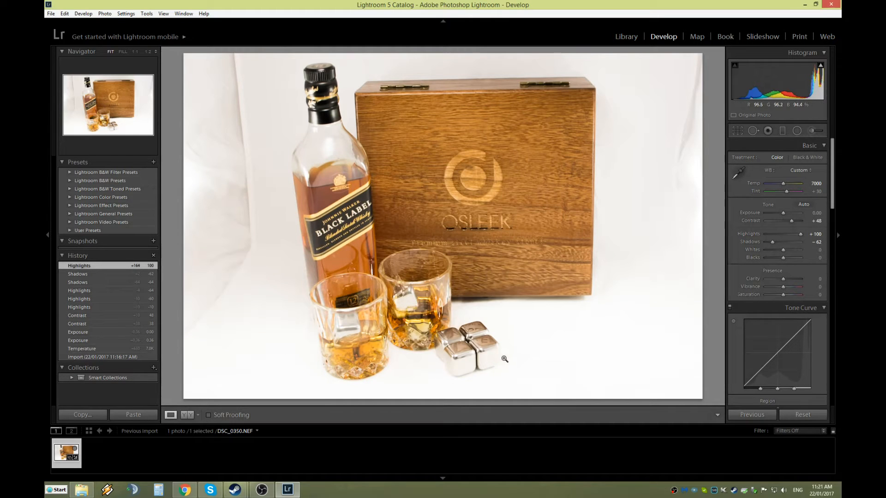
# Bring Highlights down from +100 to −50 and ease Shadows back to −7.
pyautogui.moveTo(801, 233); pyautogui.dragTo(777, 245)
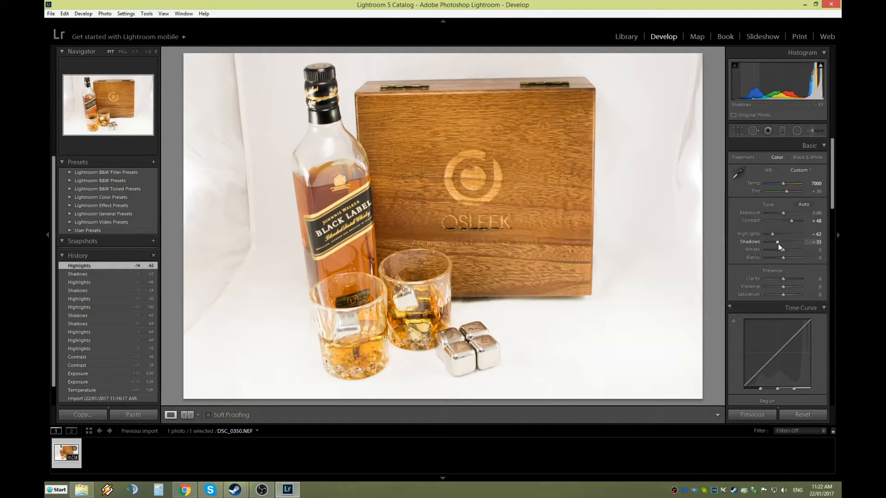
pyautogui.moveTo(777, 243); pyautogui.dragTo(785, 239)
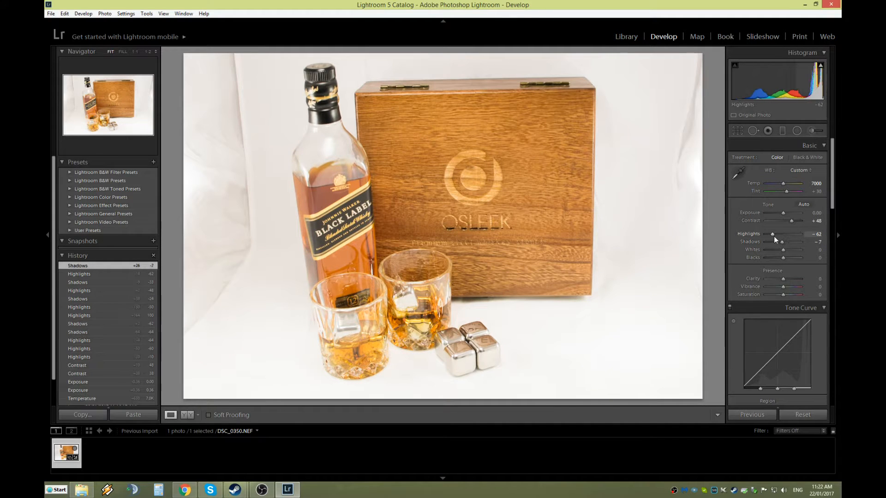
pyautogui.moveTo(771, 234)
pyautogui.mouseDown()
pyautogui.moveTo(803, 242)
pyautogui.moveTo(749, 242)
pyautogui.moveTo(774, 241)
pyautogui.mouseUp()
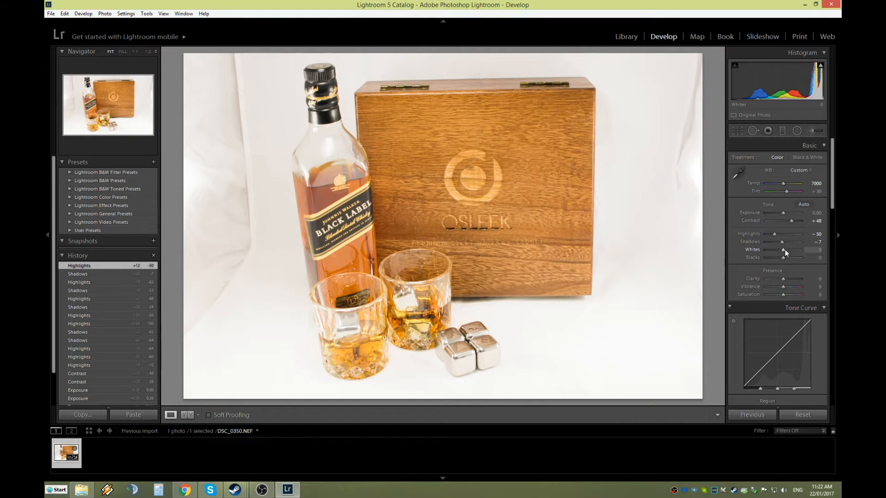
# Set Whites to −64 with Shadows at −5 and Highlights at +57.
pyautogui.moveTo(785, 250)
pyautogui.mouseDown()
pyautogui.moveTo(810, 253)
pyautogui.moveTo(770, 260)
pyautogui.mouseUp()
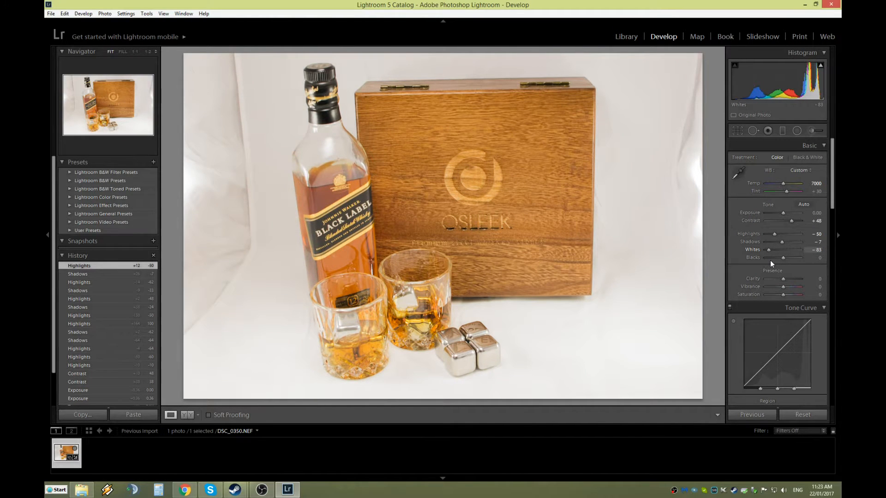
pyautogui.moveTo(784, 242)
pyautogui.mouseDown()
pyautogui.moveTo(815, 242)
pyautogui.moveTo(793, 236)
pyautogui.mouseUp()
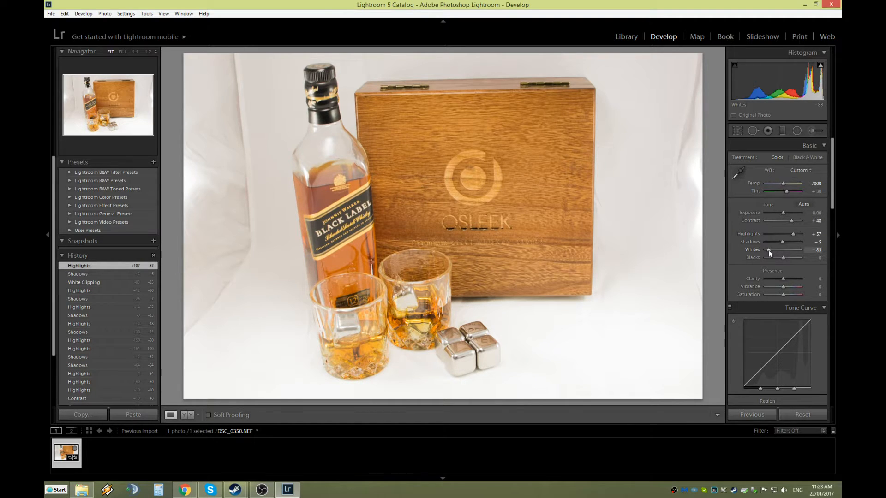
pyautogui.moveTo(768, 250)
pyautogui.mouseDown()
pyautogui.moveTo(779, 254)
pyautogui.moveTo(772, 263)
pyautogui.mouseUp()
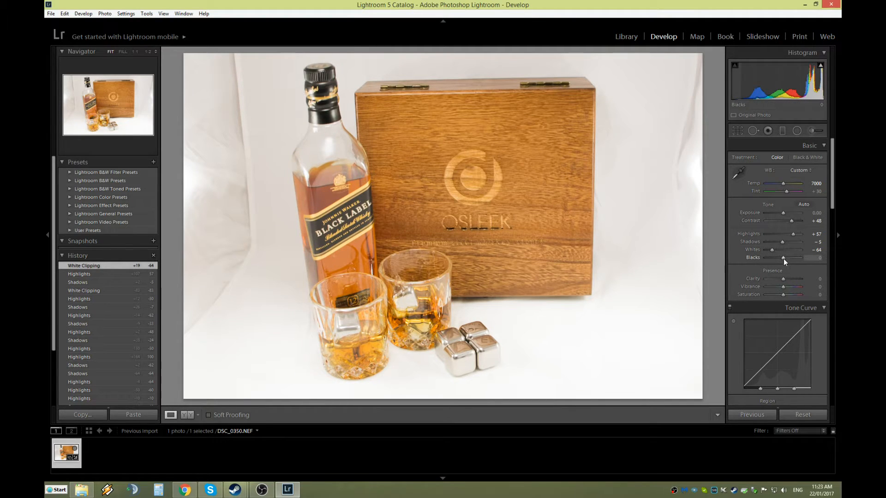
# Pull the Blacks slider down to -45 and ease the Whites slider up to -43.
pyautogui.moveTo(783, 258)
pyautogui.mouseDown()
pyautogui.moveTo(762, 261)
pyautogui.moveTo(814, 267)
pyautogui.moveTo(774, 276)
pyautogui.moveTo(777, 261)
pyautogui.mouseUp()
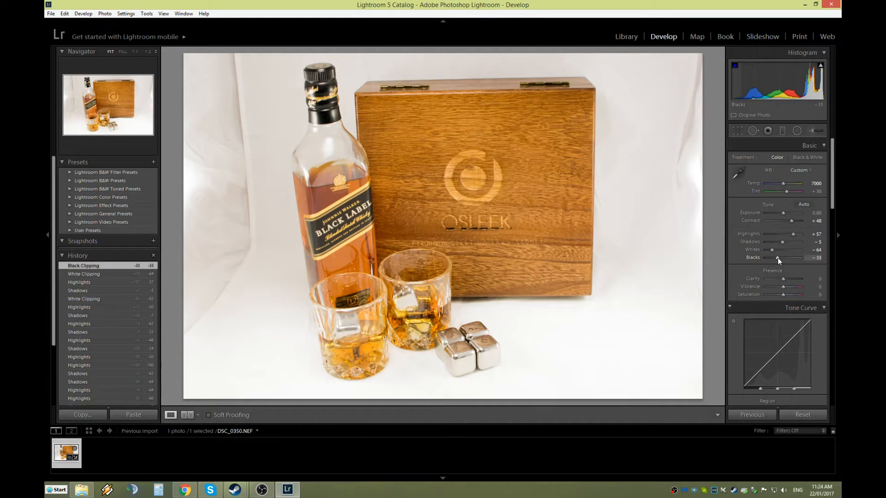
pyautogui.moveTo(777, 258)
pyautogui.mouseDown()
pyautogui.moveTo(784, 257)
pyautogui.moveTo(776, 259)
pyautogui.mouseUp()
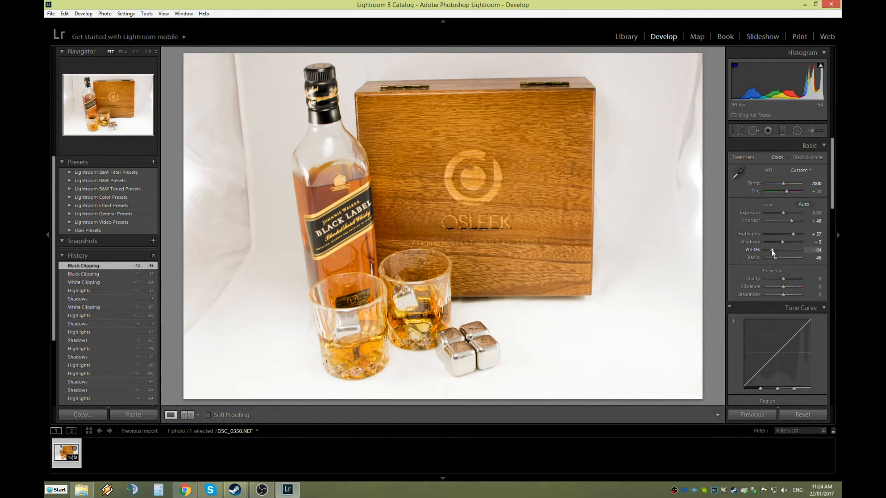
pyautogui.moveTo(771, 250)
pyautogui.mouseDown()
pyautogui.moveTo(787, 250)
pyautogui.moveTo(775, 256)
pyautogui.mouseUp()
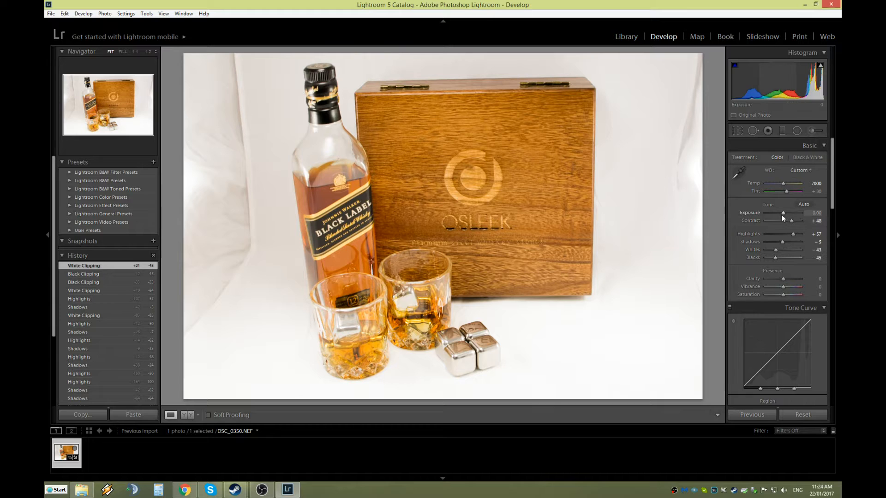
# Try a darker Exposure, return it to 0.00, and raise Temp to 7238.
pyautogui.moveTo(782, 212); pyautogui.dragTo(781, 214)
pyautogui.moveTo(782, 214); pyautogui.dragTo(782, 214)
pyautogui.moveTo(782, 182); pyautogui.dragTo(783, 182)
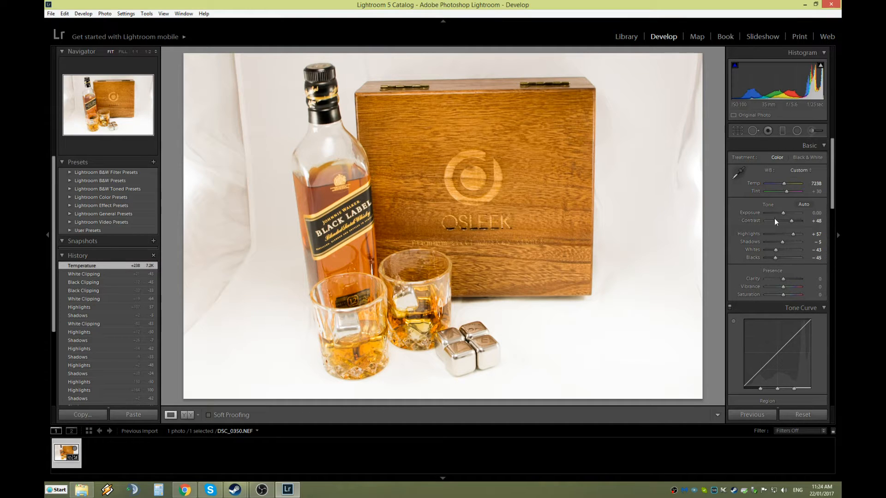
pyautogui.scroll(-4, 774, 218)
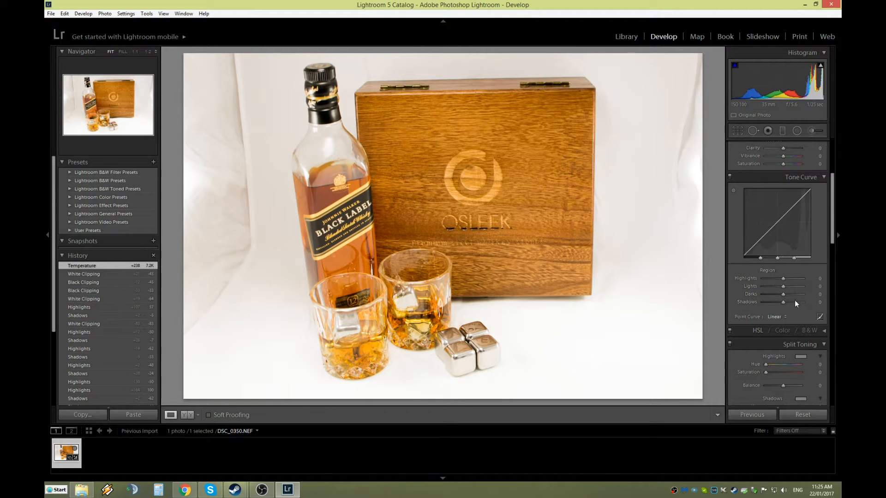
# Scroll the Develop panel down to the Detail panel's Sharpening and Noise Reduction sliders.
pyautogui.scroll(-2, 787, 322)
pyautogui.scroll(-4, 790, 318)
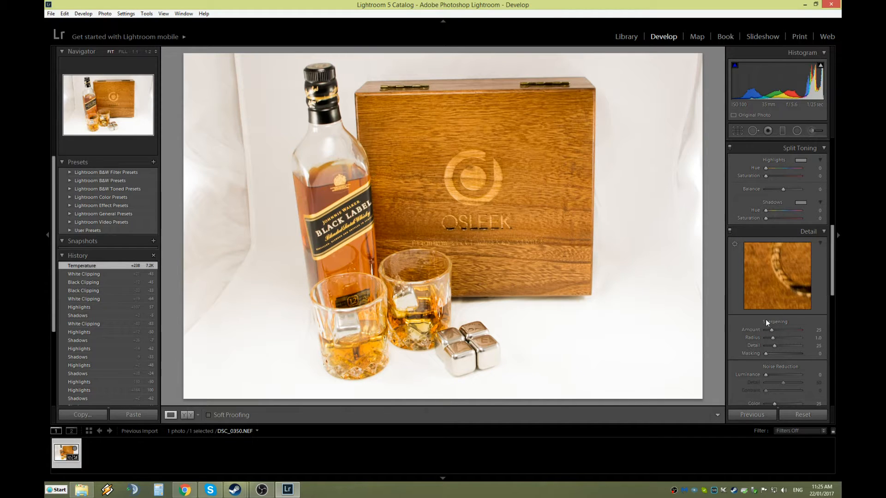
pyautogui.scroll(4, 765, 323)
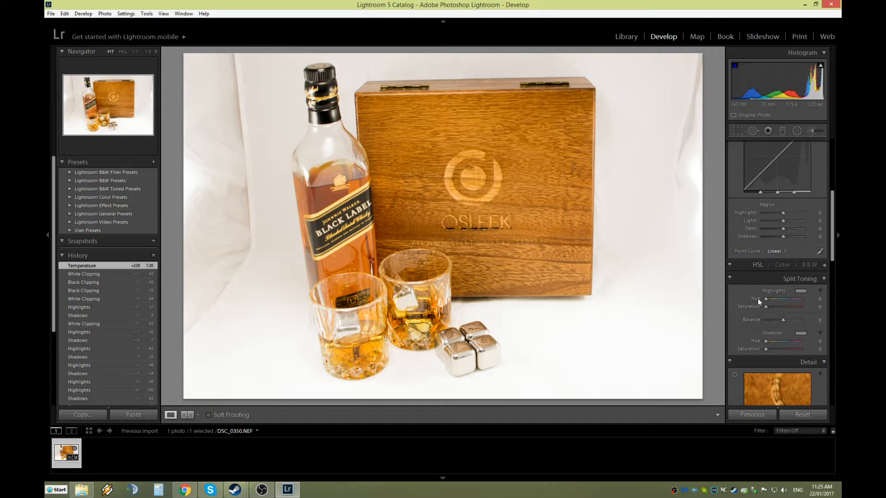
pyautogui.scroll(6, 756, 299)
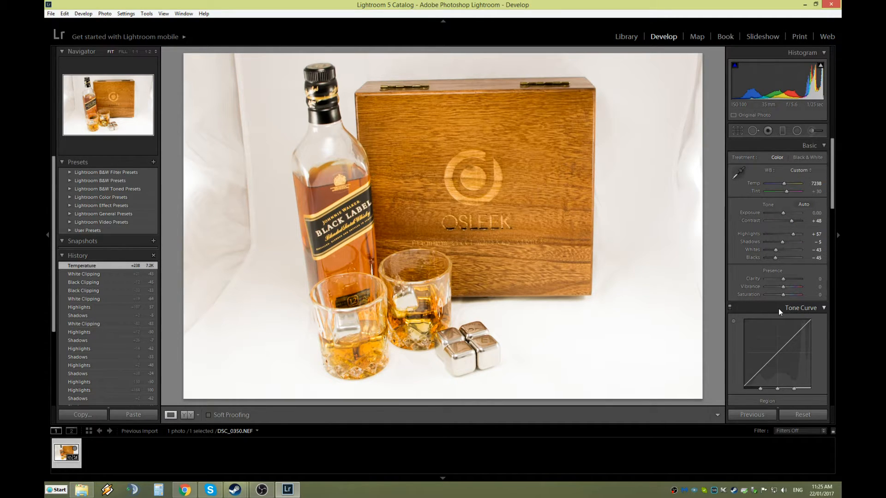
pyautogui.scroll(-2, 779, 309)
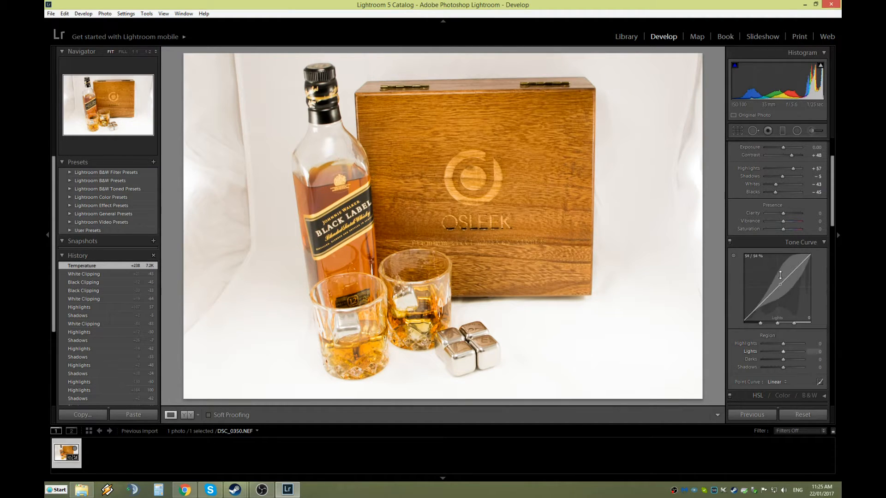
pyautogui.scroll(-4, 804, 306)
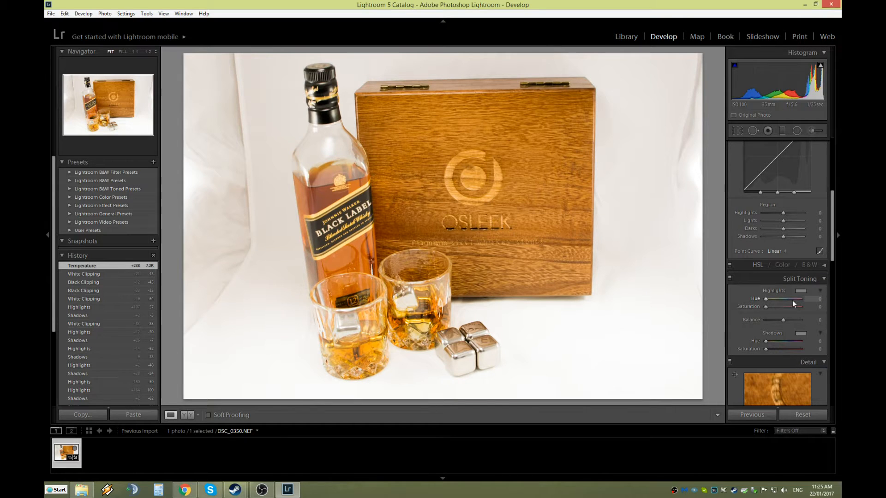
pyautogui.scroll(-6, 784, 298)
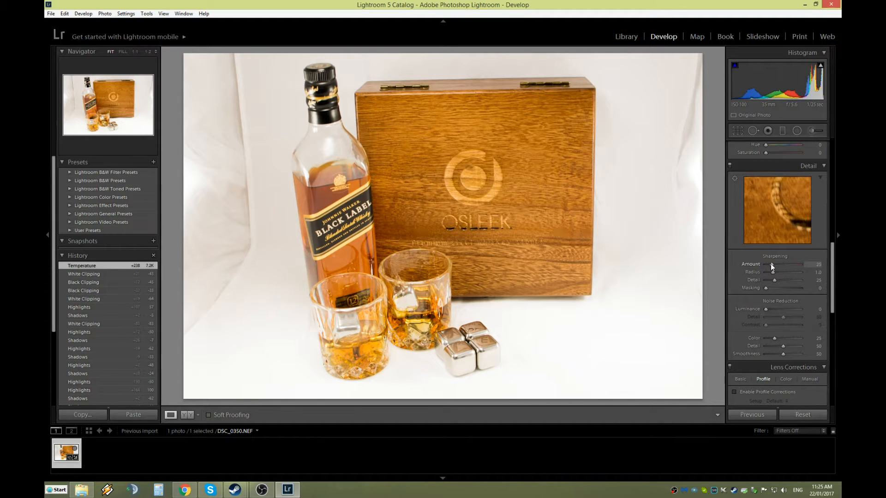
# Set Sharpening to Amount 150, Radius 3.0 and Detail 60, framing the round logo in the preview.
pyautogui.moveTo(771, 264); pyautogui.dragTo(826, 270)
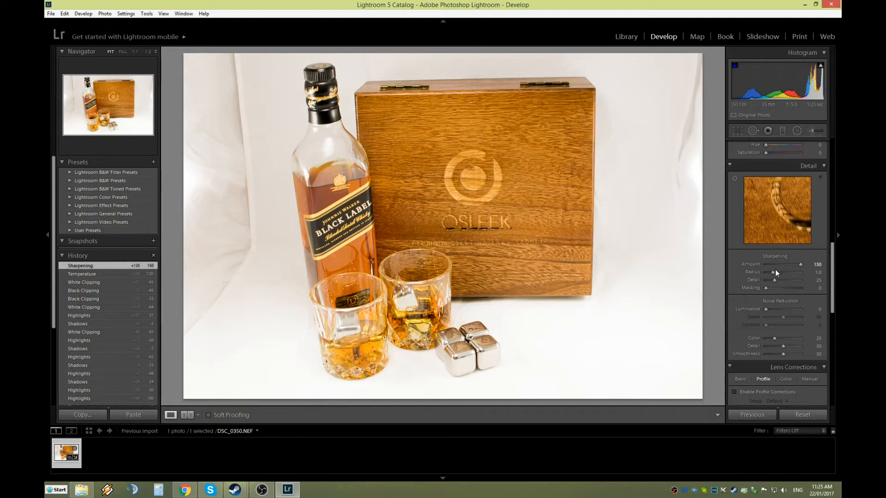
pyautogui.moveTo(783, 214); pyautogui.dragTo(750, 231)
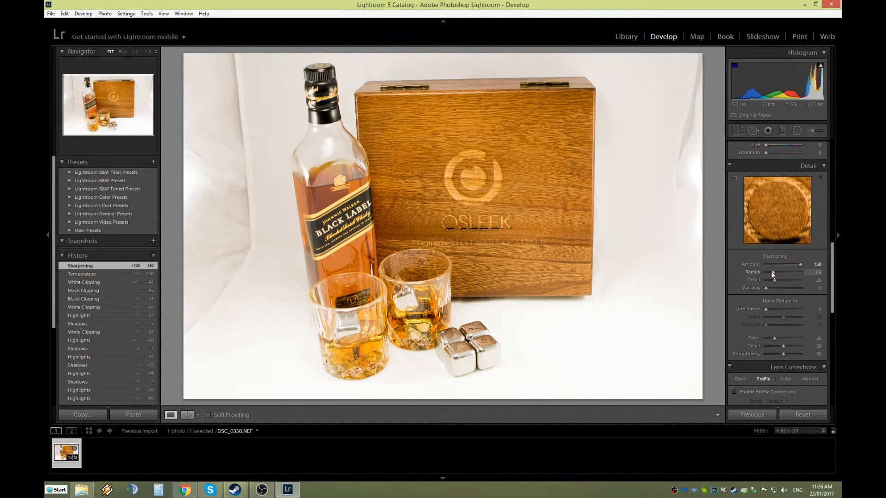
pyautogui.moveTo(772, 272); pyautogui.dragTo(812, 273)
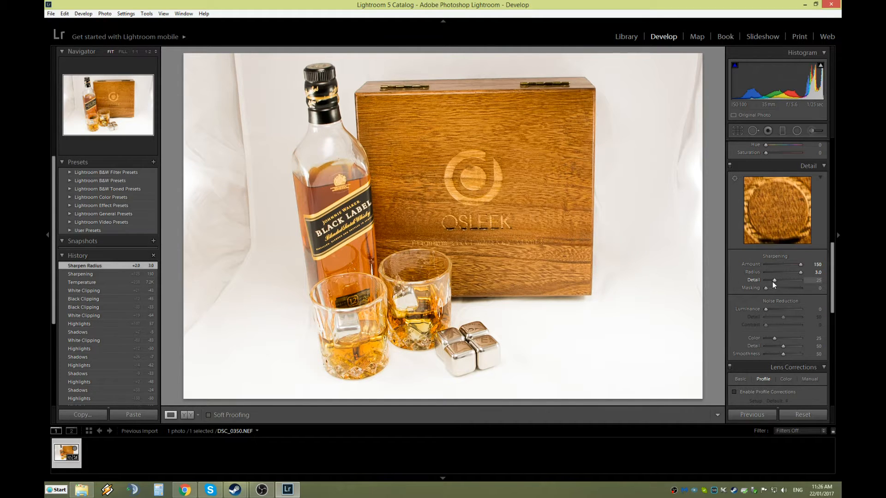
pyautogui.moveTo(774, 281); pyautogui.dragTo(815, 281)
pyautogui.moveTo(793, 284); pyautogui.dragTo(784, 281)
pyautogui.click(818, 280)
pyautogui.write('60')
pyautogui.press('Return')
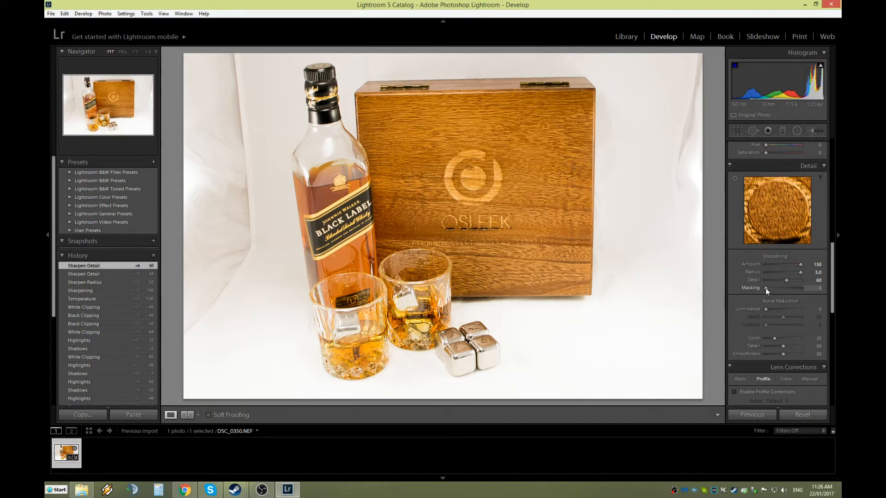
pyautogui.moveTo(765, 288)
pyautogui.mouseDown()
pyautogui.moveTo(810, 289)
pyautogui.moveTo(756, 295)
pyautogui.mouseUp()
# Scroll further down the panel and try a stronger Luminance noise reduction.
pyautogui.scroll(-3, 773, 323)
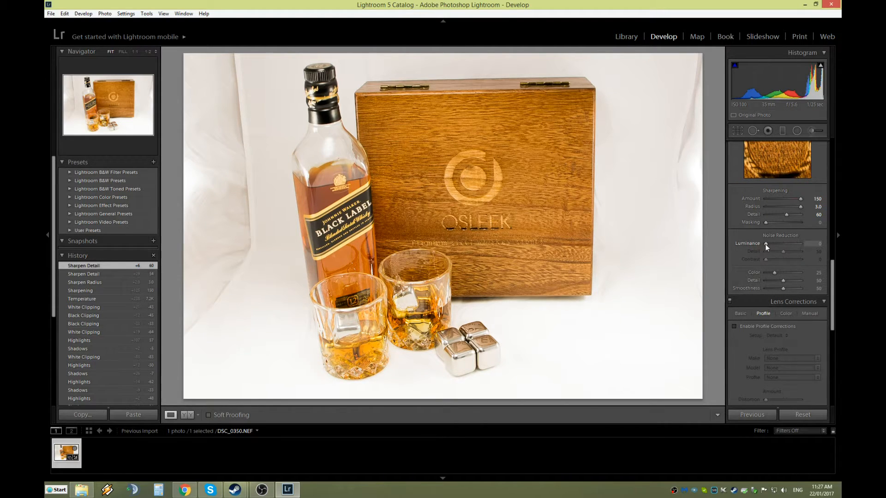
pyautogui.moveTo(785, 243); pyautogui.dragTo(749, 258)
# Toggle Enable Profile Corrections to compare, leaving the Nikon lens profile enabled.
pyautogui.click(734, 327)
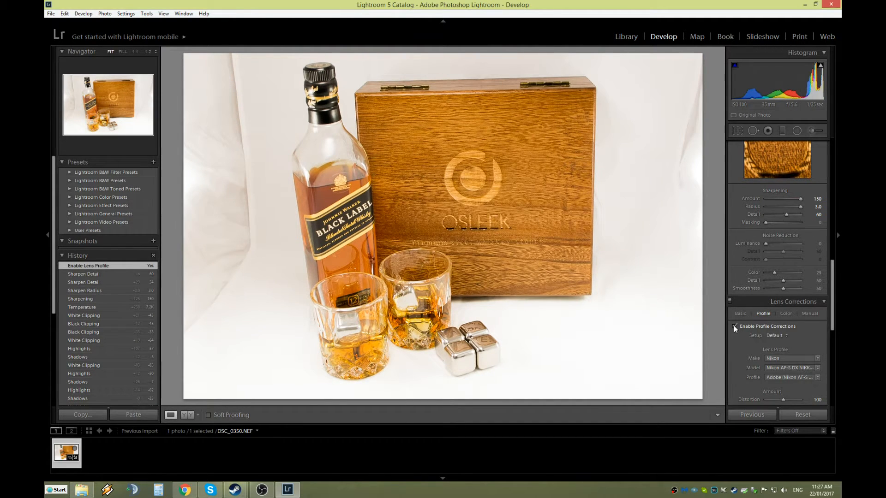
pyautogui.click(734, 326)
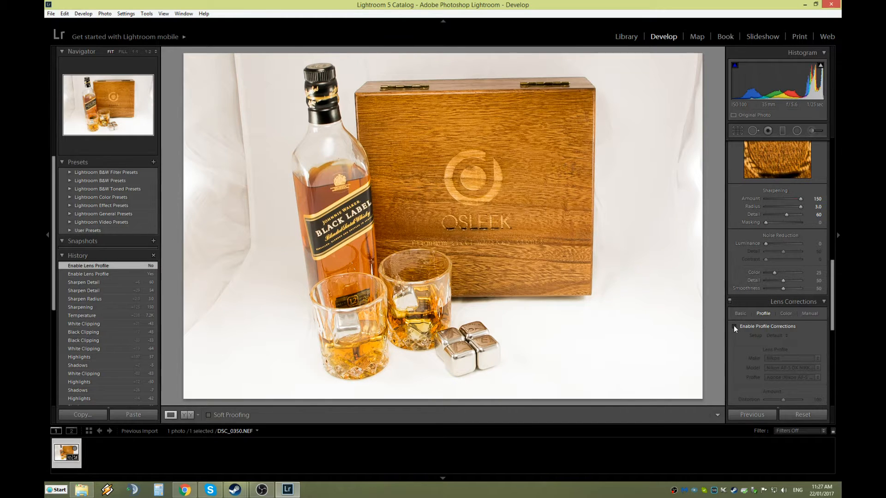
pyautogui.click(734, 326)
pyautogui.click(734, 326)
pyautogui.click(734, 327)
pyautogui.click(734, 327)
pyautogui.click(734, 327)
pyautogui.click(734, 326)
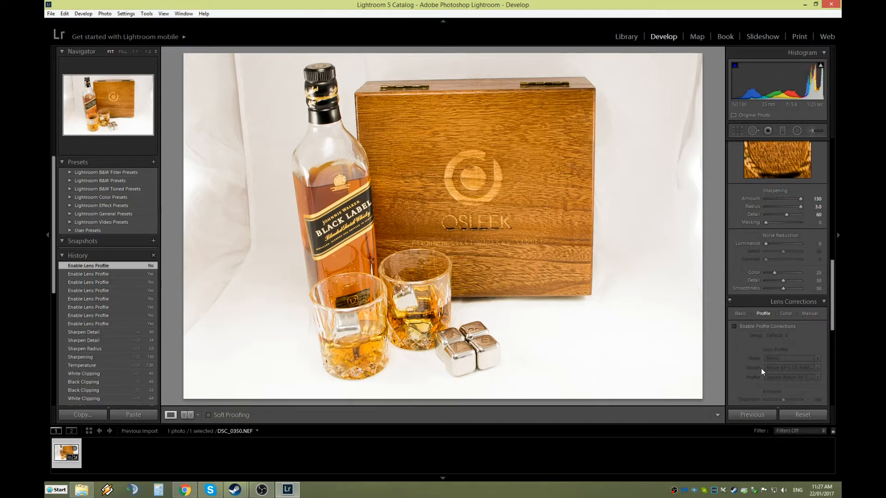
pyautogui.click(734, 326)
pyautogui.click(734, 326)
pyautogui.click(734, 327)
pyautogui.click(735, 327)
pyautogui.click(734, 327)
pyautogui.scroll(-2, 768, 323)
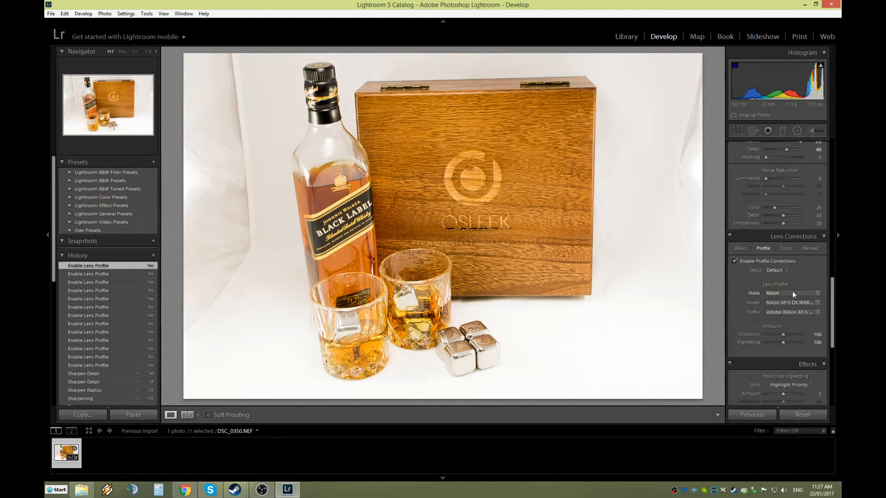
pyautogui.scroll(-2, 783, 334)
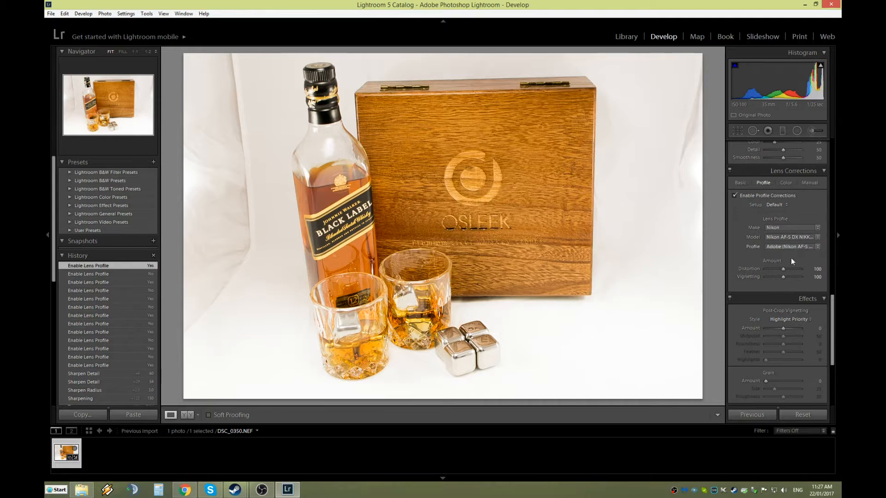
pyautogui.scroll(-2, 778, 292)
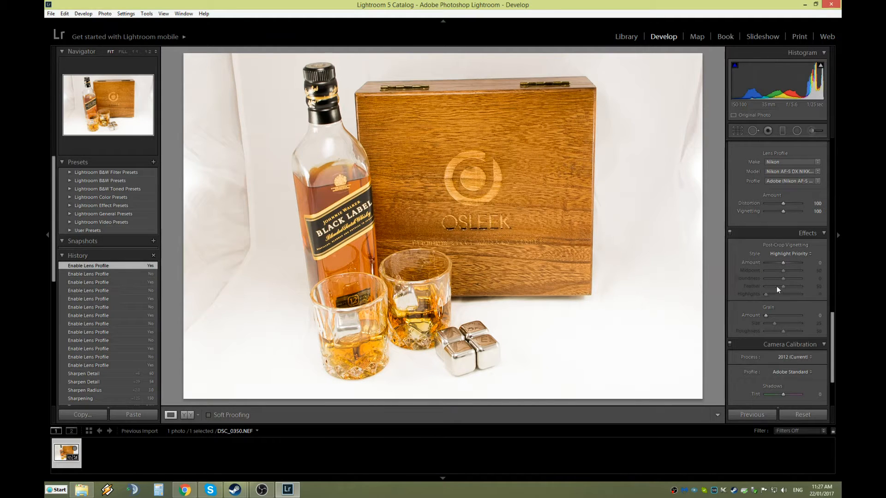
pyautogui.scroll(-2, 778, 291)
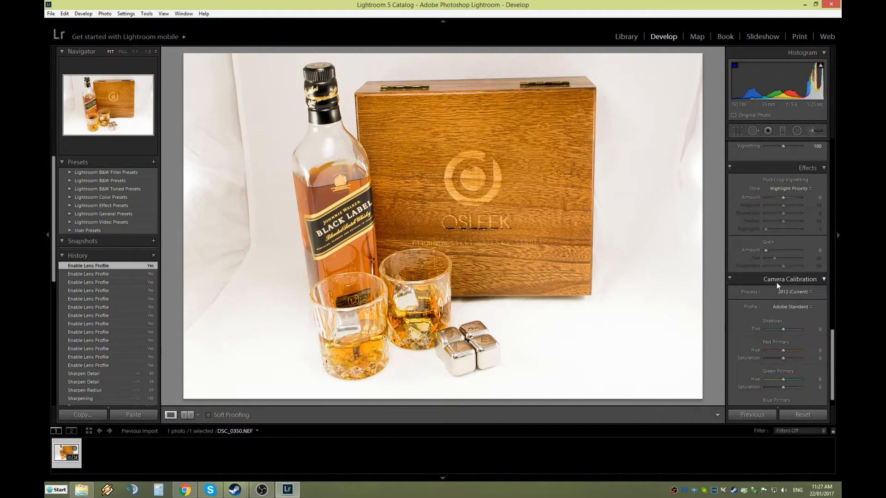
pyautogui.scroll(-1, 782, 272)
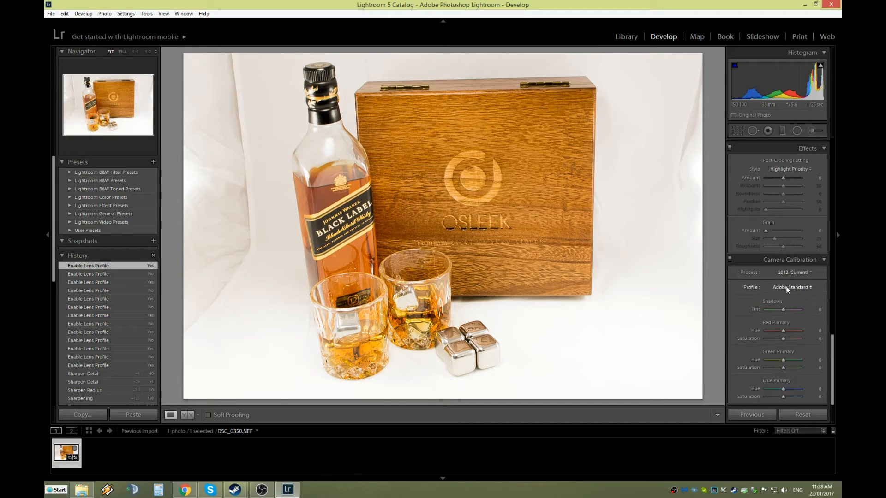
pyautogui.scroll(4, 780, 364)
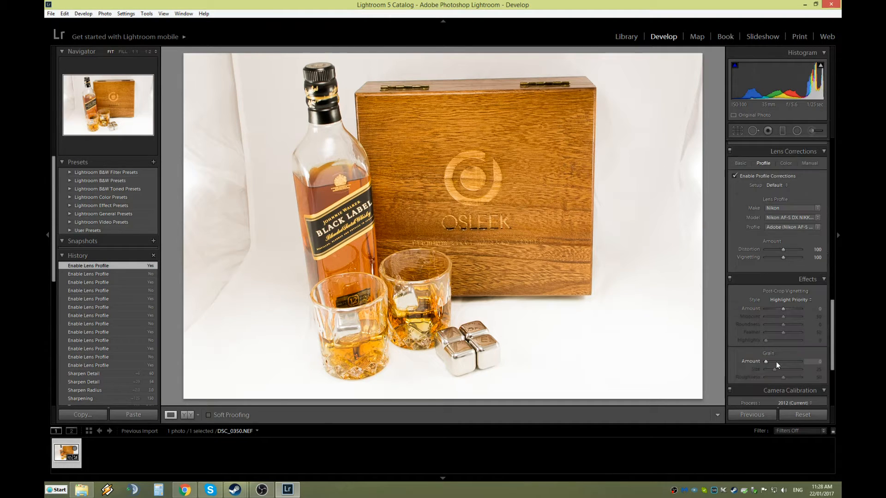
pyautogui.scroll(6, 775, 356)
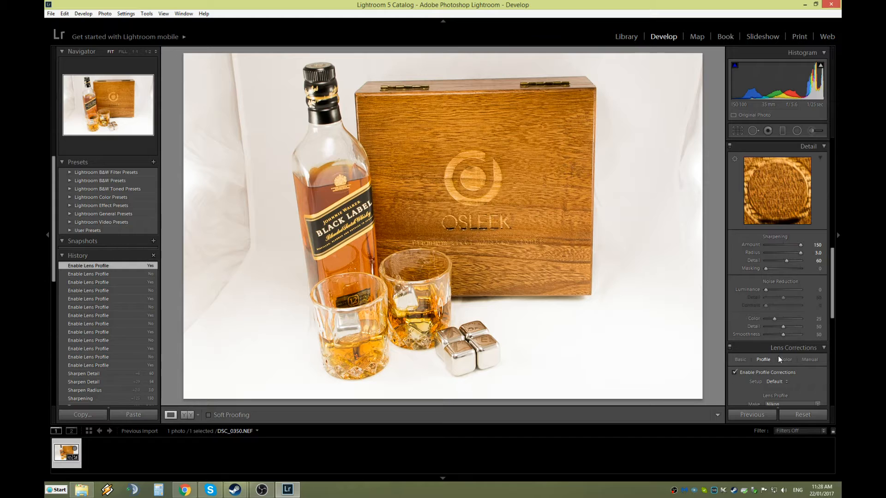
pyautogui.scroll(3, 776, 354)
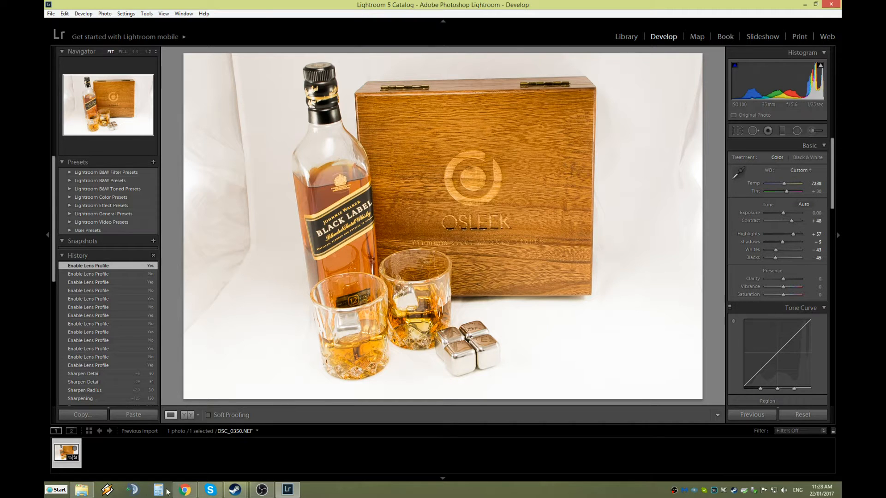
pyautogui.click(81, 491)
pyautogui.doubleClick(378, 143)
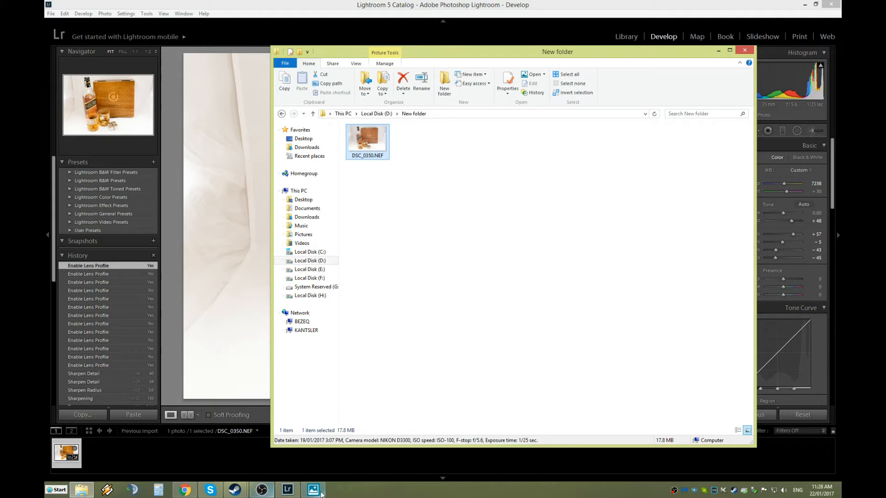
pyautogui.click(321, 493)
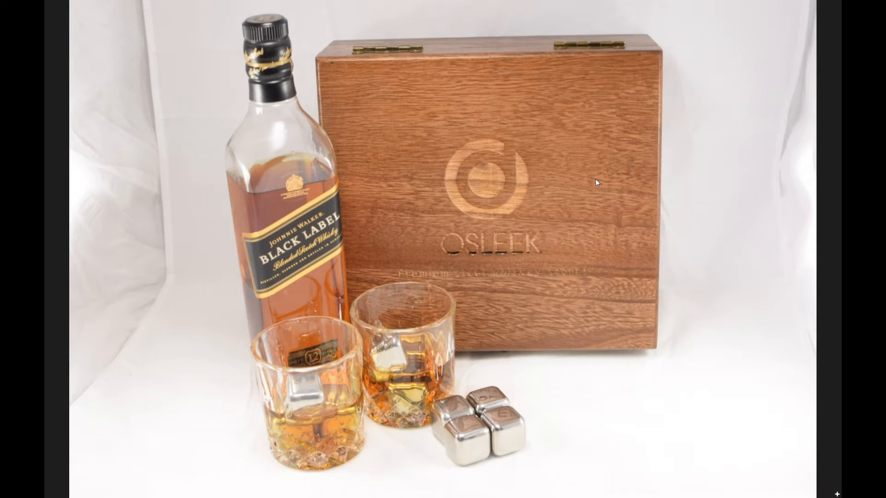
pyautogui.hotkey('alt', 'Tab')
pyautogui.hotkey('alt', 'Tab')
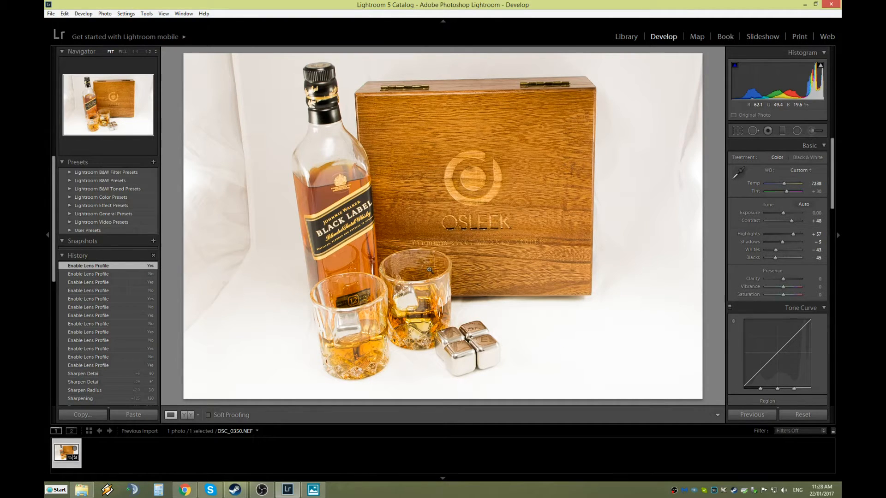
# Export the filmstrip photo to disk as DSC_0350.psd from the Export dialog.
pyautogui.rightClick(57, 452)
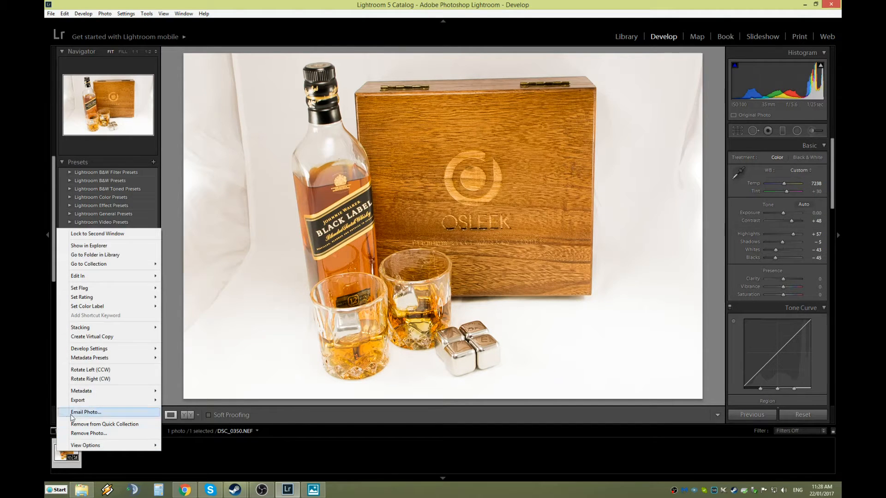
pyautogui.moveTo(119, 401)
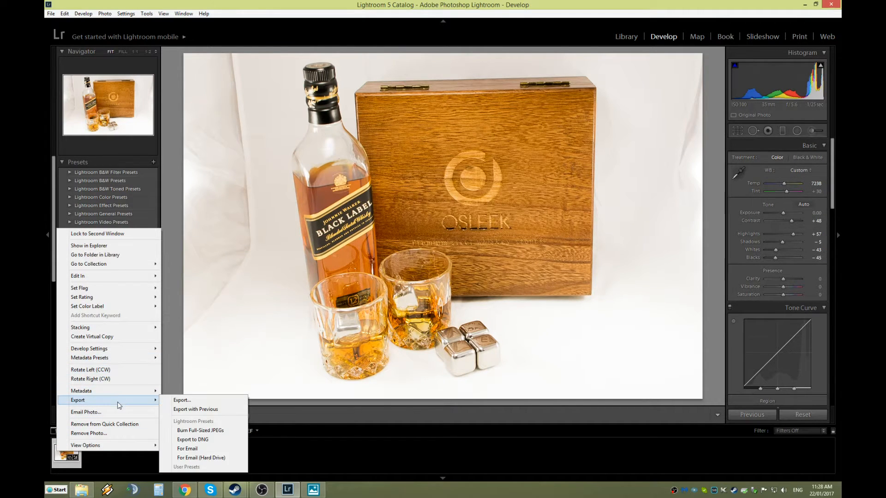
pyautogui.click(182, 401)
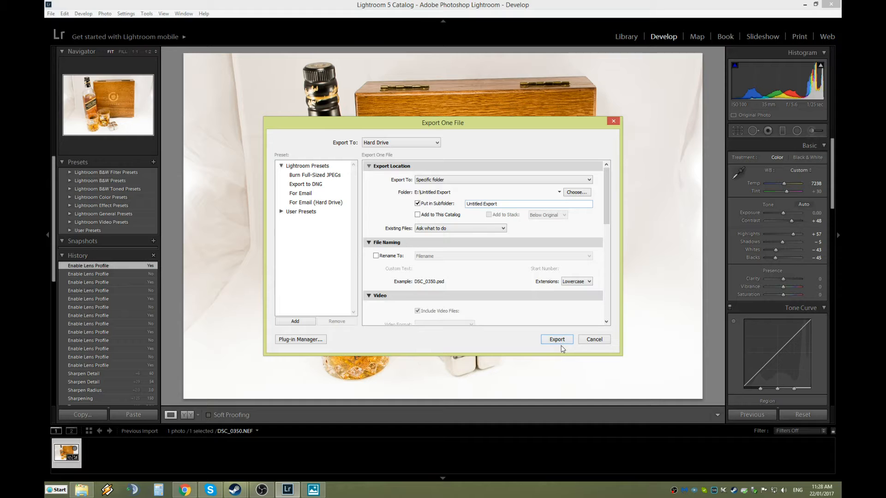
pyautogui.click(559, 340)
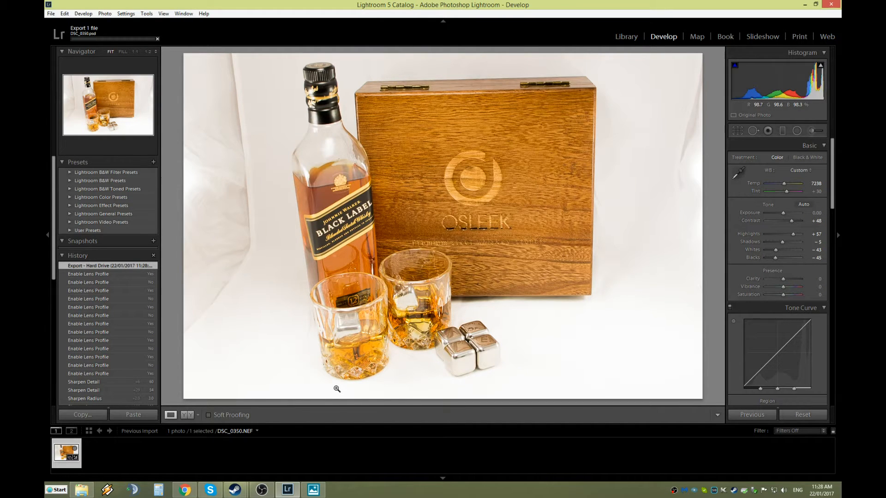
# Clear the covering windows and export DSC_0350.psd from the filmstrip a second time.
pyautogui.click(805, 4)
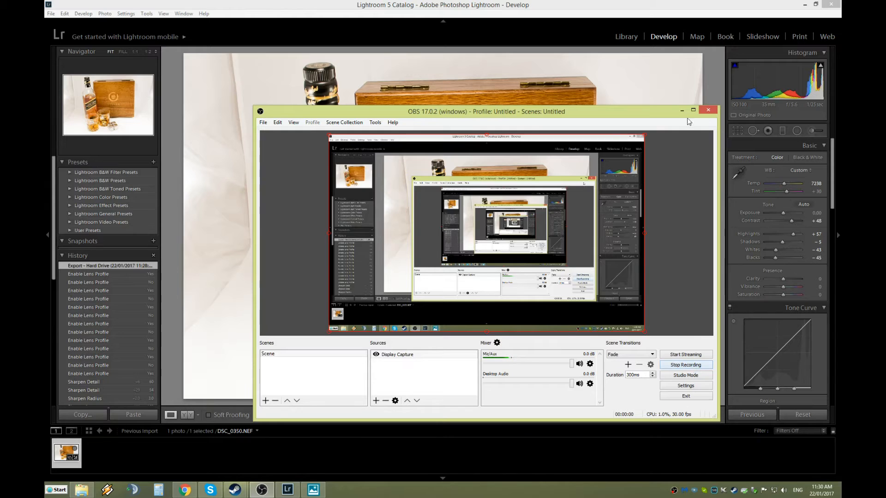
pyautogui.click(682, 110)
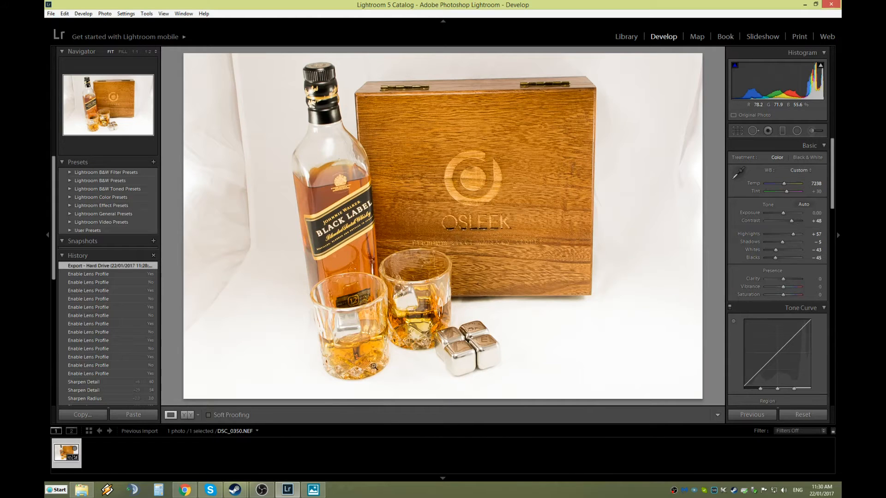
pyautogui.rightClick(63, 451)
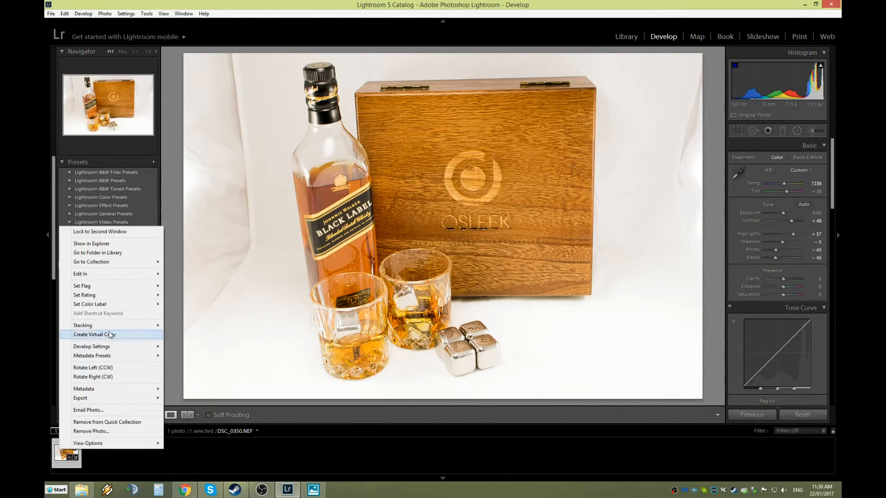
pyautogui.moveTo(141, 400)
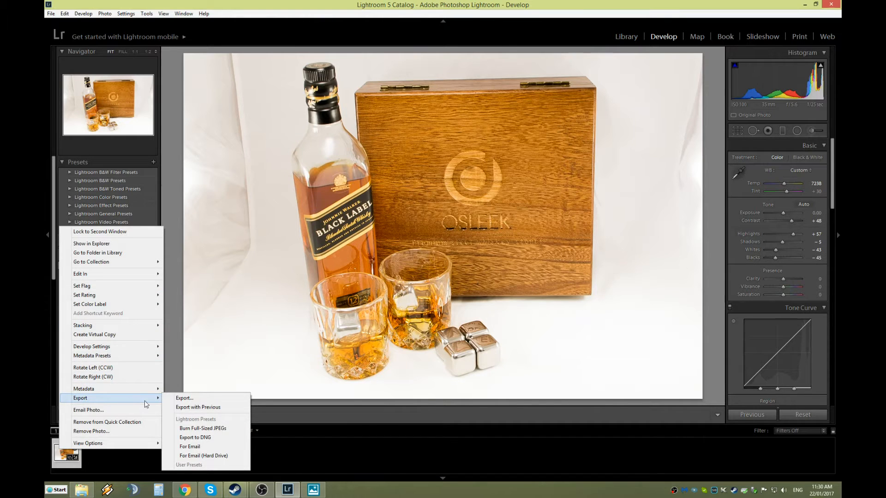
pyautogui.click(188, 398)
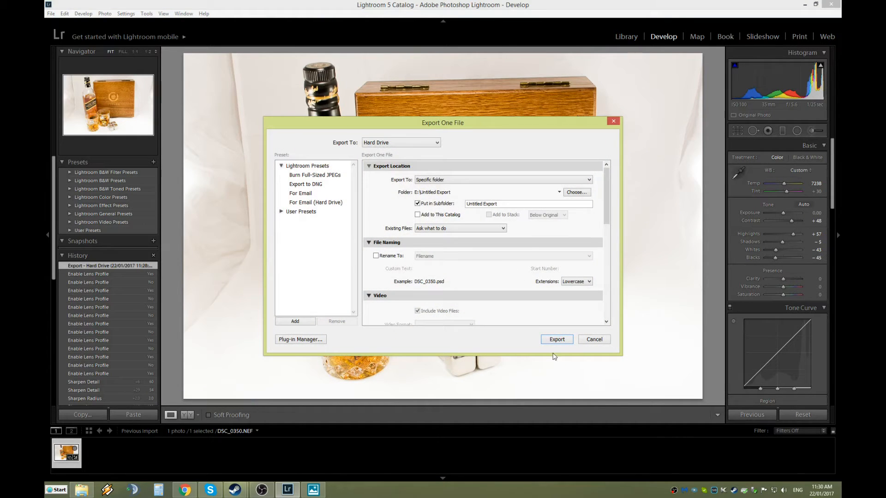
pyautogui.click(561, 342)
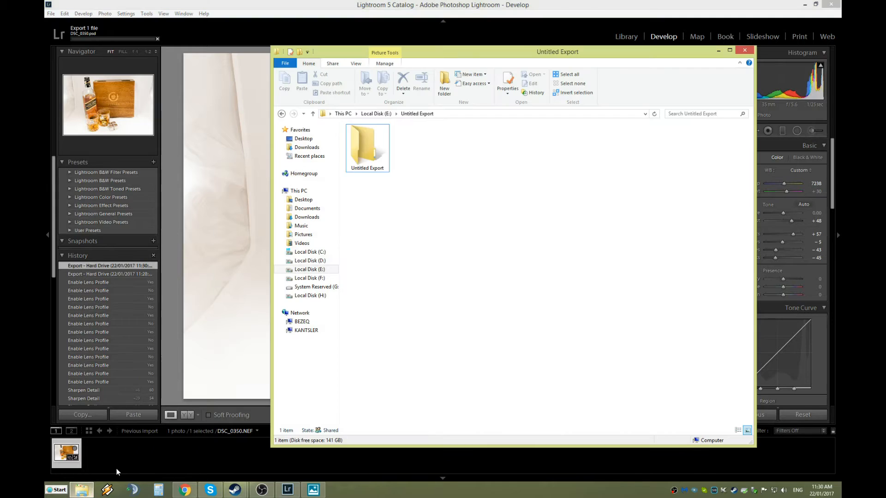
# Open DSC_0350.psd from the inner Untitled Export folder and flip against the original photo.
pyautogui.doubleClick(368, 167)
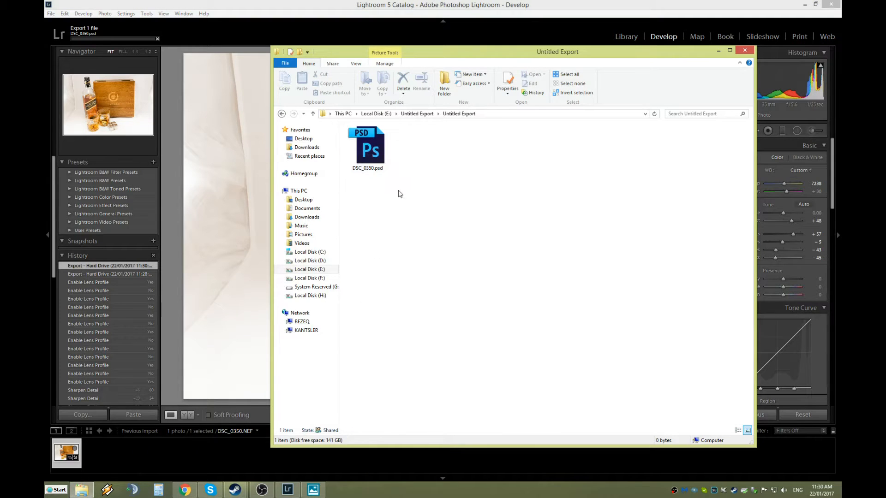
pyautogui.doubleClick(368, 153)
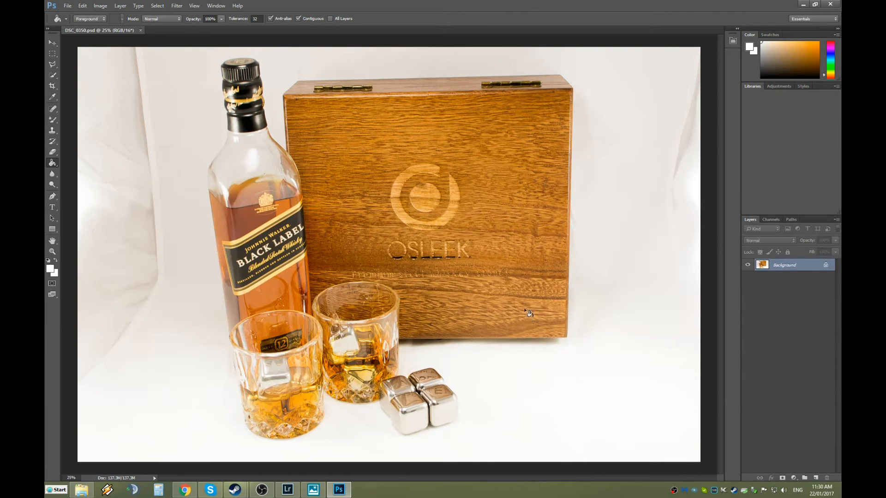
pyautogui.moveTo(317, 495)
pyautogui.click(316, 495)
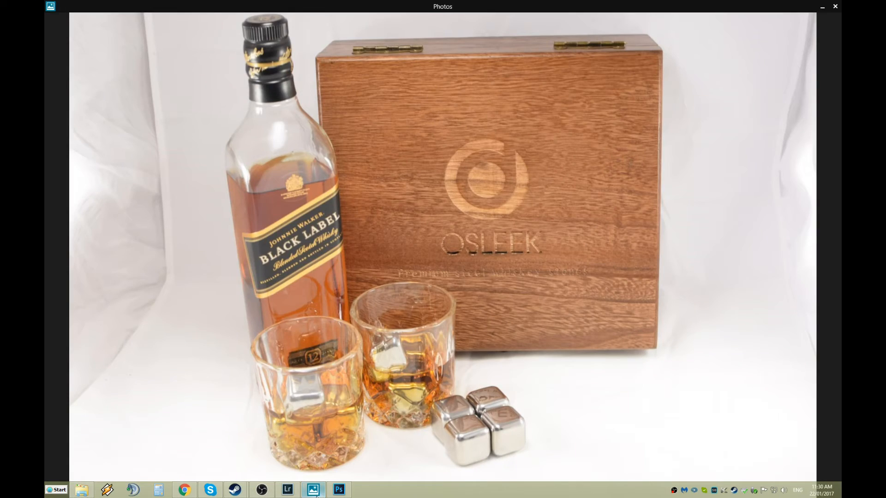
pyautogui.click(316, 495)
pyautogui.click(316, 495)
pyautogui.click(316, 495)
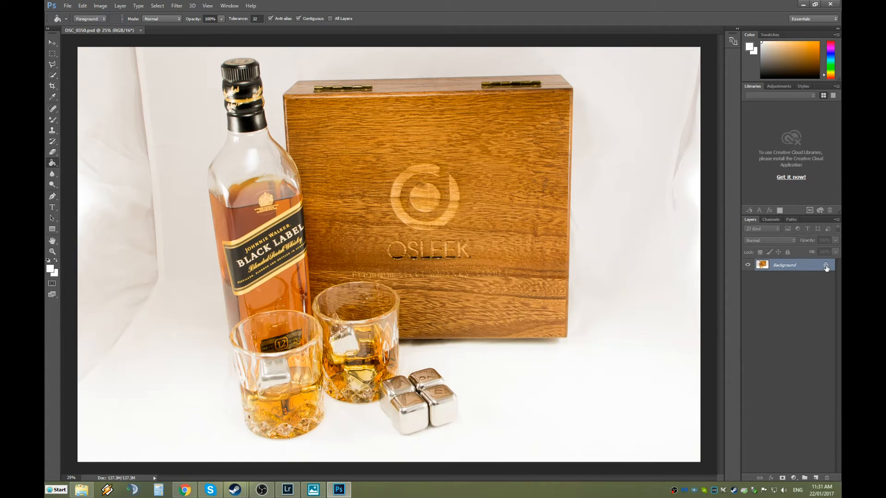
# Convert the locked Background into Layer 0 through the New Layer dialog.
pyautogui.doubleClick(781, 269)
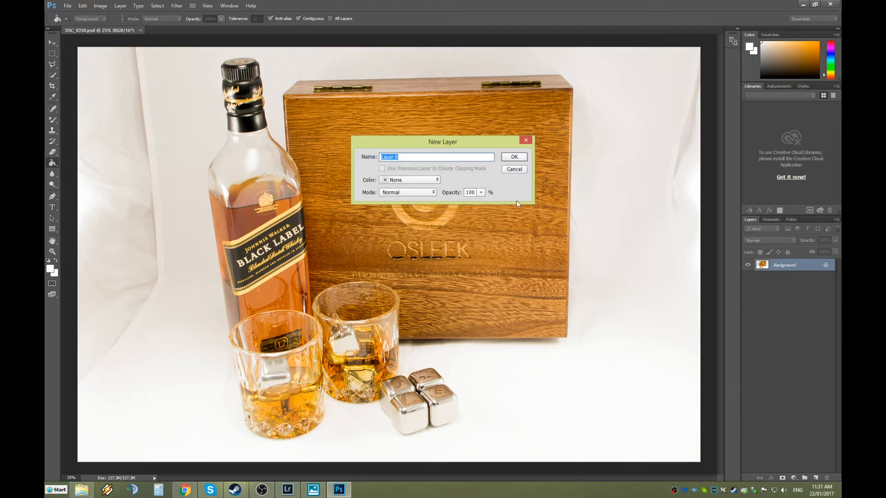
pyautogui.click(512, 159)
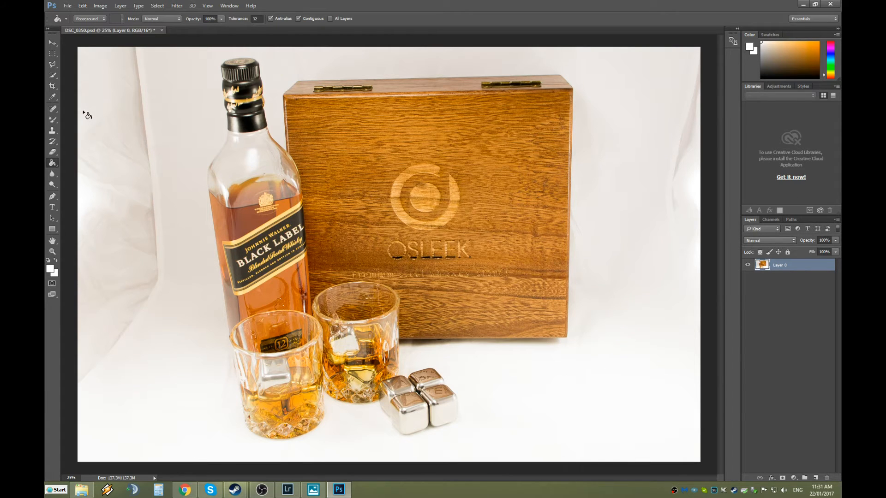
# Pick the Quick Selection Tool and set its brush size to 20 px, then 30 px.
pyautogui.click(53, 76)
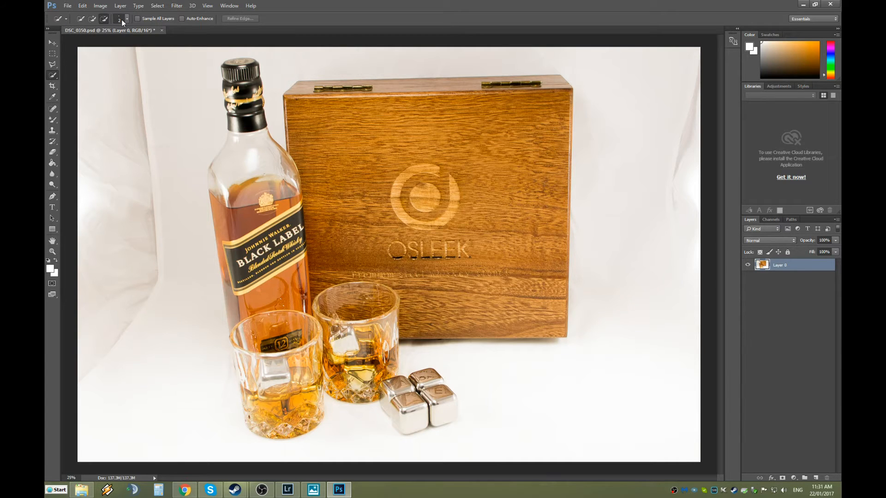
pyautogui.click(126, 21)
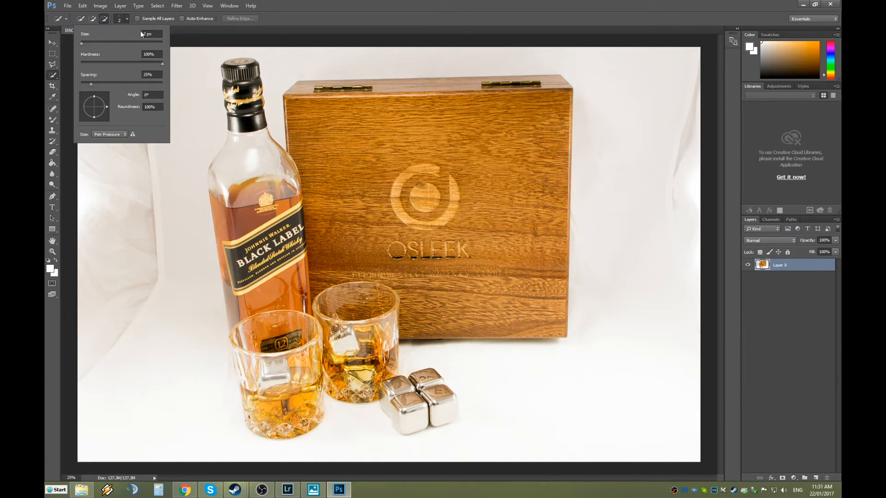
pyautogui.click(142, 34)
pyautogui.write('20')
pyautogui.press('Return')
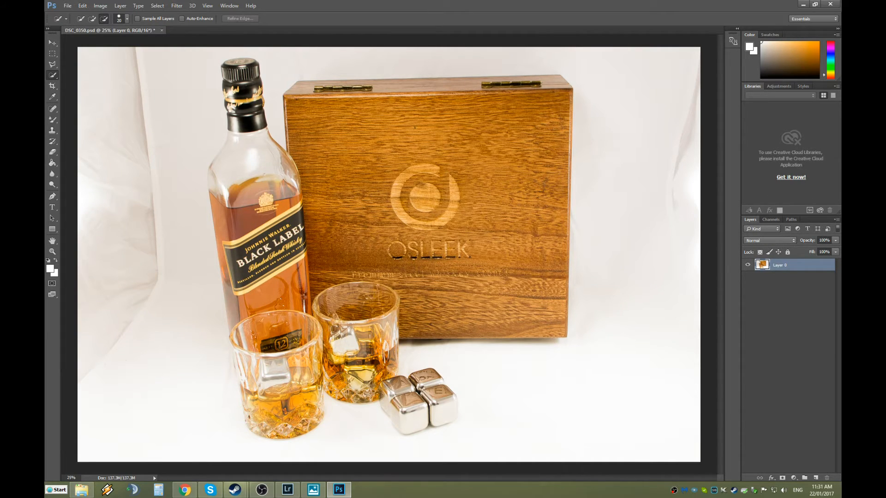
pyautogui.click(120, 18)
pyautogui.click(148, 34)
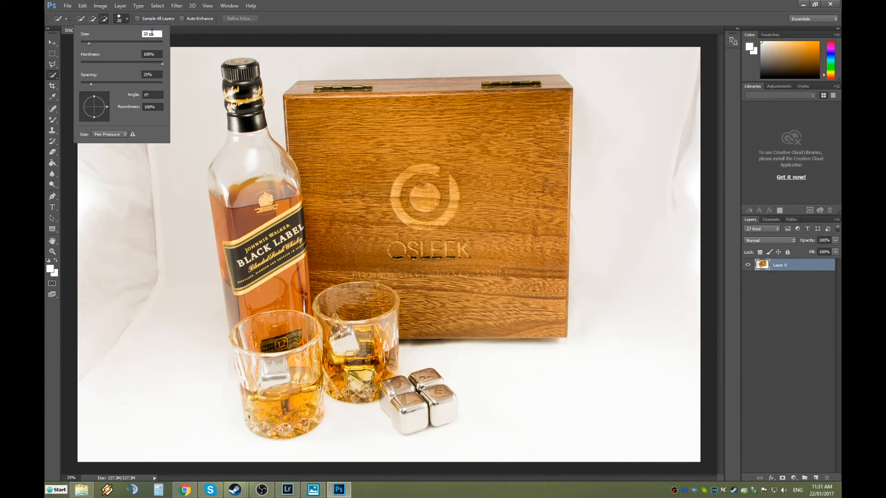
pyautogui.write('30')
pyautogui.press('Return')
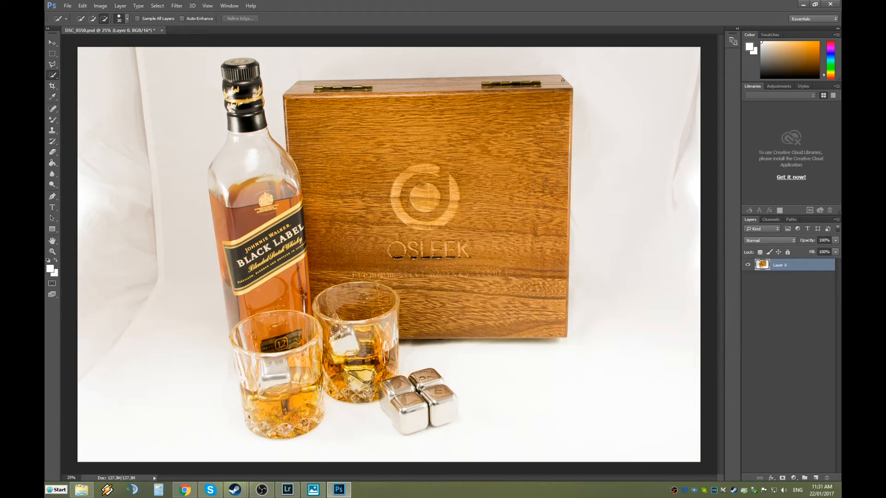
# Add the box lid's top edge and remove background between the glass and steel cubes.
pyautogui.moveTo(558, 76)
pyautogui.mouseDown()
pyautogui.moveTo(299, 90)
pyautogui.moveTo(298, 104)
pyautogui.moveTo(341, 117)
pyautogui.moveTo(523, 128)
pyautogui.moveTo(551, 166)
pyautogui.moveTo(563, 217)
pyautogui.moveTo(566, 198)
pyautogui.moveTo(570, 251)
pyautogui.moveTo(556, 337)
pyautogui.moveTo(401, 333)
pyautogui.moveTo(400, 381)
pyautogui.moveTo(422, 378)
pyautogui.moveTo(455, 413)
pyautogui.moveTo(417, 429)
pyautogui.moveTo(388, 418)
pyautogui.moveTo(377, 382)
pyautogui.moveTo(357, 399)
pyautogui.moveTo(325, 387)
pyautogui.moveTo(319, 421)
pyautogui.moveTo(248, 423)
pyautogui.moveTo(209, 187)
pyautogui.moveTo(238, 63)
pyautogui.moveTo(248, 121)
pyautogui.mouseUp()
pyautogui.click(354, 355)
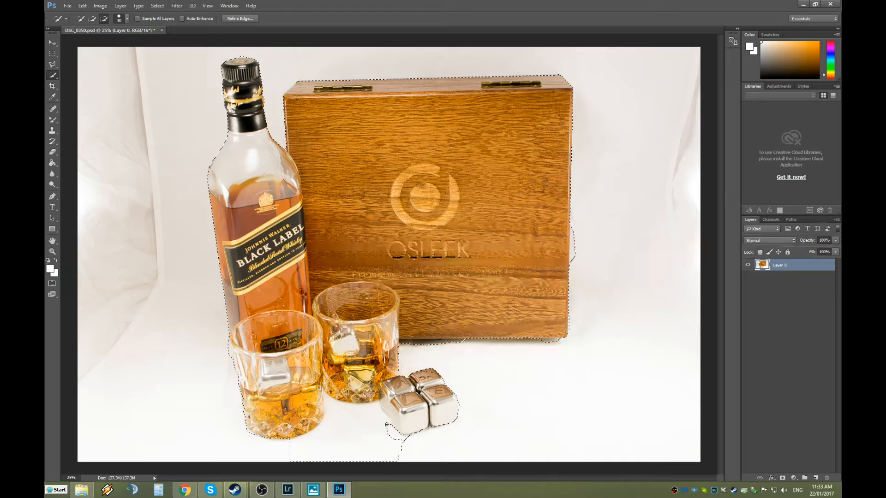
pyautogui.moveTo(372, 408)
pyautogui.mouseDown()
pyautogui.moveTo(344, 400)
pyautogui.moveTo(337, 417)
pyautogui.mouseUp()
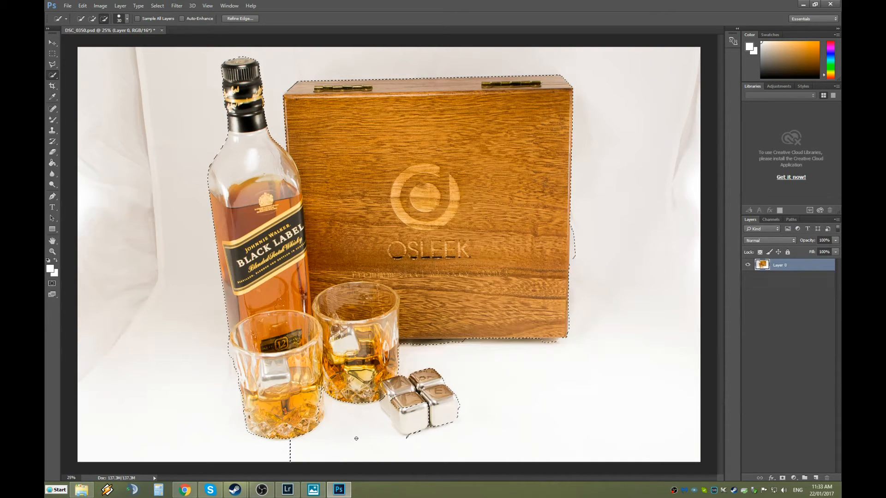
pyautogui.moveTo(354, 436); pyautogui.dragTo(403, 439)
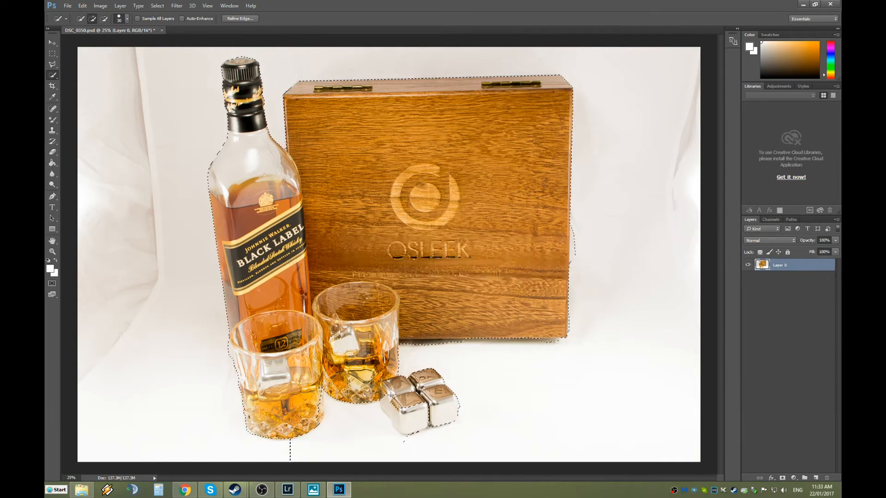
# Add the front cube's lower-left edge and the front glass's rim, trimming the stray spurs below both.
pyautogui.moveTo(400, 421); pyautogui.dragTo(396, 419)
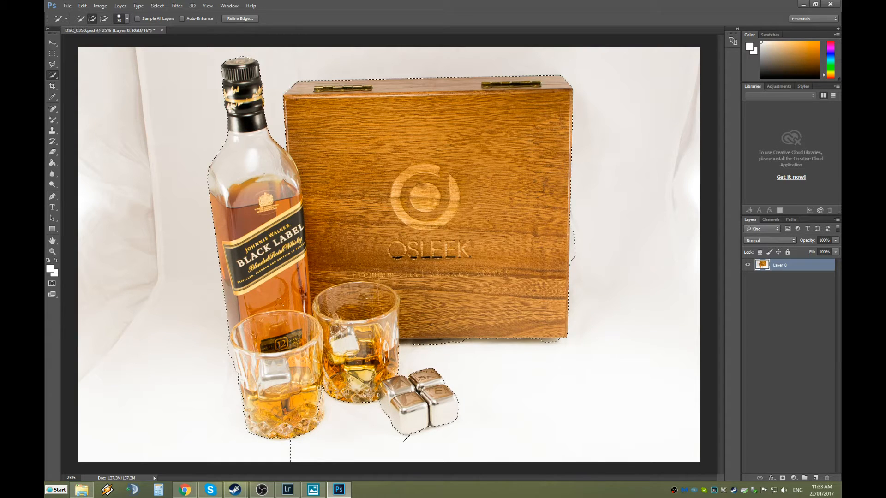
pyautogui.keyDown('alt'); pyautogui.click(403, 441); pyautogui.keyUp('alt')
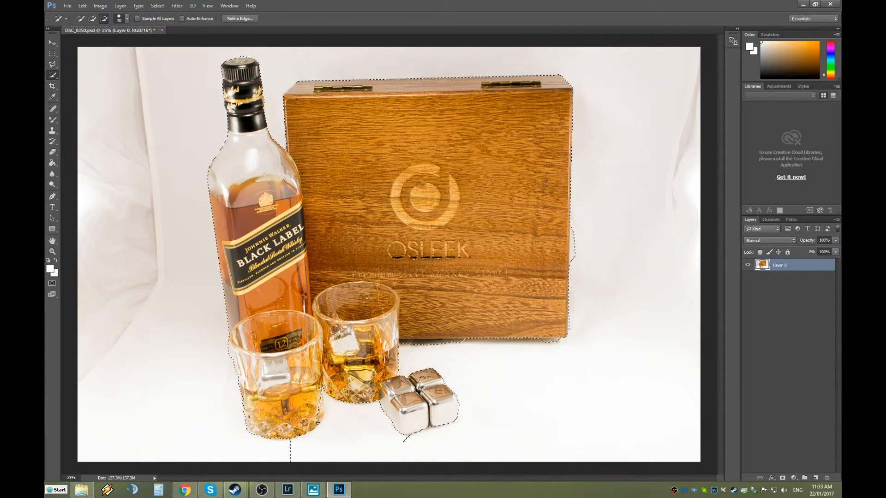
pyautogui.moveTo(318, 418); pyautogui.dragTo(321, 406)
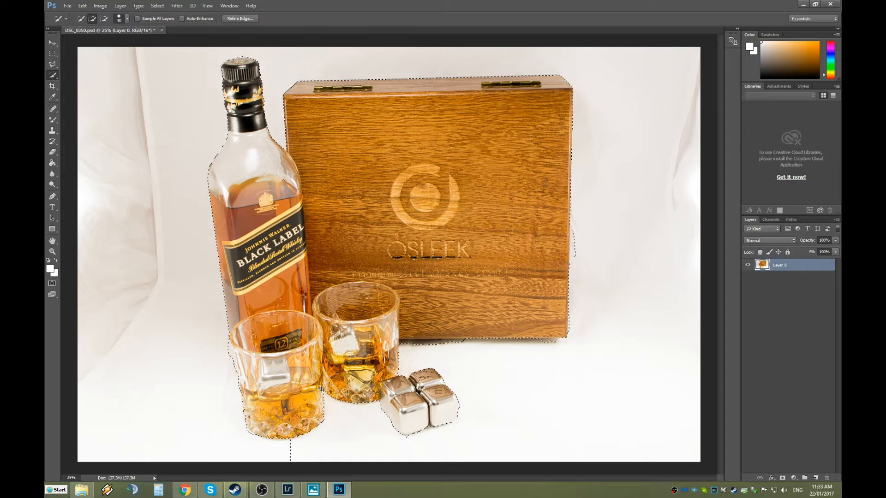
pyautogui.keyDown('alt'); pyautogui.click(290, 450); pyautogui.keyUp('alt')
# Set the Quick Selection brush size to 10 px.
pyautogui.scroll(5, 420, 430)
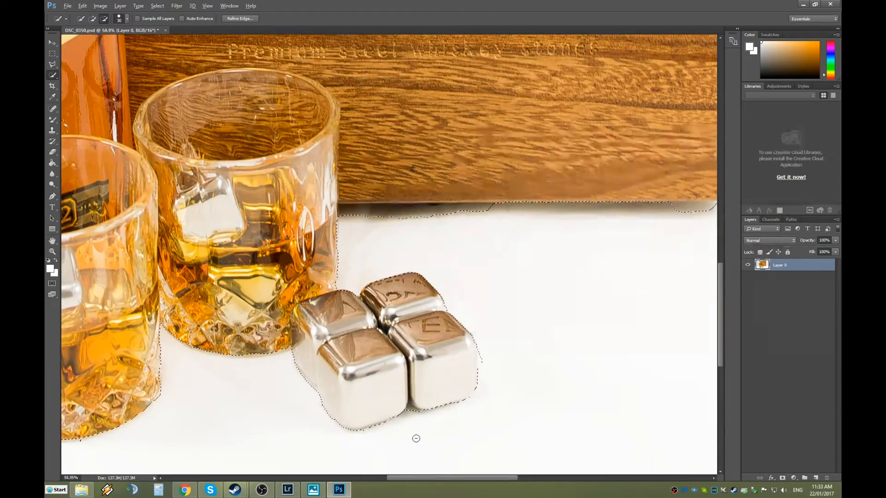
pyautogui.scroll(1, 413, 413)
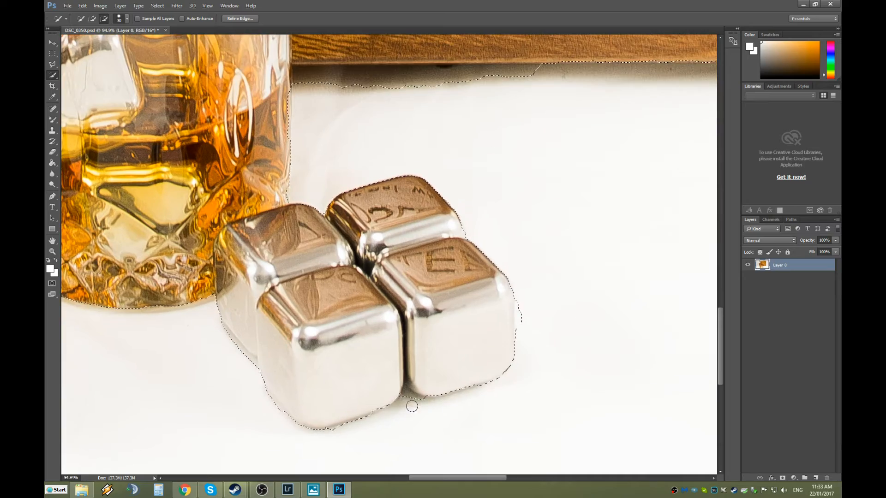
pyautogui.scroll(-5, 405, 359)
pyautogui.scroll(4, 394, 357)
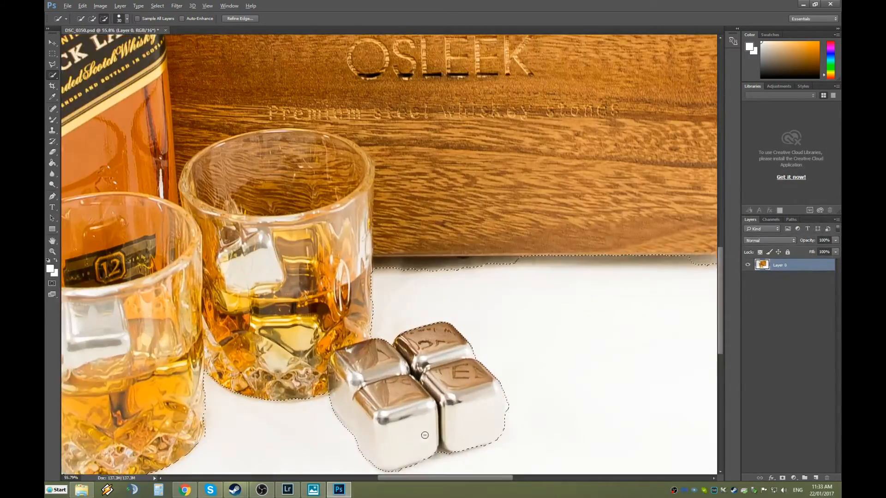
pyautogui.scroll(-3, 448, 394)
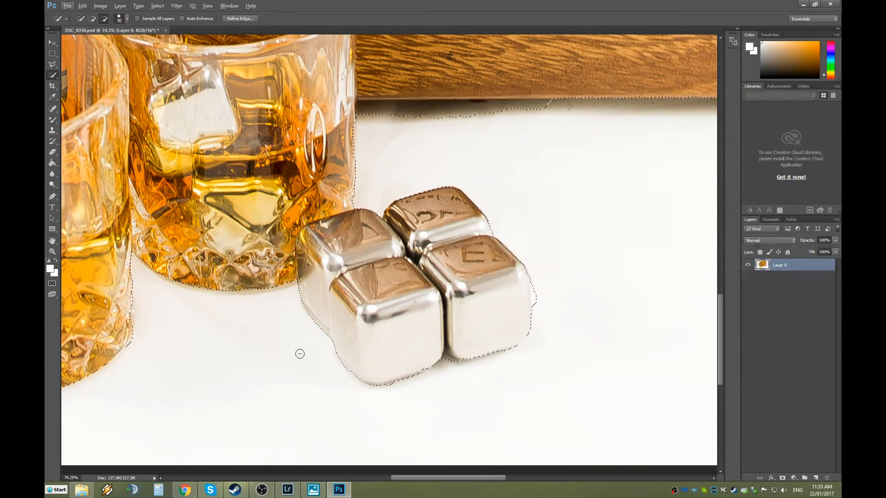
pyautogui.click(120, 21)
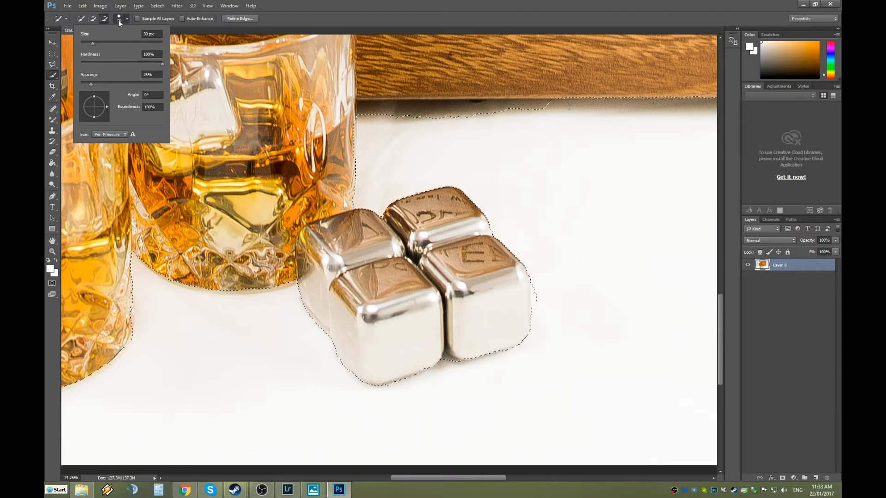
pyautogui.moveTo(148, 34); pyautogui.dragTo(141, 36)
pyautogui.write('10')
pyautogui.press('Return')
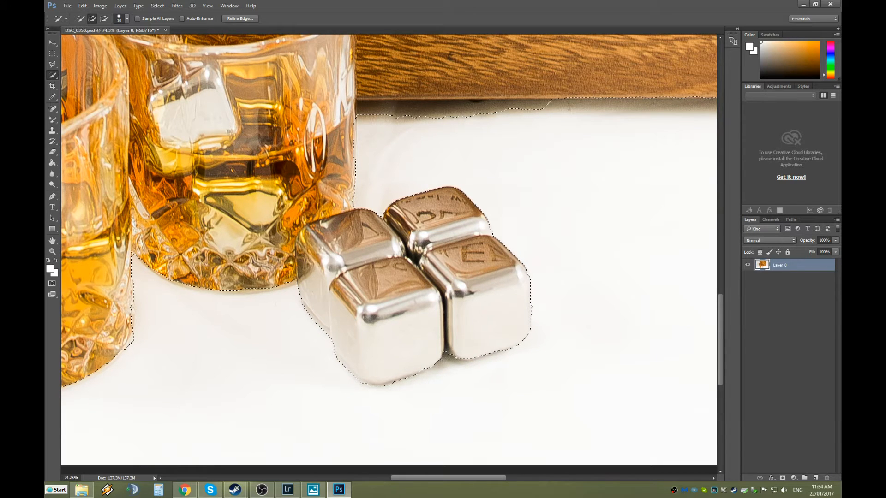
# Subtract the shadow between the cubes and trim the selection along their lower corner and lower-left edge.
pyautogui.keyDown('alt'); pyautogui.scroll(5, 450, 354); pyautogui.keyUp('alt')
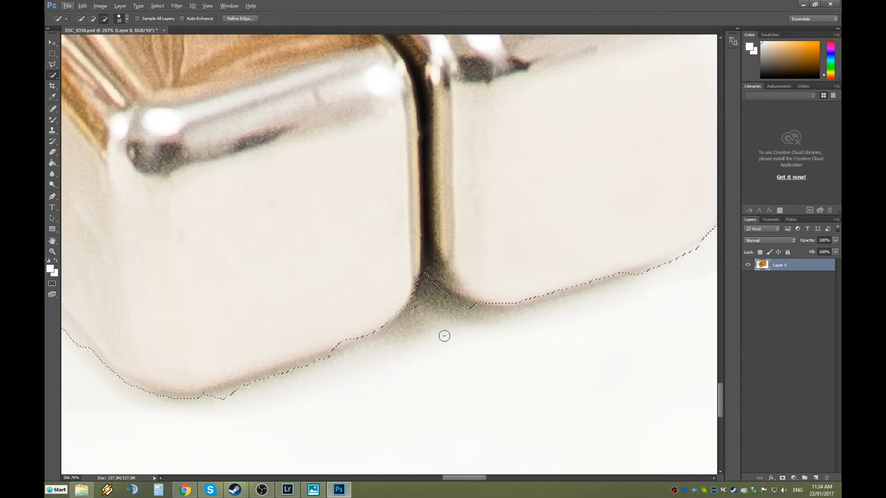
pyautogui.keyDown('alt'); pyautogui.click(414, 309); pyautogui.keyUp('alt')
pyautogui.moveTo(411, 295)
pyautogui.mouseDown()
pyautogui.moveTo(413, 278)
pyautogui.moveTo(401, 310)
pyautogui.moveTo(341, 348)
pyautogui.moveTo(190, 390)
pyautogui.moveTo(130, 389)
pyautogui.moveTo(116, 378)
pyautogui.mouseUp()
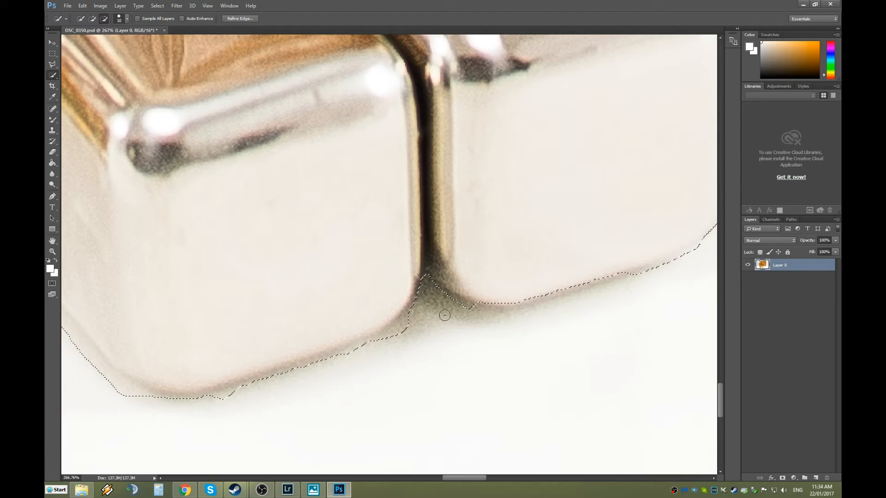
pyautogui.moveTo(405, 330)
pyautogui.mouseDown()
pyautogui.moveTo(411, 322)
pyautogui.moveTo(387, 345)
pyautogui.moveTo(394, 329)
pyautogui.moveTo(300, 377)
pyautogui.moveTo(209, 405)
pyautogui.moveTo(238, 402)
pyautogui.moveTo(141, 415)
pyautogui.mouseUp()
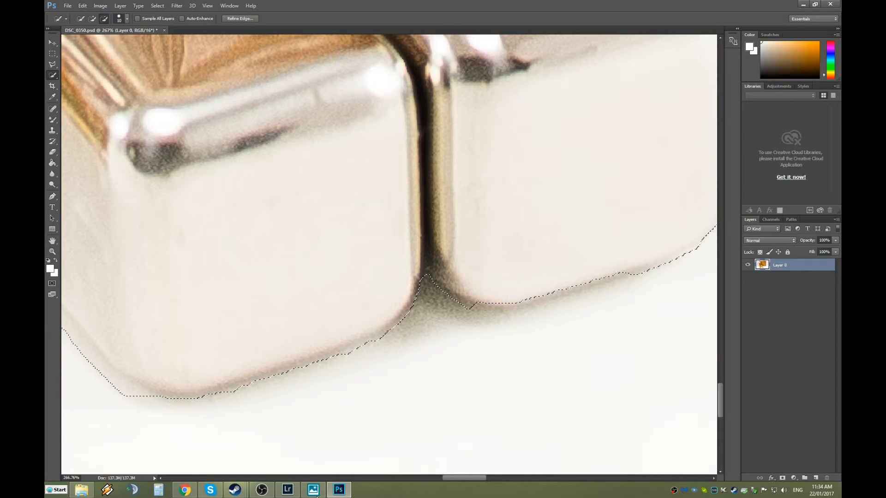
pyautogui.moveTo(450, 478); pyautogui.dragTo(436, 475)
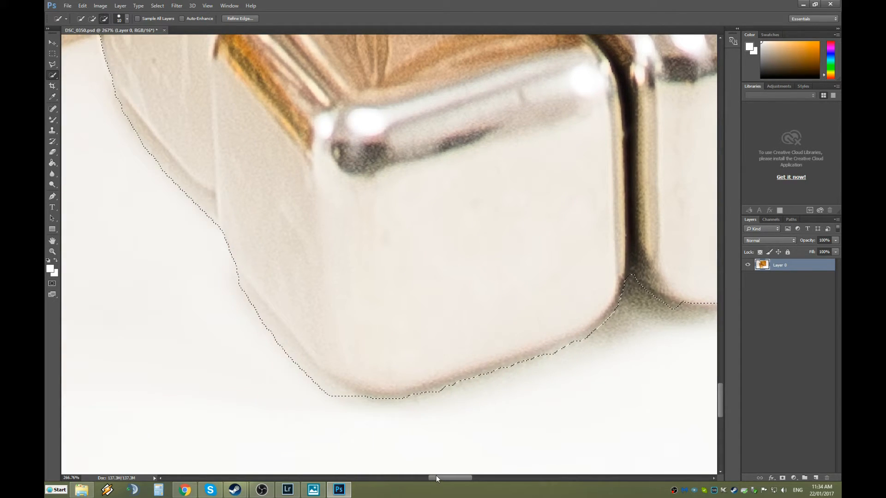
pyautogui.moveTo(326, 396)
pyautogui.mouseDown()
pyautogui.moveTo(342, 403)
pyautogui.moveTo(286, 364)
pyautogui.moveTo(237, 289)
pyautogui.moveTo(279, 346)
pyautogui.moveTo(326, 388)
pyautogui.moveTo(395, 405)
pyautogui.moveTo(445, 393)
pyautogui.moveTo(447, 413)
pyautogui.moveTo(358, 386)
pyautogui.mouseUp()
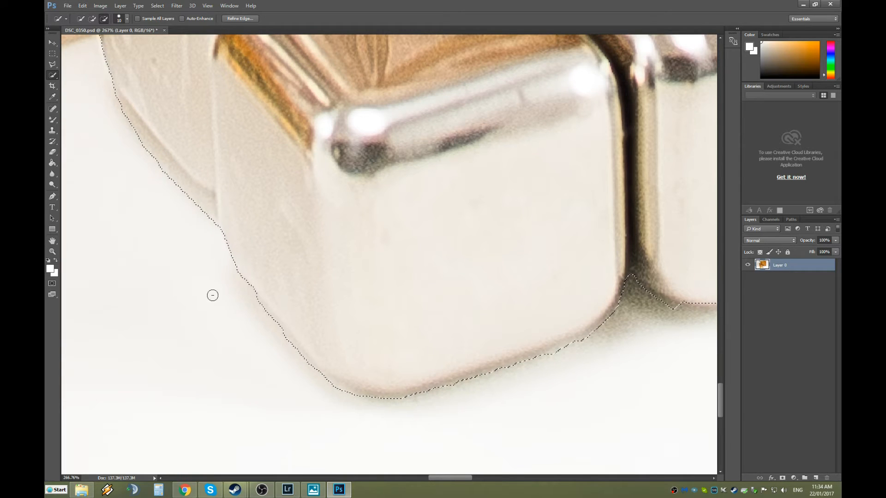
pyautogui.scroll(1, 207, 296)
pyautogui.scroll(4, 212, 295)
pyautogui.scroll(-2, 219, 296)
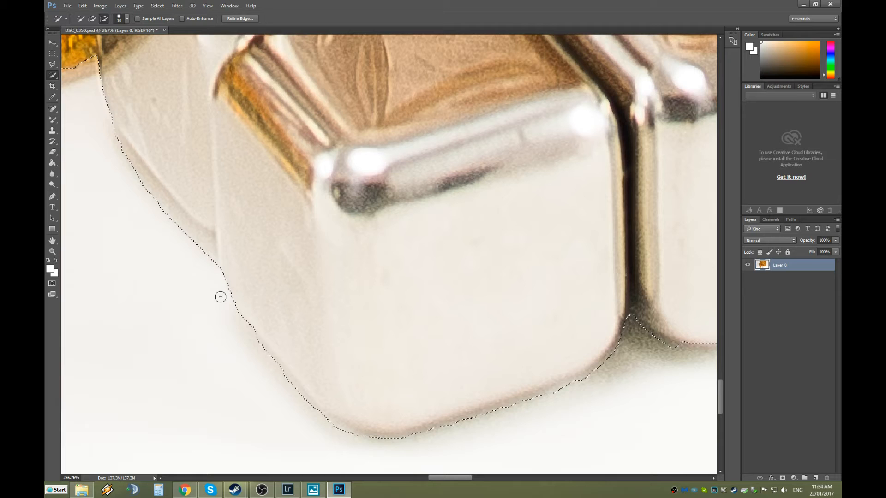
pyautogui.scroll(-6, 405, 355)
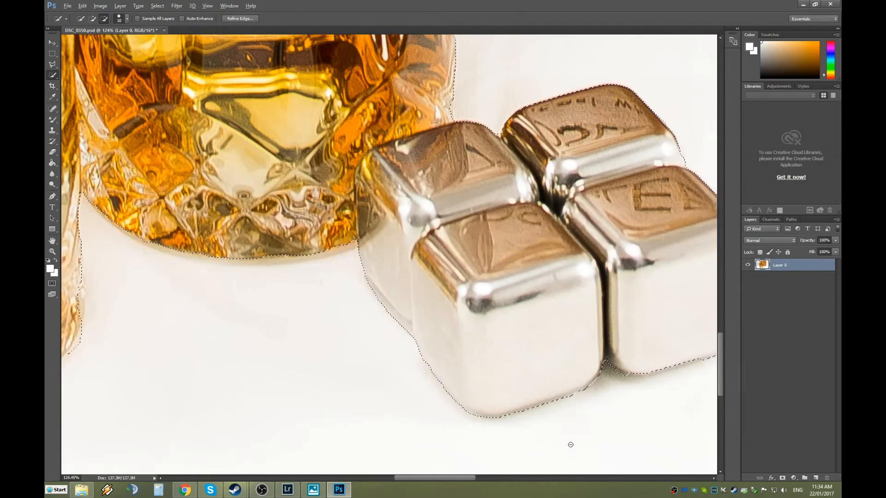
# Trim the shadow off the right steel cube's bottom edge so only the metal stays selected.
pyautogui.moveTo(458, 480); pyautogui.dragTo(495, 480)
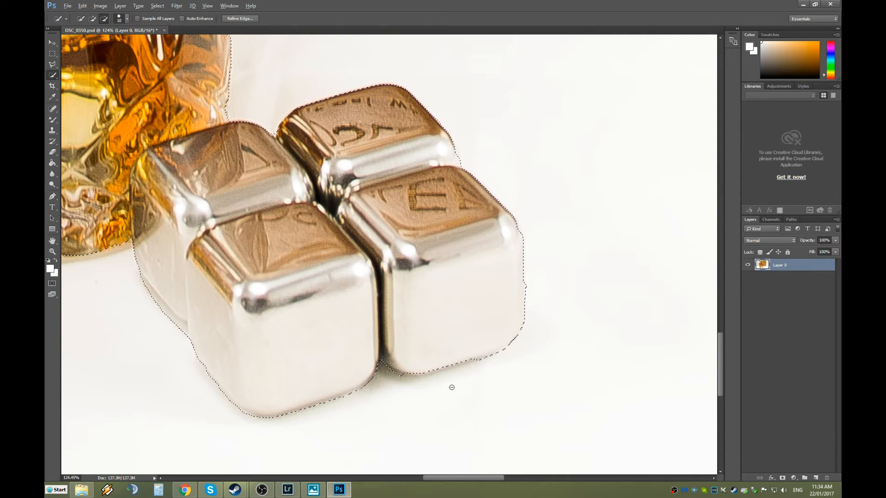
pyautogui.scroll(2, 475, 377)
pyautogui.scroll(2, 478, 377)
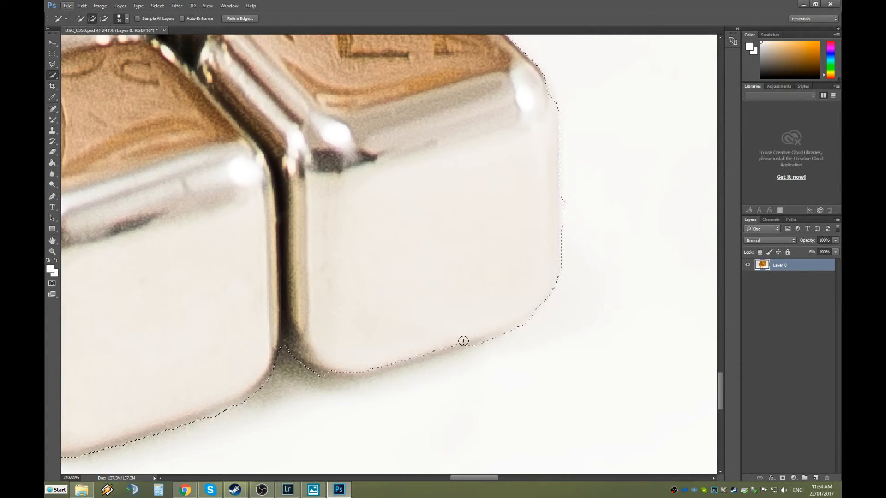
pyautogui.moveTo(460, 342); pyautogui.dragTo(439, 349)
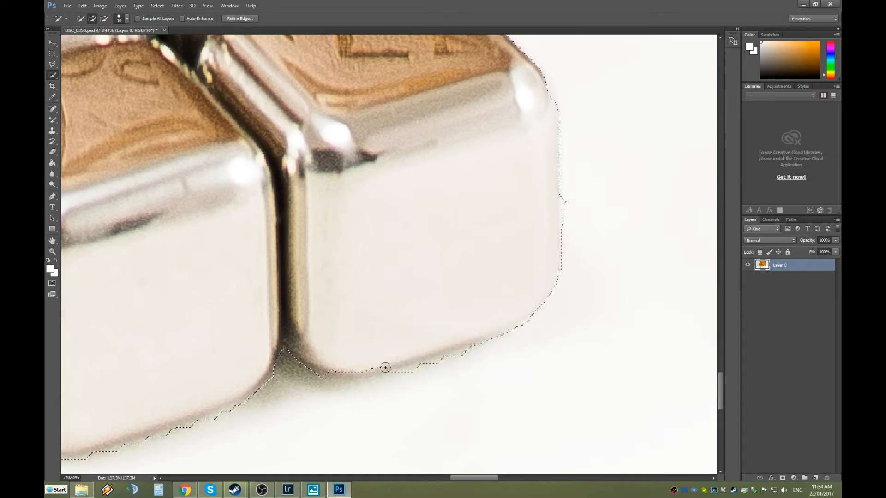
pyautogui.moveTo(293, 352)
pyautogui.mouseDown()
pyautogui.moveTo(306, 377)
pyautogui.moveTo(383, 378)
pyautogui.mouseUp()
pyautogui.moveTo(434, 368); pyautogui.dragTo(469, 355)
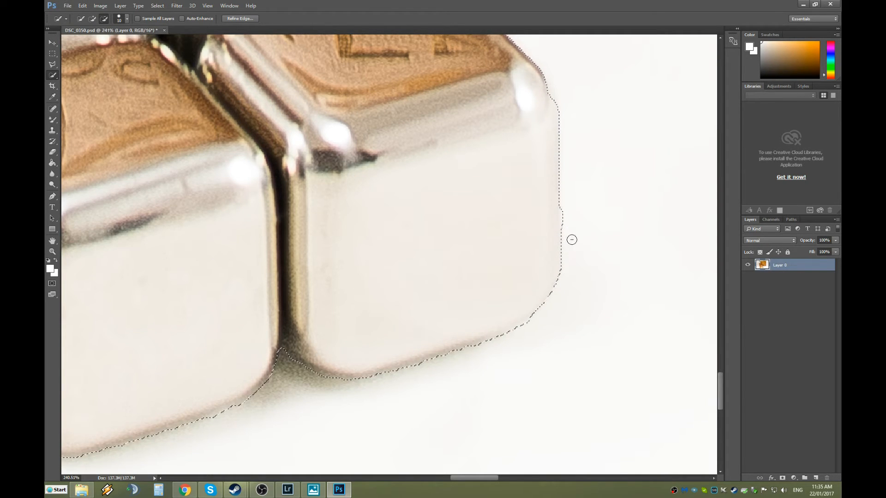
pyautogui.keyDown('alt'); pyautogui.scroll(-5, 342, 318); pyautogui.keyUp('alt')
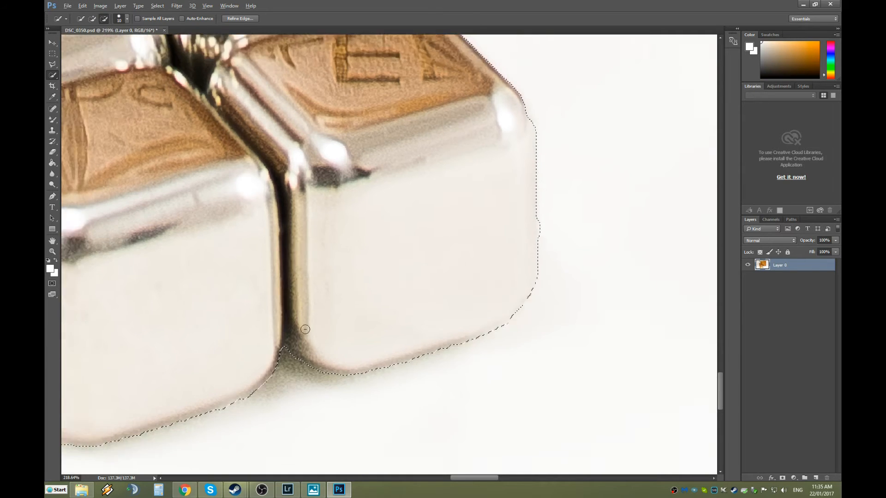
pyautogui.keyDown('alt'); pyautogui.scroll(-2, 242, 283); pyautogui.keyUp('alt')
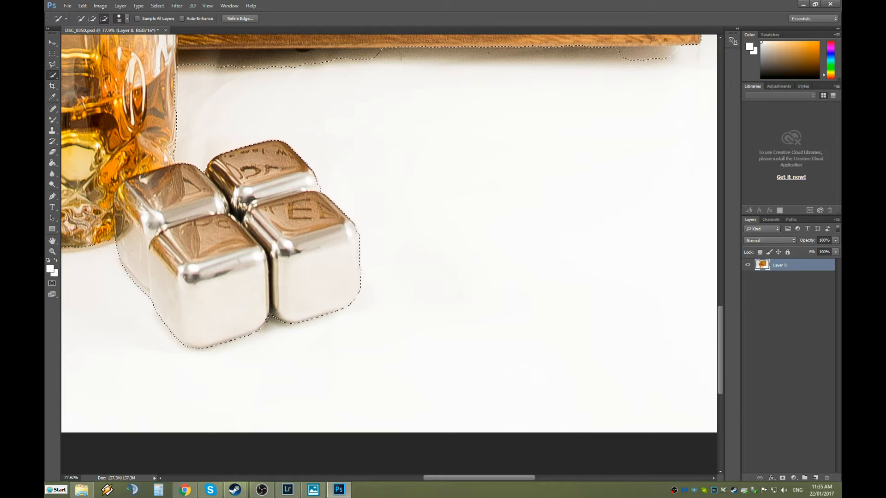
pyautogui.moveTo(451, 479); pyautogui.dragTo(423, 481)
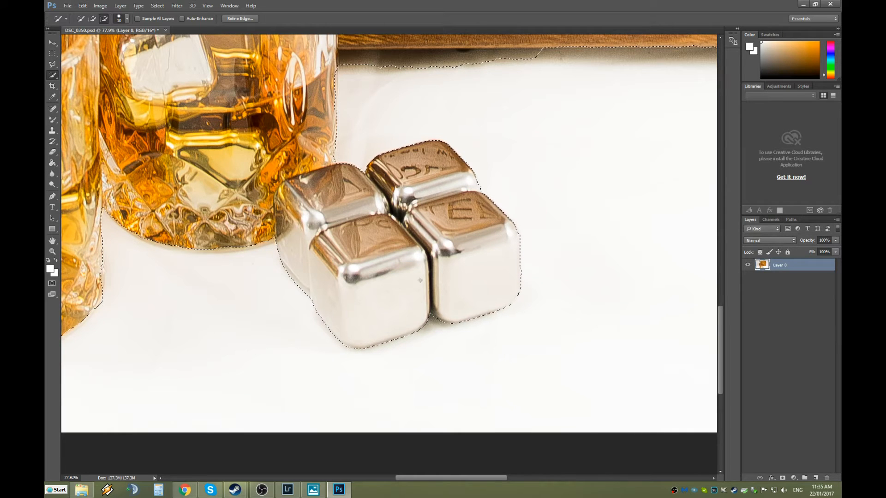
# Reshape the selection along the glass's bottom edge, removing the spike near its base and filling its corner.
pyautogui.moveTo(449, 478); pyautogui.dragTo(430, 480)
pyautogui.scroll(6, 325, 252)
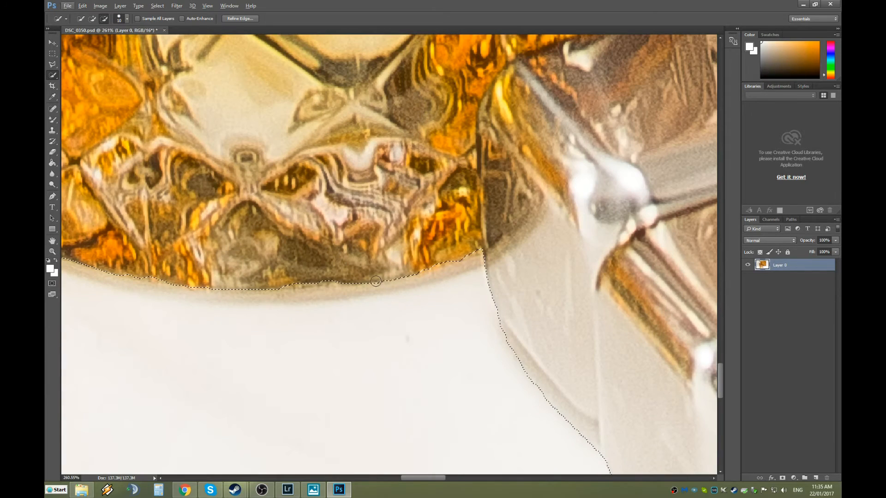
pyautogui.moveTo(457, 264)
pyautogui.mouseDown()
pyautogui.moveTo(486, 250)
pyautogui.moveTo(462, 266)
pyautogui.mouseUp()
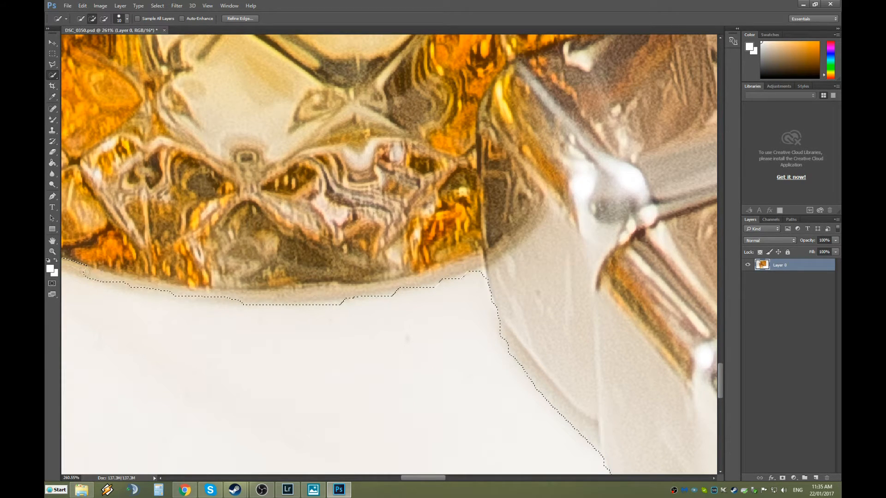
pyautogui.press('alt')
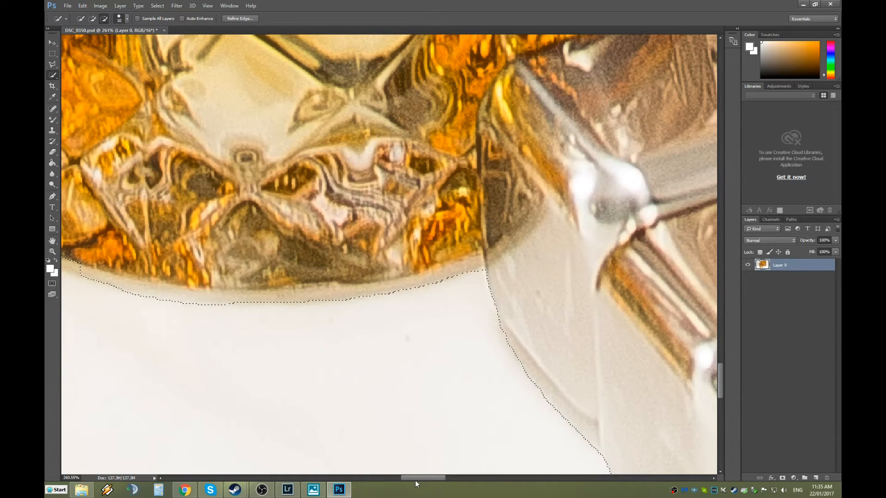
pyautogui.moveTo(415, 480); pyautogui.dragTo(395, 480)
pyautogui.moveTo(378, 273); pyautogui.dragTo(353, 266)
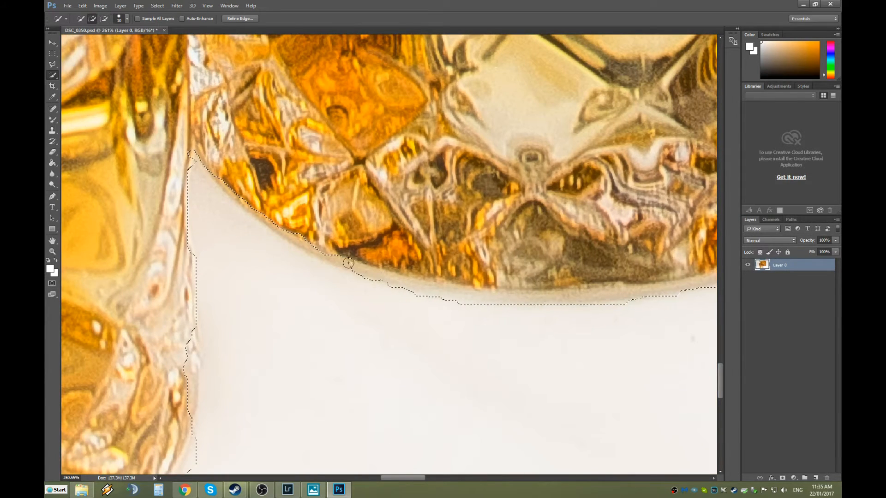
pyautogui.moveTo(238, 199); pyautogui.dragTo(206, 163)
pyautogui.scroll(-10, 197, 155)
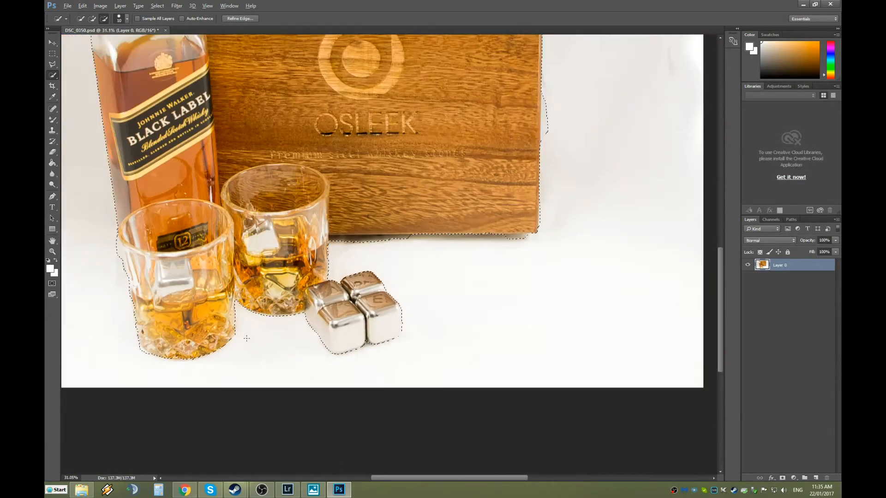
pyautogui.scroll(6, 247, 338)
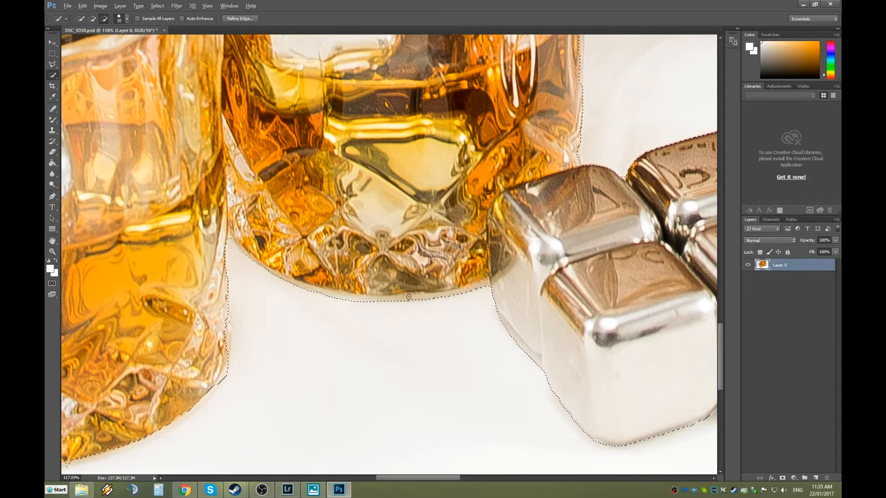
pyautogui.press('alt')
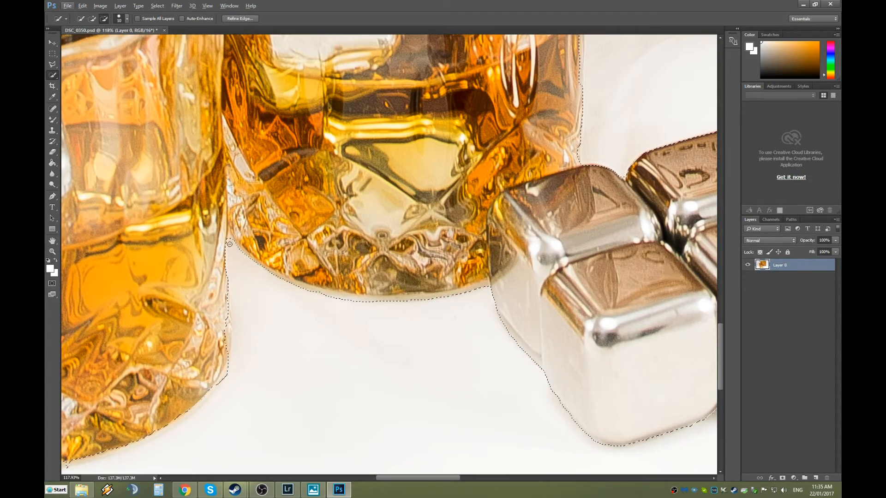
pyautogui.scroll(8, 229, 244)
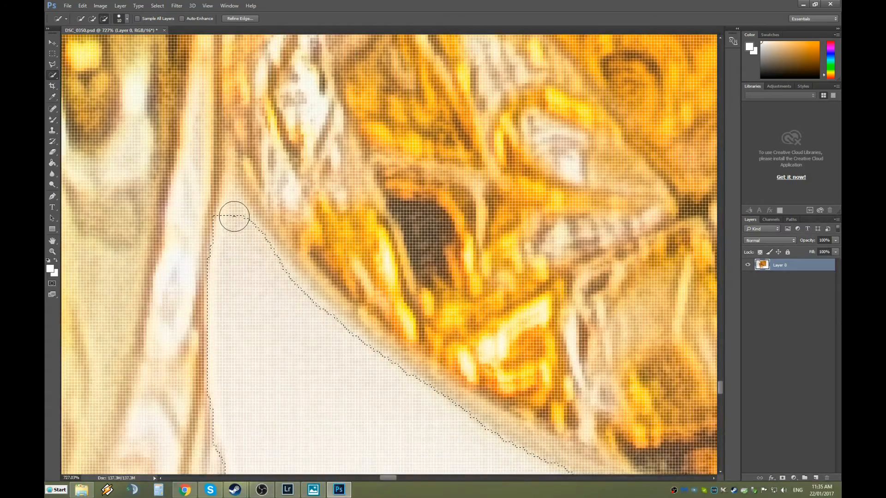
pyautogui.click(234, 216)
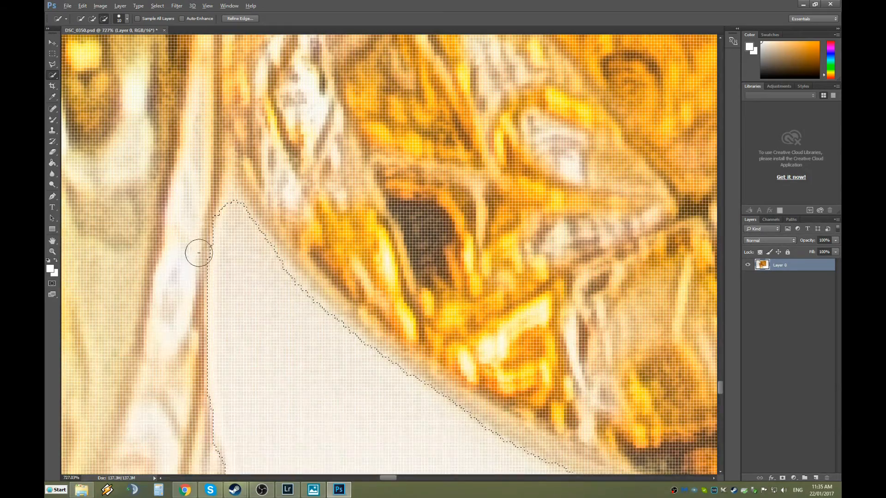
# Extend the selection along the glass edge and trim the background below the glass.
pyautogui.scroll(-8, 199, 253)
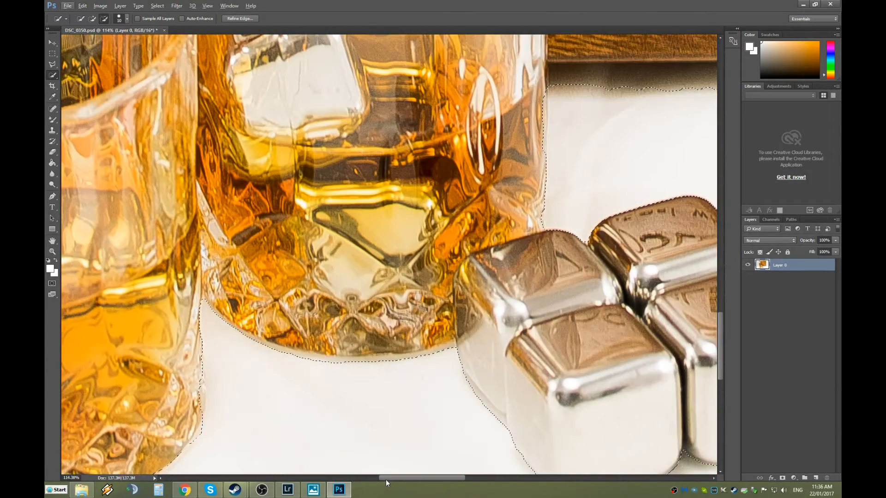
pyautogui.moveTo(385, 479); pyautogui.dragTo(373, 480)
pyautogui.scroll(5, 287, 363)
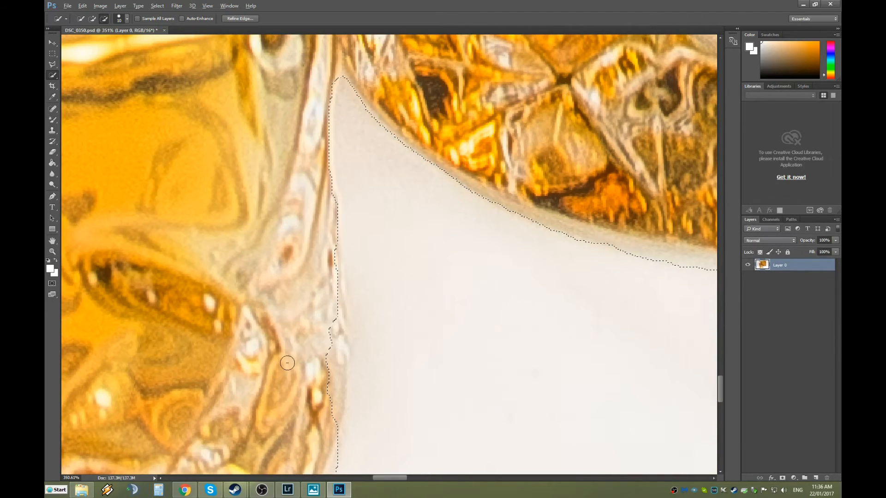
pyautogui.moveTo(321, 177); pyautogui.dragTo(323, 186)
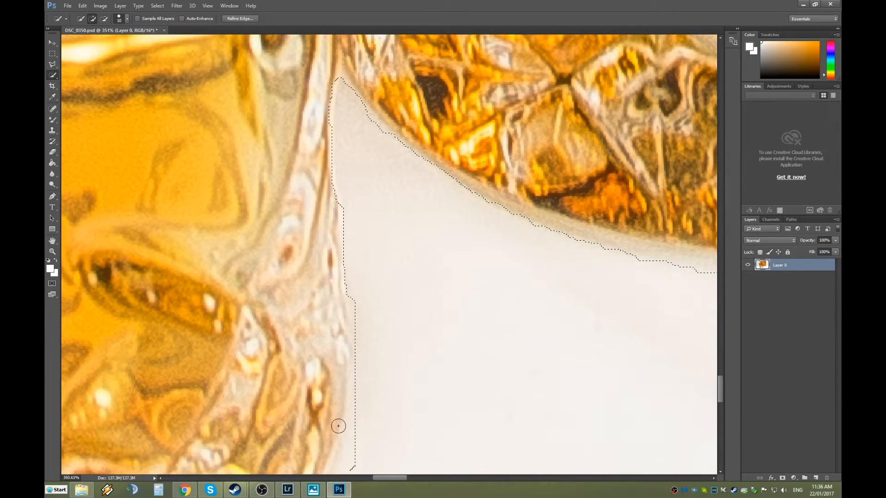
pyautogui.scroll(-4, 386, 409)
pyautogui.moveTo(355, 286)
pyautogui.mouseDown()
pyautogui.moveTo(358, 275)
pyautogui.moveTo(352, 314)
pyautogui.mouseUp()
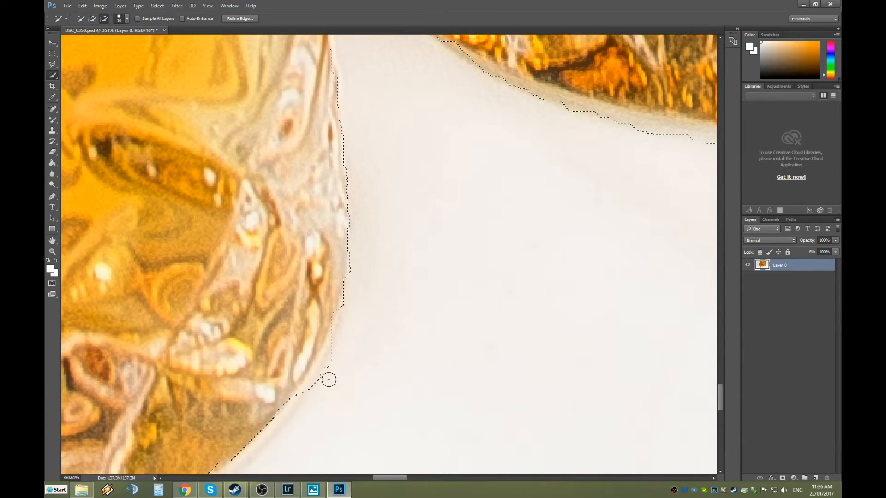
pyautogui.moveTo(310, 395)
pyautogui.mouseDown()
pyautogui.moveTo(344, 344)
pyautogui.moveTo(340, 318)
pyautogui.moveTo(327, 316)
pyautogui.moveTo(325, 326)
pyautogui.moveTo(341, 298)
pyautogui.mouseUp()
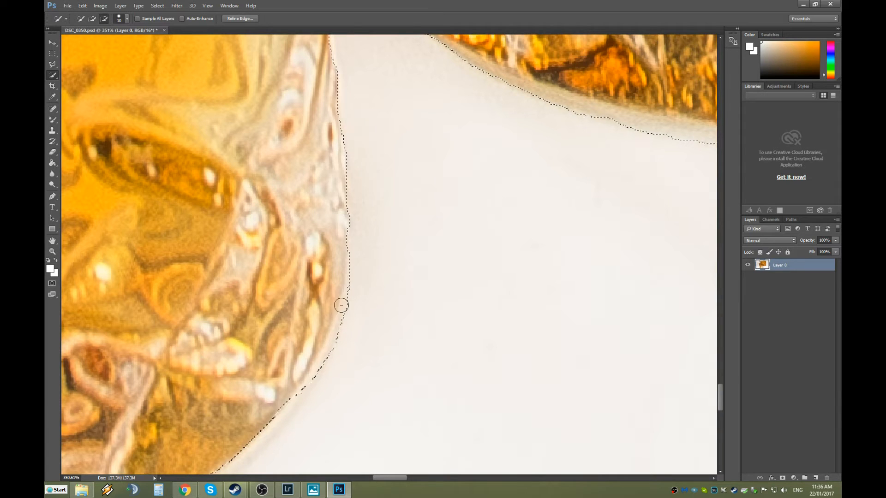
# Fit the selection to the glass's curved base and trim excess background off its lower edge.
pyautogui.scroll(-5, 355, 263)
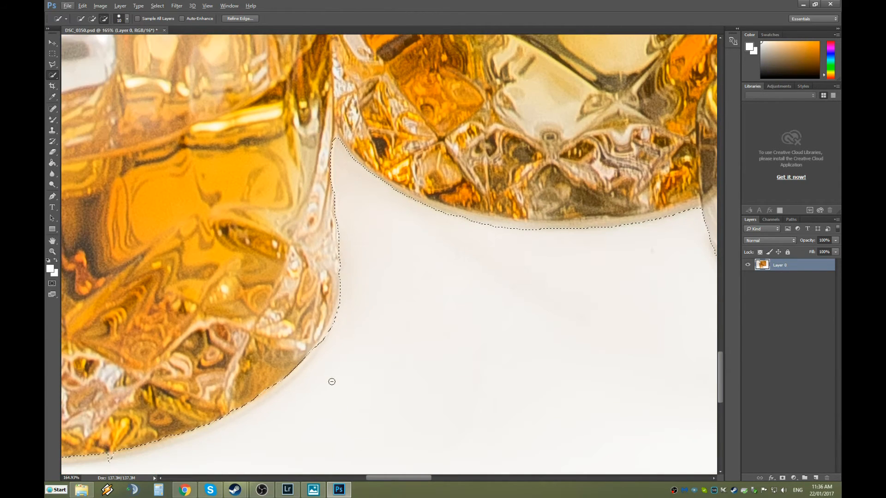
pyautogui.scroll(-2, 332, 383)
pyautogui.scroll(-1, 325, 381)
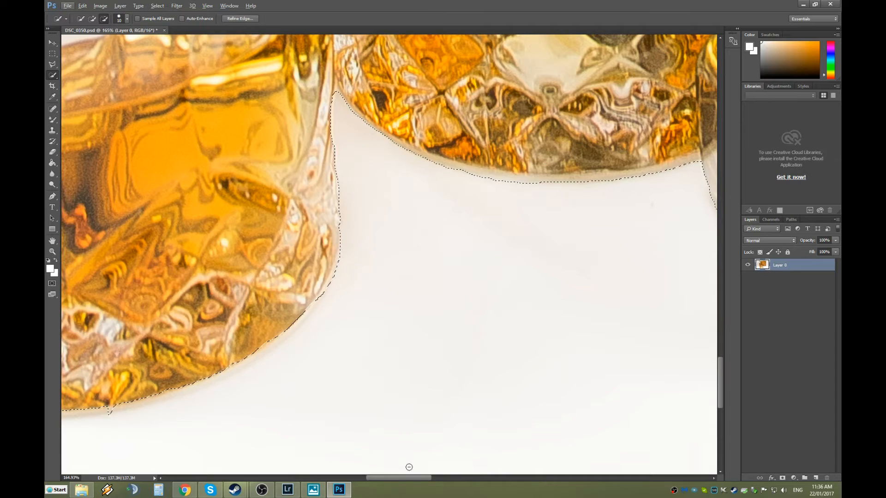
pyautogui.hscroll(-5, 401, 452)
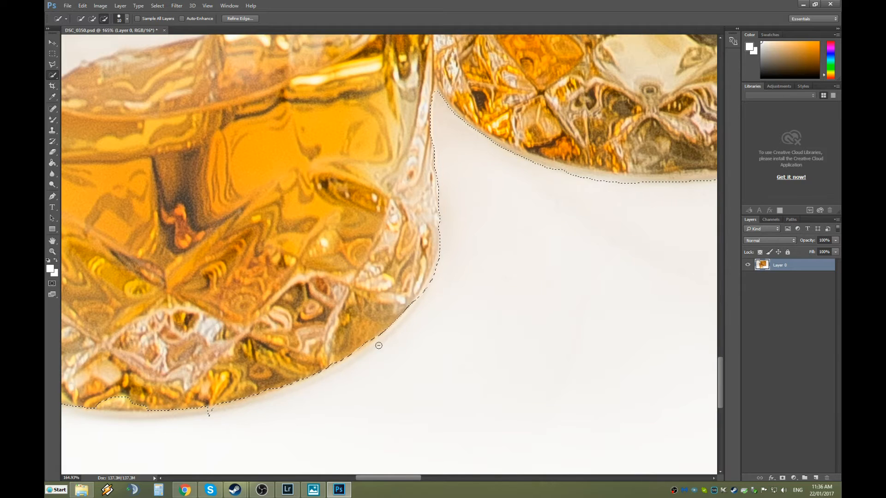
pyautogui.scroll(5, 370, 348)
pyautogui.moveTo(438, 248); pyautogui.dragTo(426, 280)
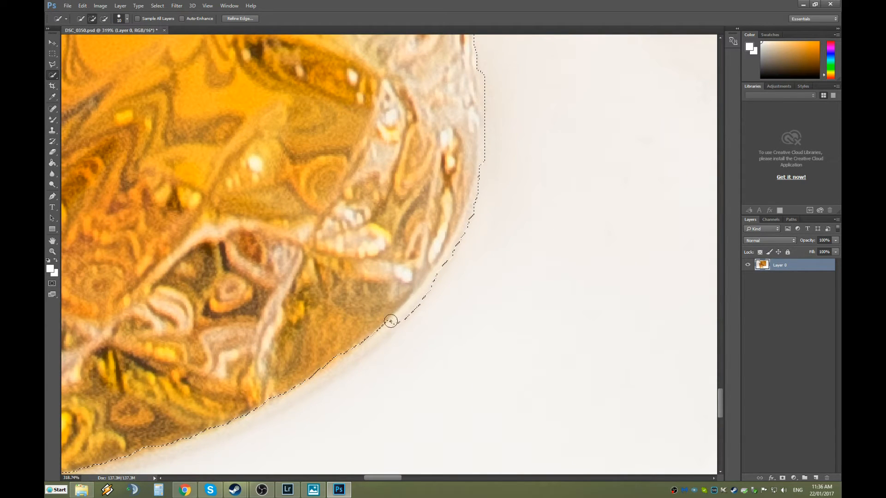
pyautogui.moveTo(334, 369); pyautogui.dragTo(309, 387)
pyautogui.moveTo(335, 365); pyautogui.dragTo(348, 362)
pyautogui.moveTo(391, 479); pyautogui.dragTo(383, 480)
pyautogui.scroll(-5, 379, 423)
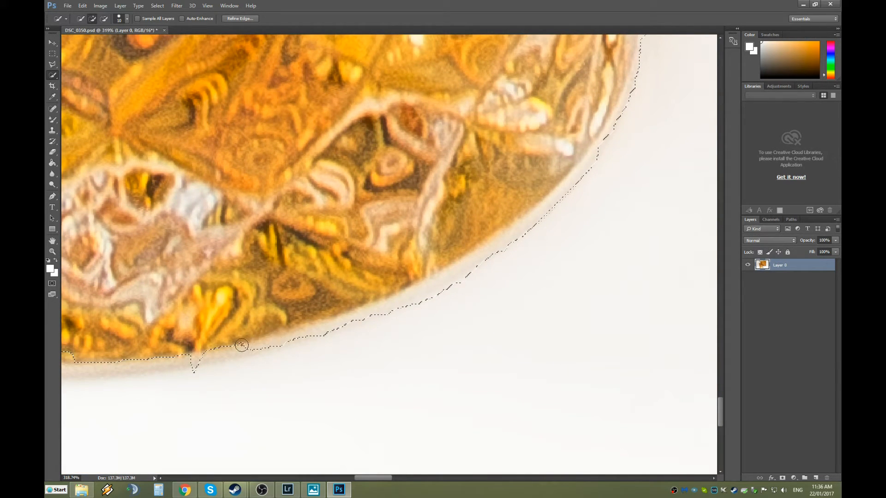
pyautogui.moveTo(163, 371); pyautogui.dragTo(212, 374)
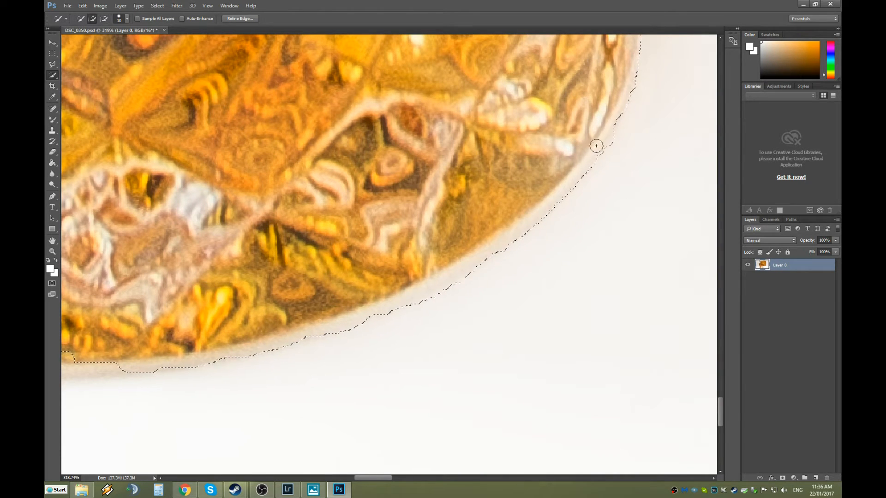
# At about 272% zoom, add missed rim areas and remove the backdrop sliver beside the glass's left curve.
pyautogui.scroll(-3, 515, 276)
pyautogui.scroll(-2, 516, 276)
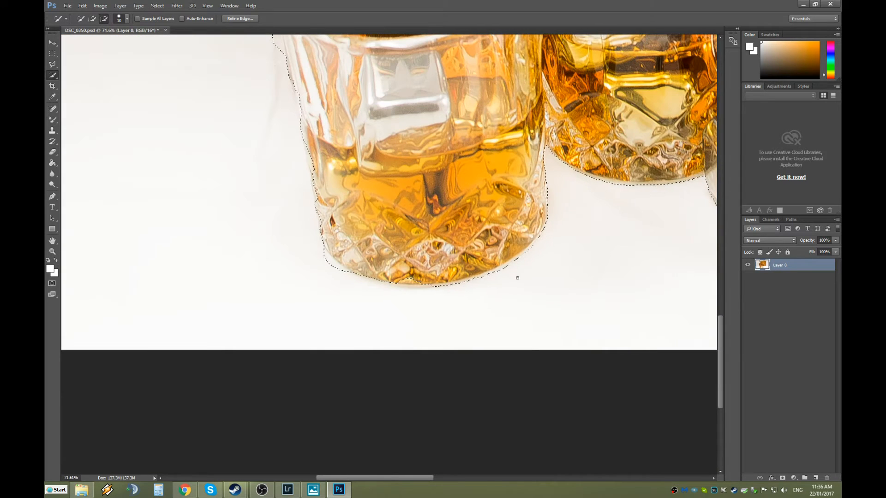
pyautogui.scroll(5, 464, 299)
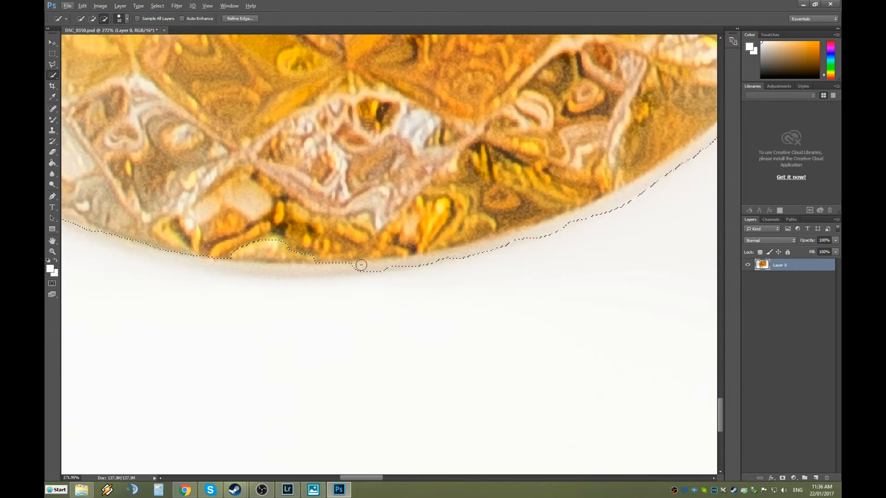
pyautogui.moveTo(361, 266); pyautogui.dragTo(318, 269)
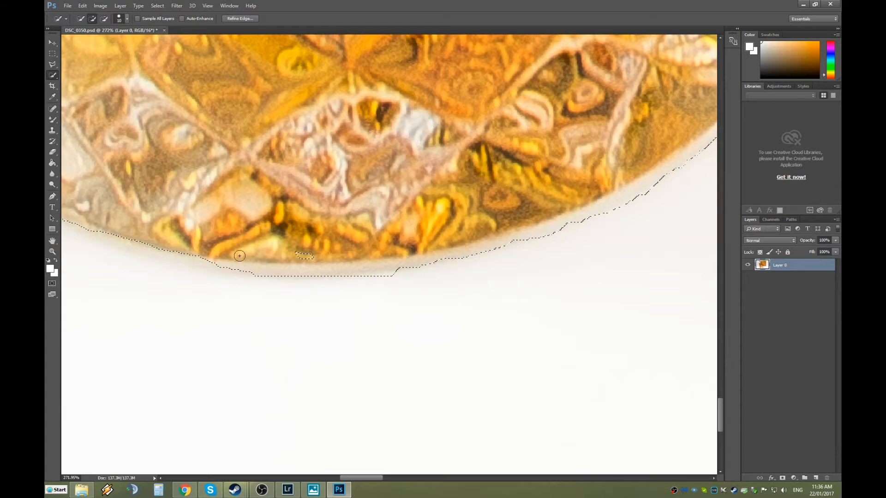
pyautogui.press('alt')
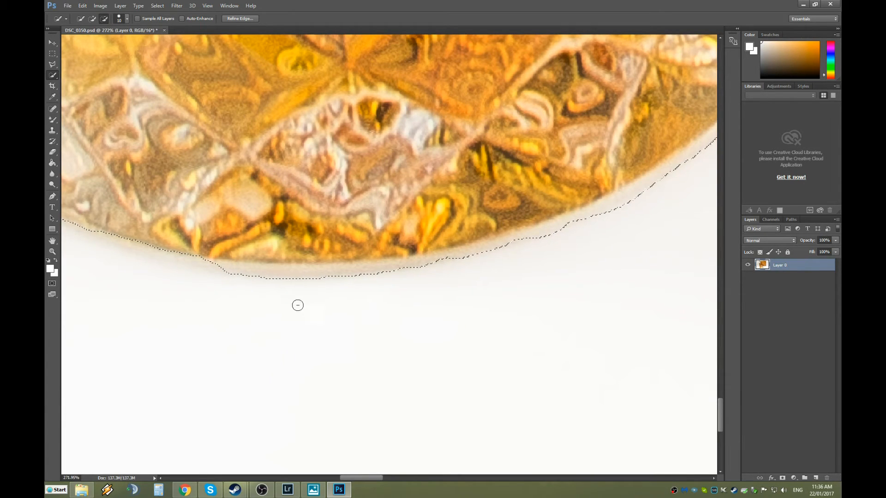
pyautogui.moveTo(306, 282); pyautogui.dragTo(309, 277)
pyautogui.moveTo(386, 278); pyautogui.dragTo(191, 261)
pyautogui.moveTo(104, 237); pyautogui.dragTo(224, 263)
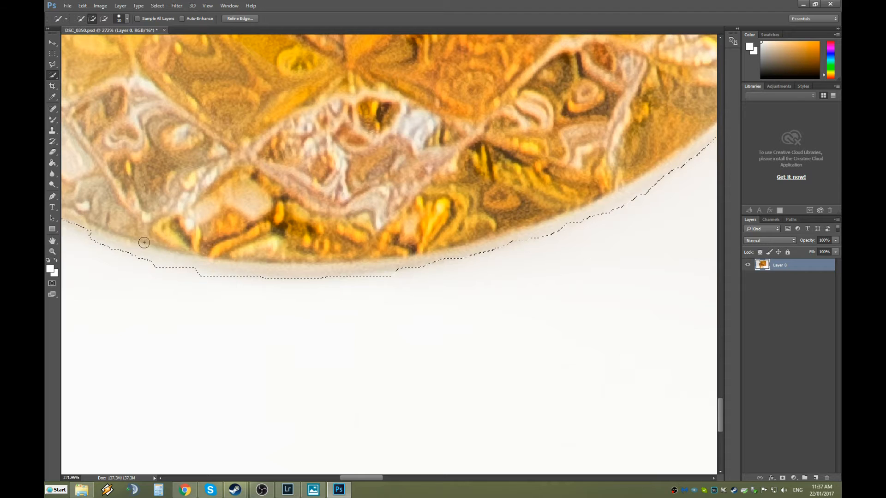
pyautogui.moveTo(376, 478); pyautogui.dragTo(358, 477)
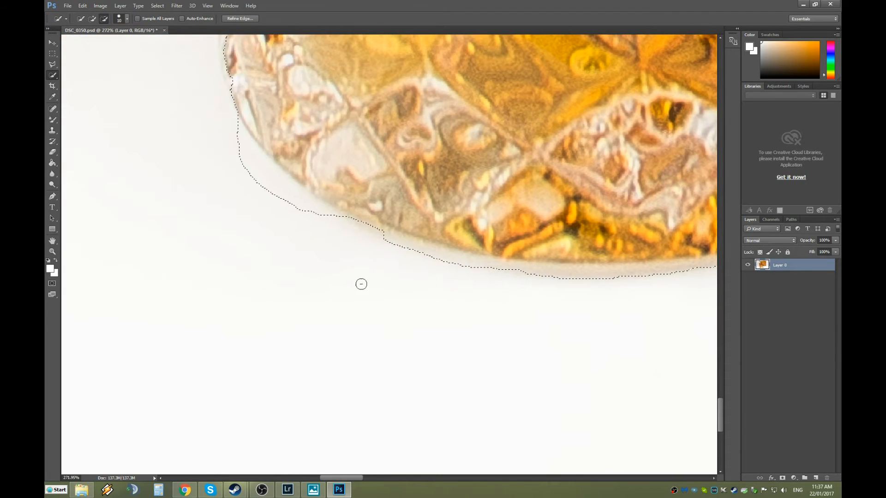
pyautogui.press('alt')
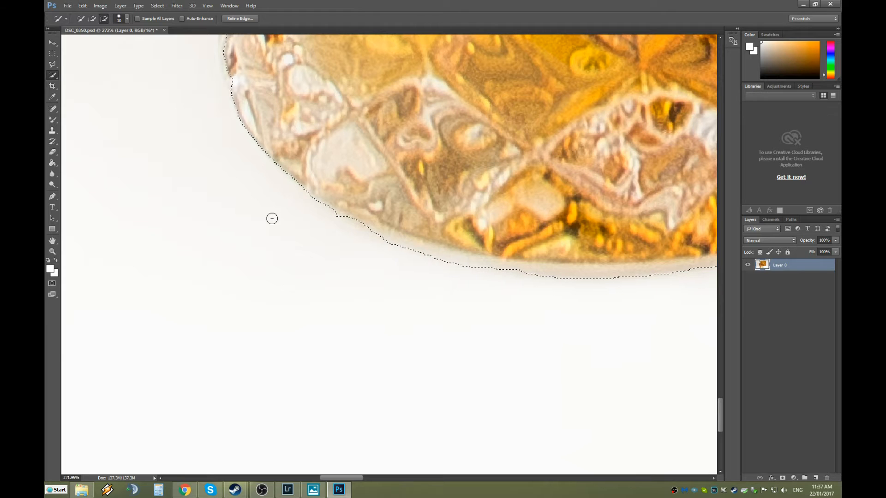
# Extend the selection up the front glass's left edge, trimming background bumps along it.
pyautogui.scroll(2, 161, 130)
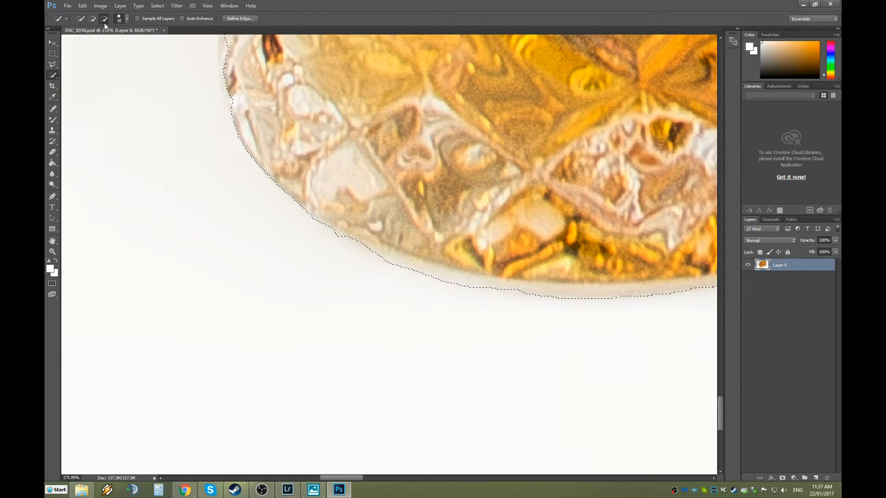
pyautogui.scroll(8, 184, 193)
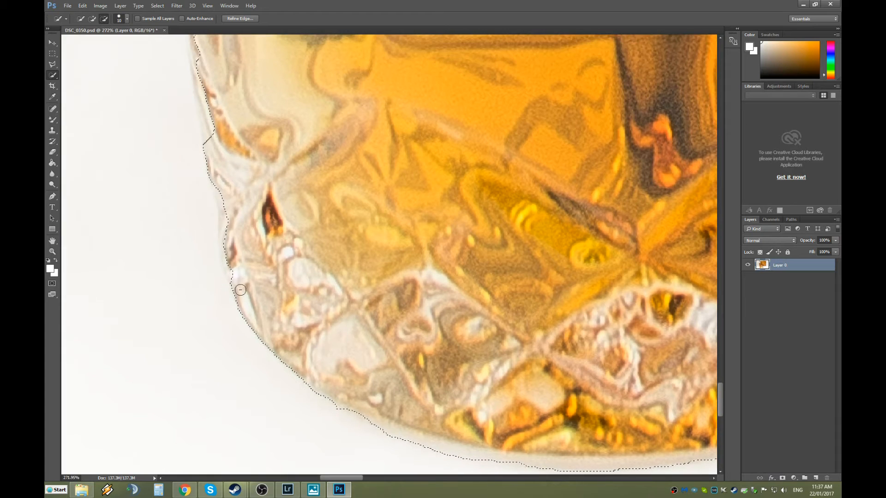
pyautogui.click(235, 280)
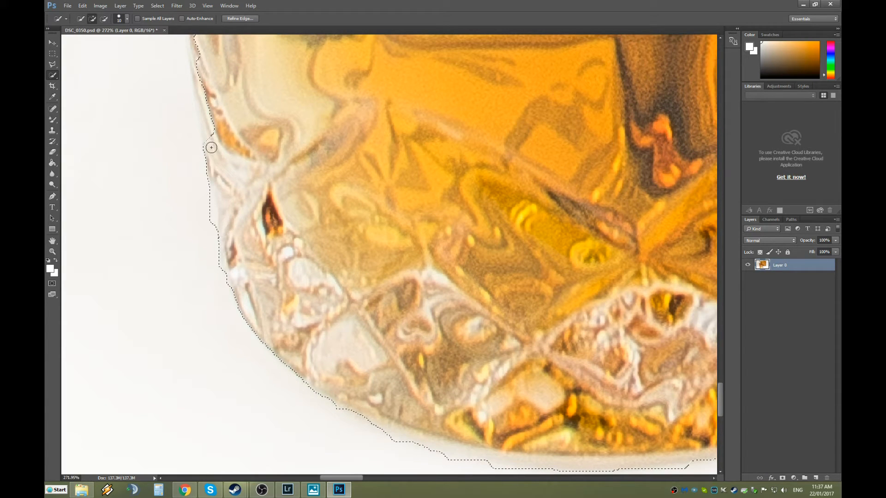
pyautogui.click(194, 55)
pyautogui.keyDown('alt'); pyautogui.click(207, 218); pyautogui.keyUp('alt')
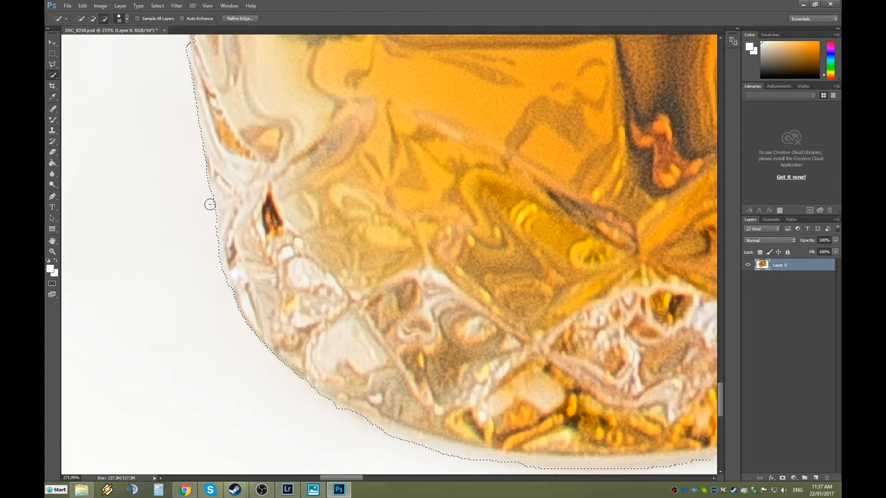
pyautogui.scroll(10, 174, 147)
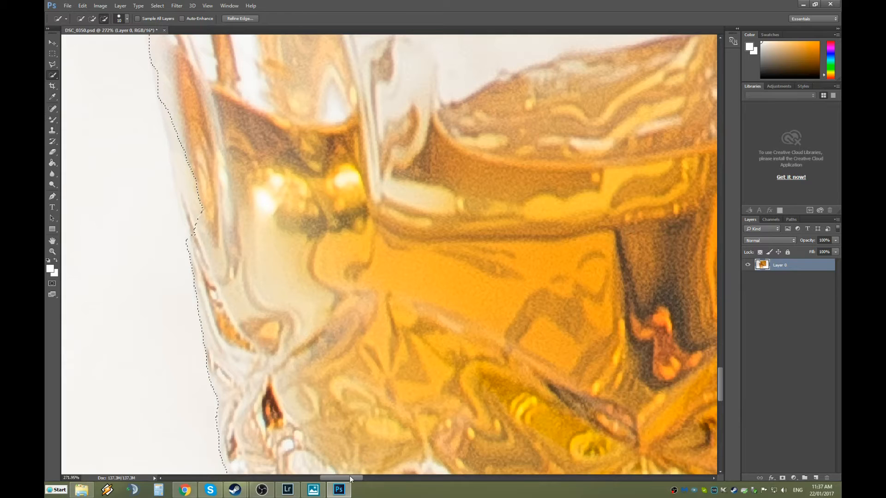
pyautogui.hscroll(-6, 335, 265)
pyautogui.moveTo(334, 265)
pyautogui.mouseDown()
pyautogui.moveTo(336, 245)
pyautogui.moveTo(315, 235)
pyautogui.moveTo(315, 244)
pyautogui.moveTo(315, 222)
pyautogui.mouseUp()
pyautogui.moveTo(316, 253); pyautogui.dragTo(288, 114)
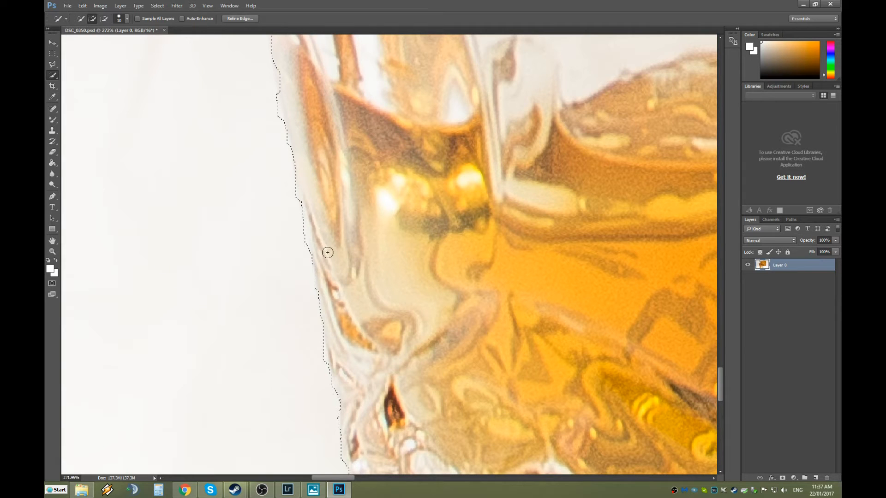
pyautogui.moveTo(305, 245); pyautogui.dragTo(301, 225)
pyautogui.scroll(5, 302, 224)
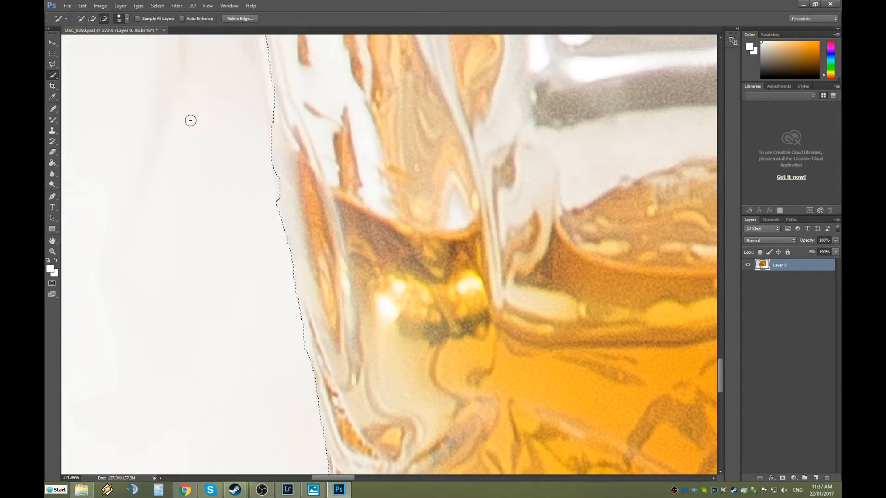
# Shrink the Quick Selection brush to 5 px.
pyautogui.rightClick(248, 219)
pyautogui.press('Escape')
pyautogui.click(128, 21)
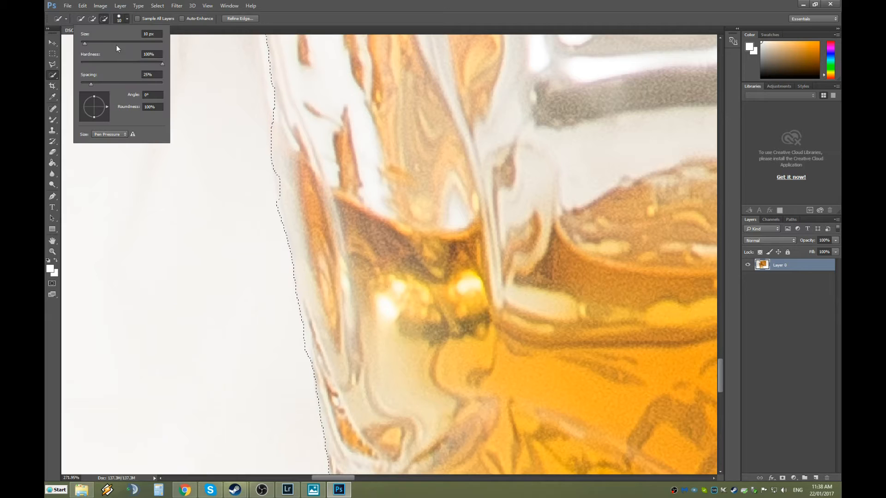
pyautogui.write('5')
pyautogui.press('Return')
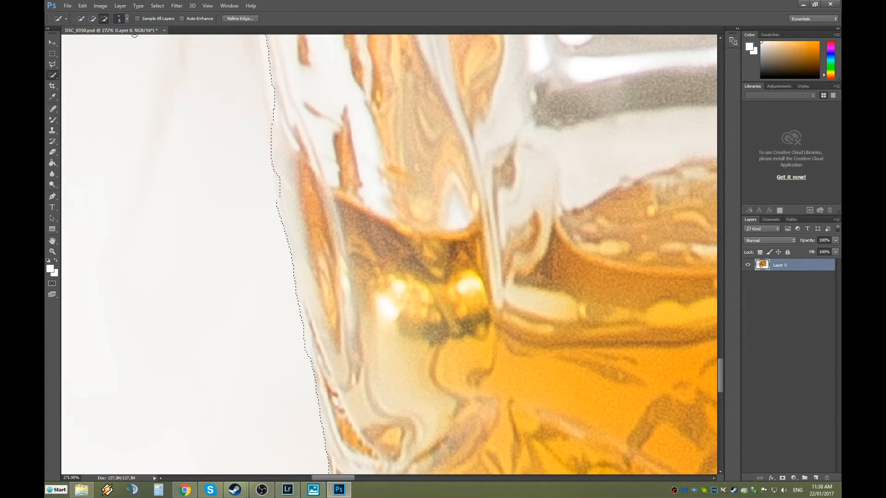
# With the 5 px brush, push the selection out to the glass's upper-left edge and add small missed spots.
pyautogui.scroll(4, 296, 236)
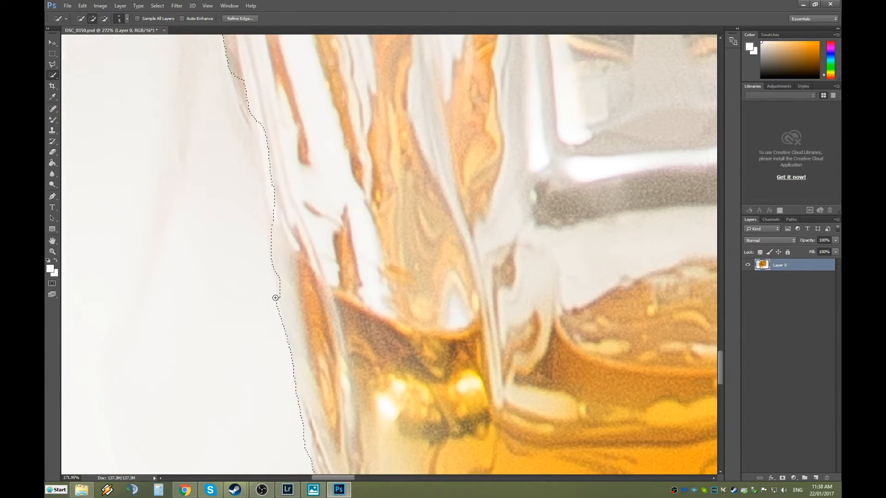
pyautogui.moveTo(280, 298); pyautogui.dragTo(277, 280)
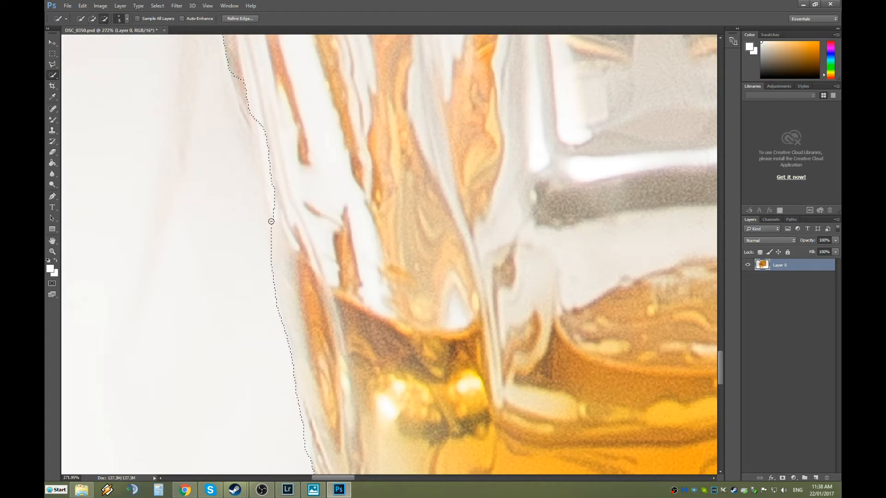
pyautogui.click(272, 240)
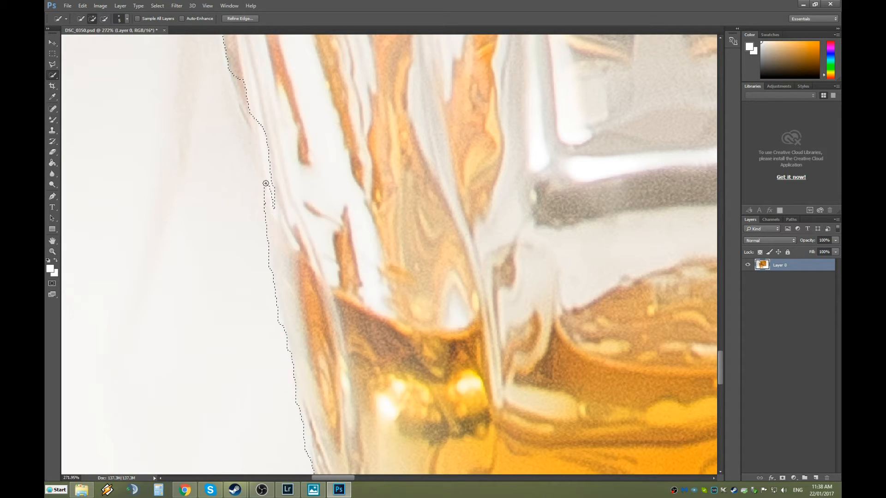
pyautogui.moveTo(234, 76); pyautogui.dragTo(234, 129)
pyautogui.scroll(6, 231, 184)
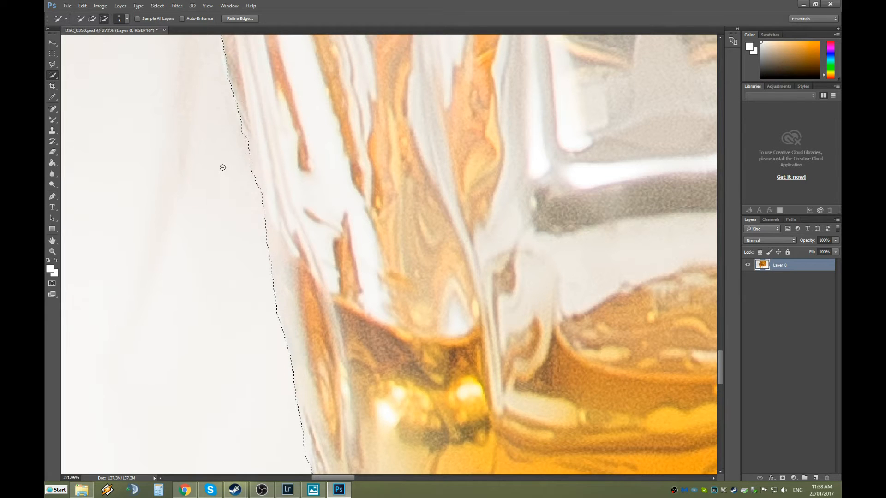
pyautogui.scroll(-5, 187, 241)
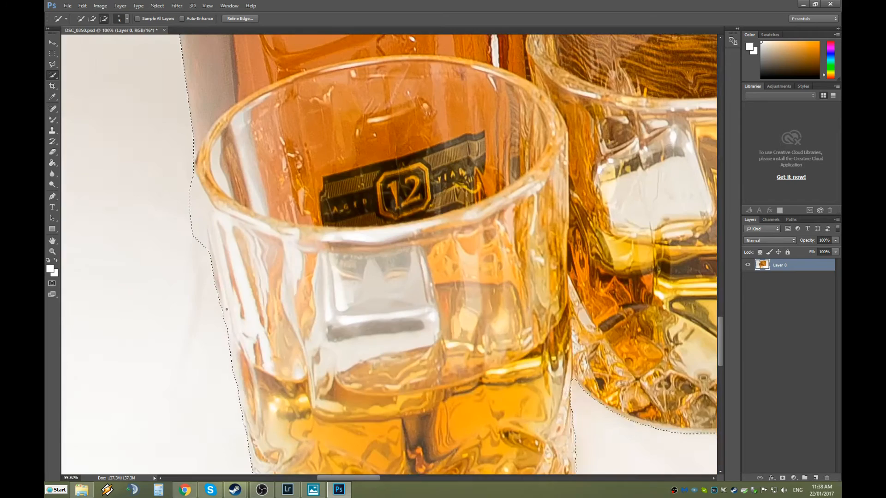
# Subtract backdrop along the front glass's upper-left rim where it meets the bottle.
pyautogui.moveTo(415, 479); pyautogui.dragTo(406, 480)
pyautogui.scroll(3, 213, 225)
pyautogui.scroll(3, 277, 291)
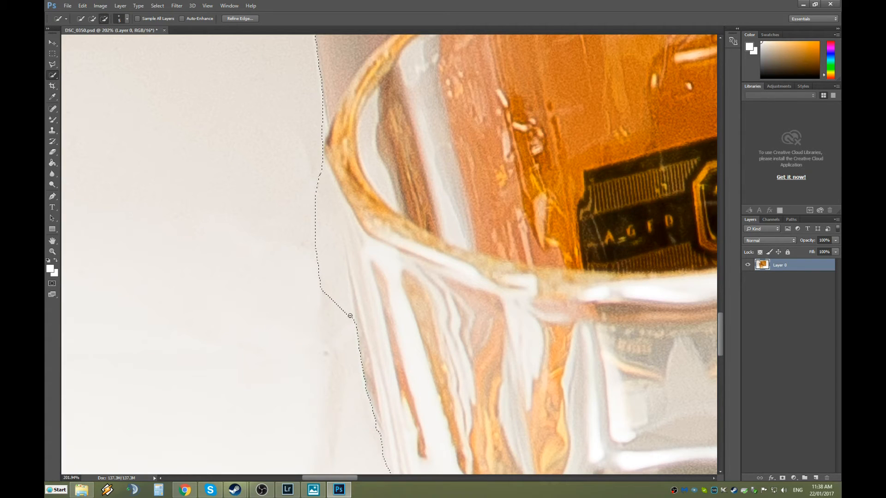
pyautogui.moveTo(344, 275)
pyautogui.mouseDown()
pyautogui.moveTo(318, 118)
pyautogui.moveTo(323, 296)
pyautogui.moveTo(374, 343)
pyautogui.moveTo(367, 351)
pyautogui.moveTo(368, 299)
pyautogui.moveTo(367, 342)
pyautogui.moveTo(360, 323)
pyautogui.mouseUp()
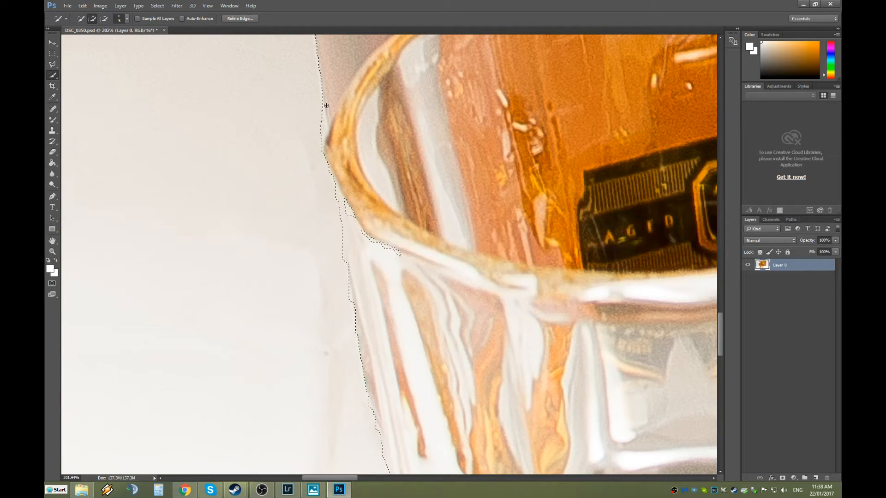
pyautogui.scroll(5, 322, 128)
pyautogui.moveTo(336, 150)
pyautogui.mouseDown()
pyautogui.moveTo(330, 171)
pyautogui.moveTo(344, 140)
pyautogui.moveTo(338, 115)
pyautogui.moveTo(336, 164)
pyautogui.moveTo(382, 355)
pyautogui.mouseUp()
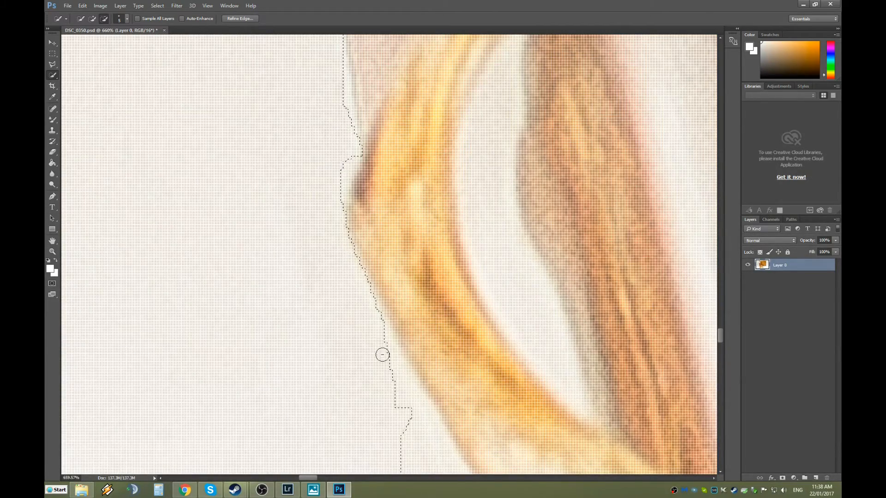
pyautogui.scroll(-5, 383, 354)
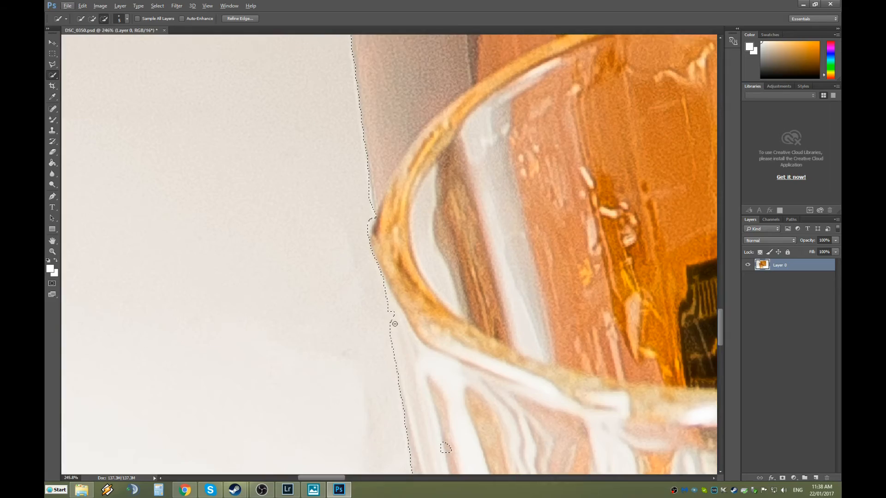
pyautogui.scroll(4, 395, 324)
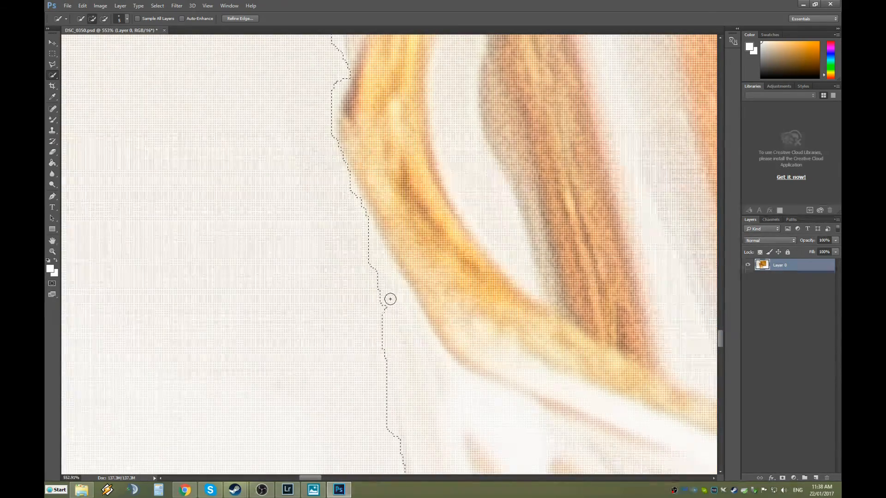
pyautogui.scroll(-10, 384, 302)
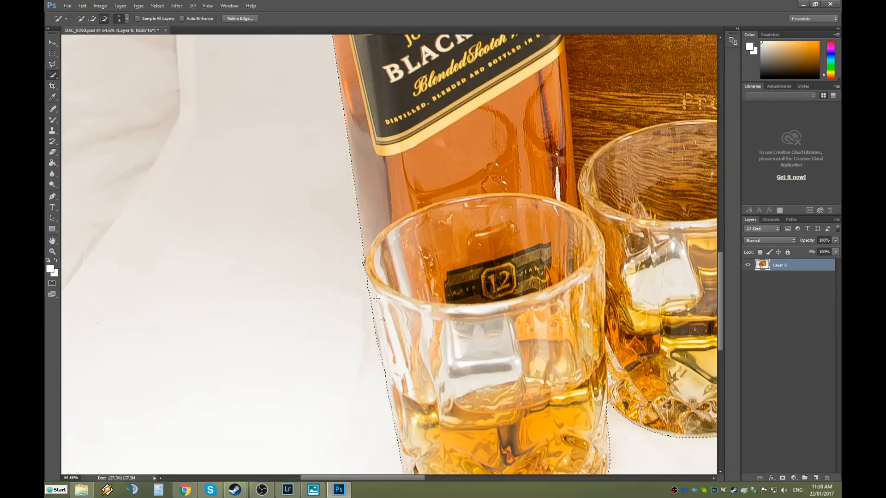
pyautogui.scroll(-4, 377, 298)
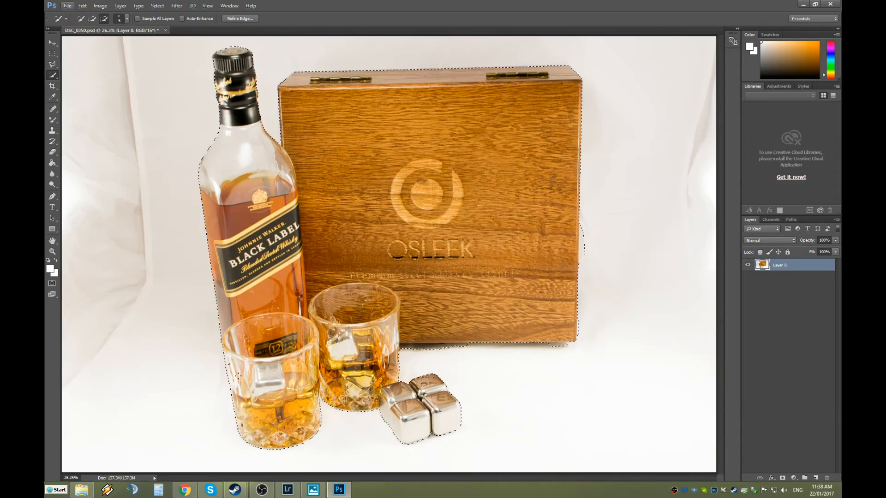
pyautogui.scroll(7, 235, 373)
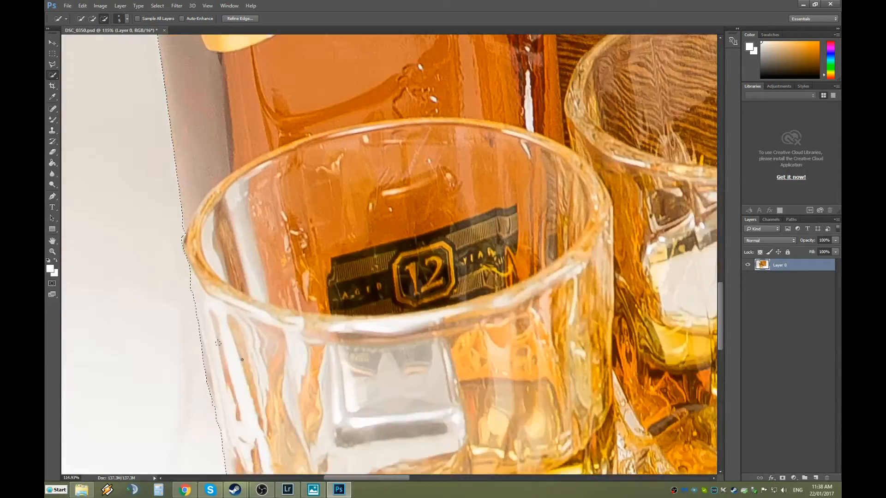
pyautogui.scroll(2, 217, 343)
pyautogui.scroll(-9, 215, 347)
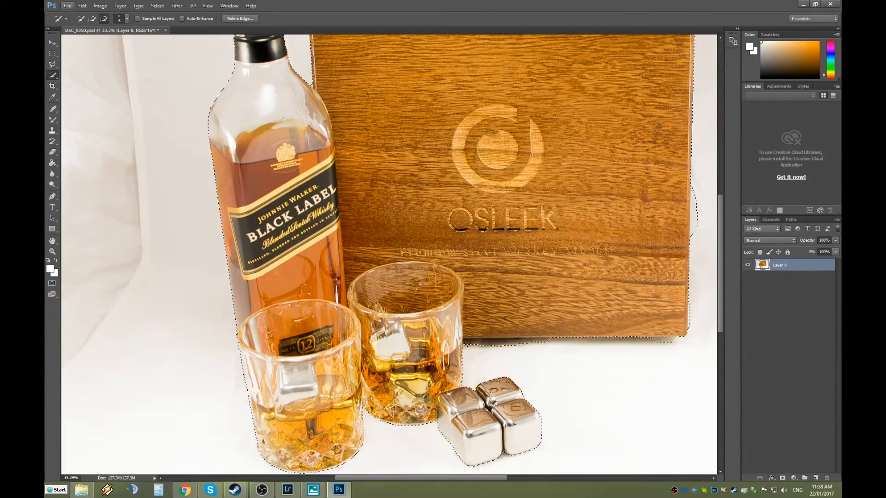
# Add the missing sliver beside the back glass and subtract background along its right edge.
pyautogui.scroll(6, 531, 356)
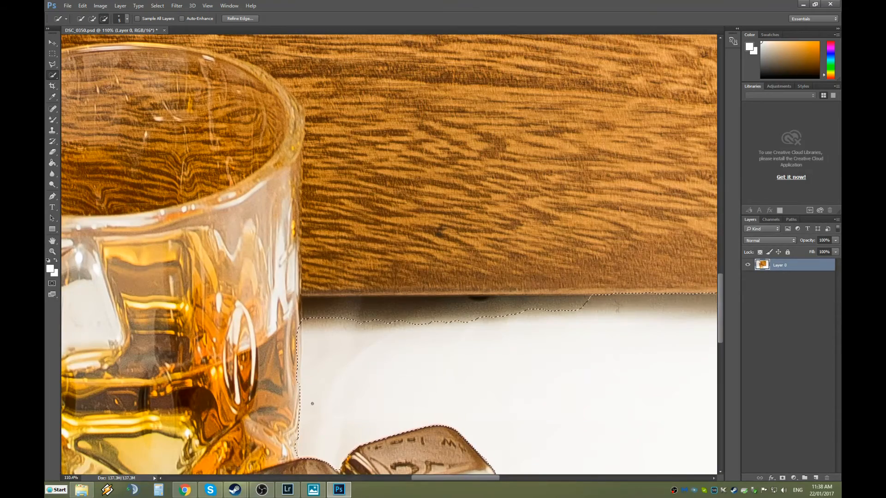
pyautogui.scroll(5, 354, 420)
pyautogui.scroll(-1, 354, 421)
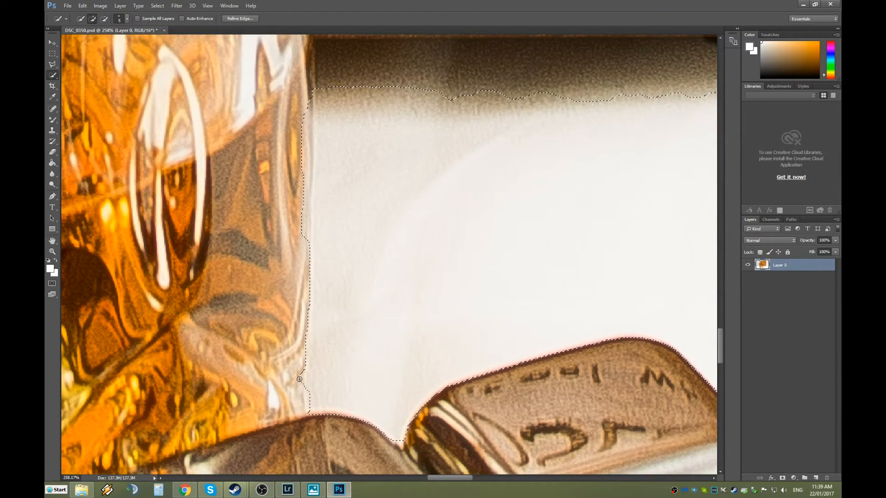
pyautogui.press('alt')
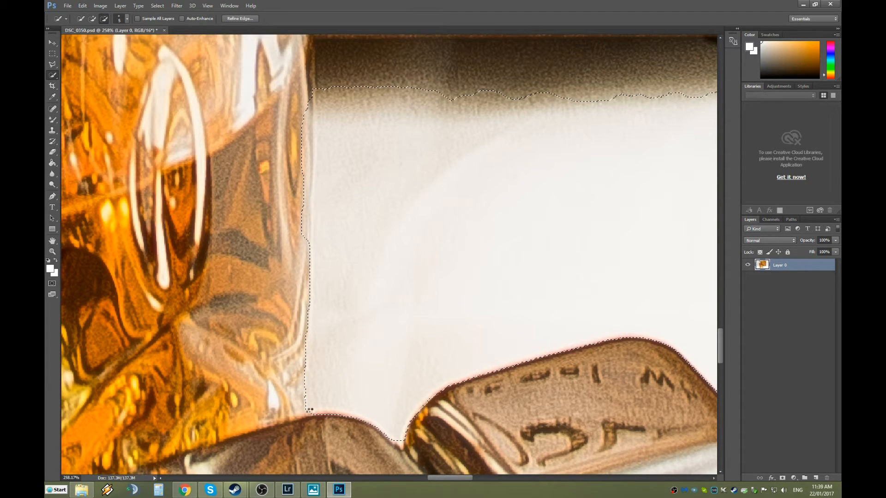
pyautogui.scroll(5, 305, 401)
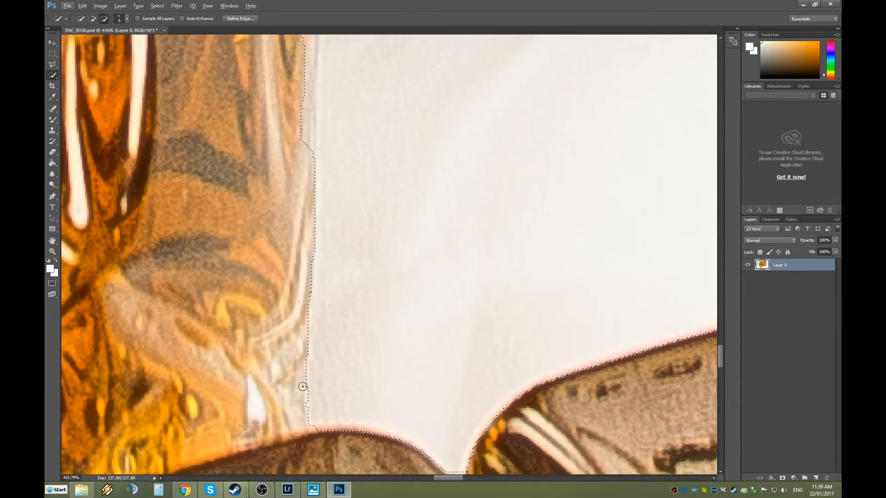
pyautogui.moveTo(305, 417); pyautogui.dragTo(302, 401)
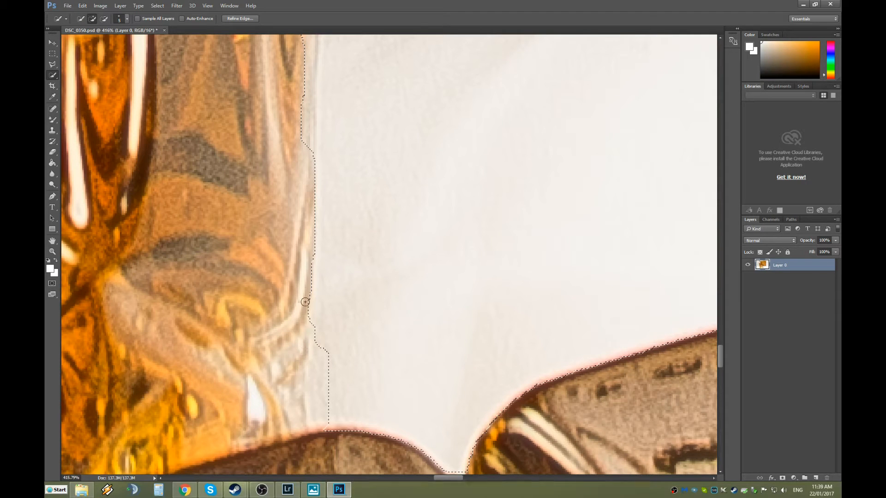
pyautogui.moveTo(308, 214)
pyautogui.mouseDown()
pyautogui.moveTo(316, 419)
pyautogui.moveTo(317, 378)
pyautogui.mouseUp()
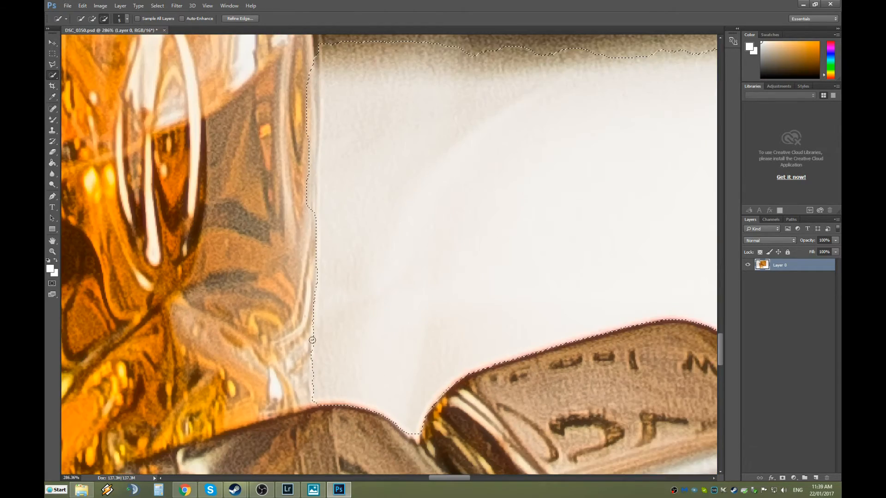
pyautogui.scroll(3, 299, 331)
pyautogui.scroll(-4, 302, 330)
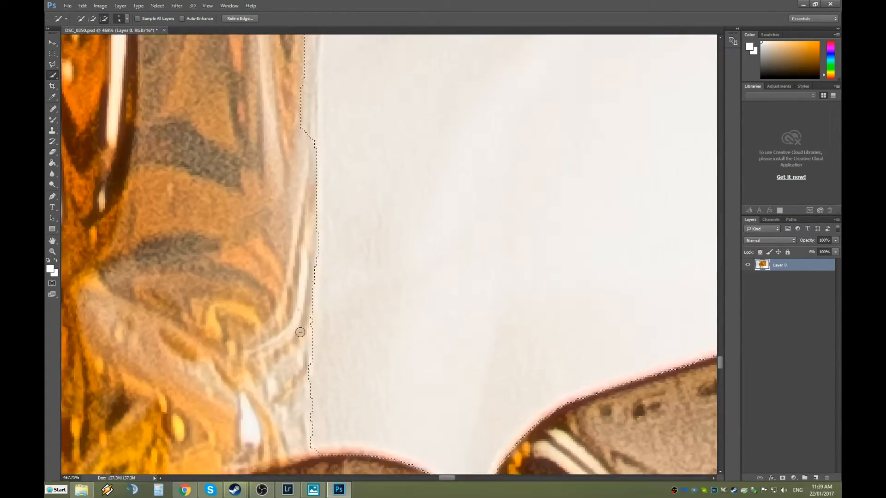
pyautogui.scroll(3, 294, 303)
pyautogui.scroll(2, 302, 288)
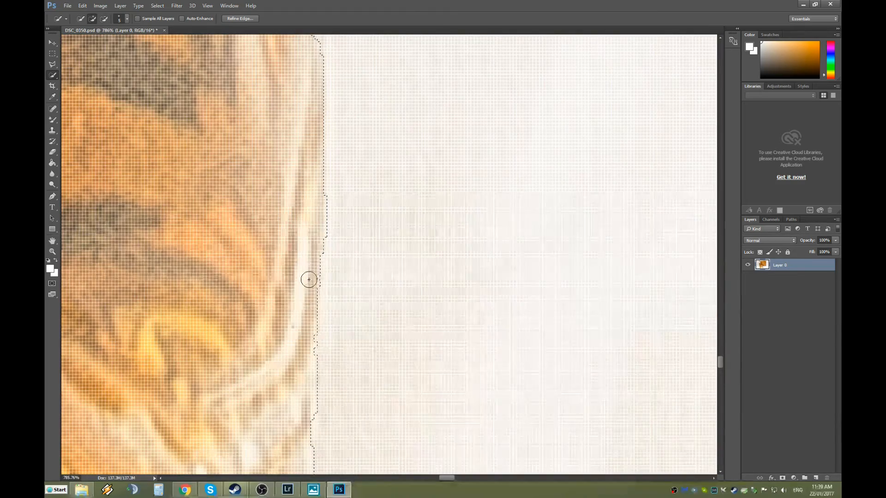
pyautogui.keyDown('alt'); pyautogui.click(313, 360); pyautogui.keyUp('alt')
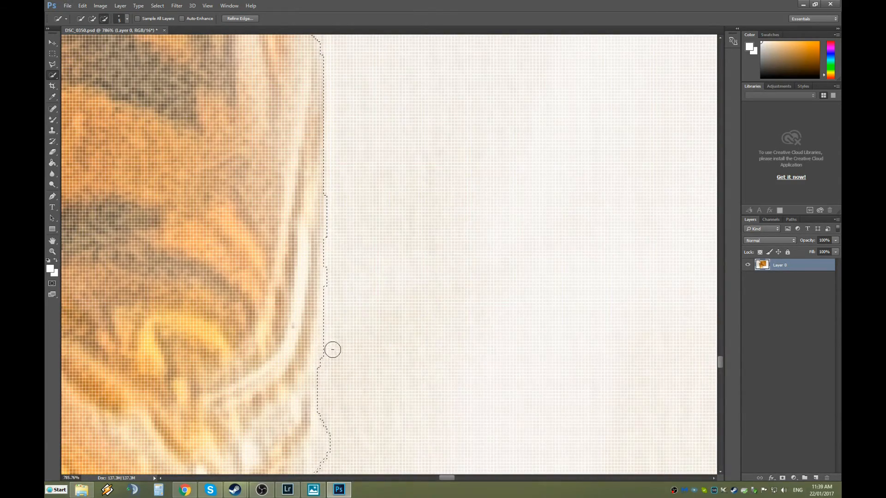
# Add a small piece back along the glass edge so the selection reaches the steel cubes.
pyautogui.scroll(-3, 332, 349)
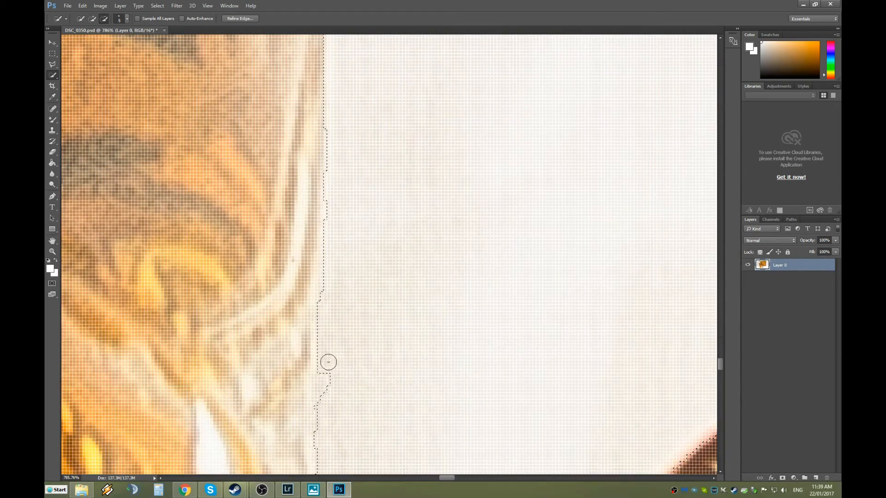
pyautogui.scroll(-5, 332, 361)
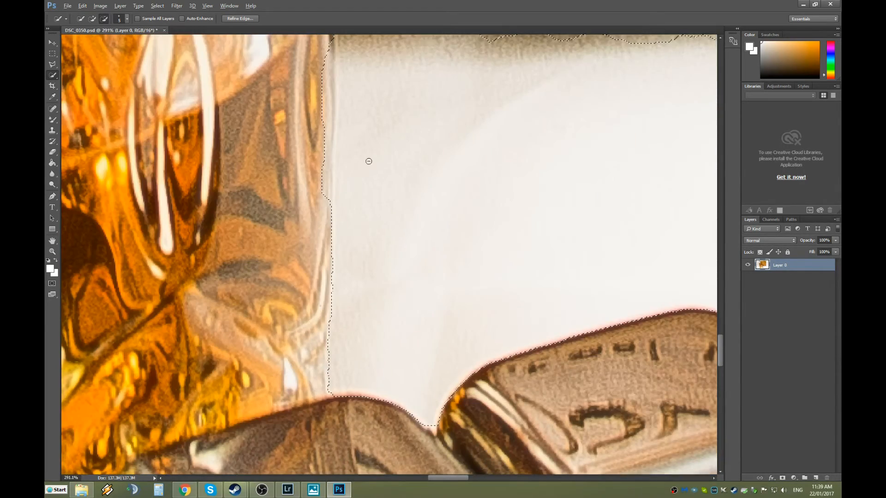
pyautogui.scroll(5, 369, 161)
pyautogui.scroll(1, 439, 218)
pyautogui.scroll(2, 438, 218)
pyautogui.scroll(-3, 435, 218)
pyautogui.scroll(1, 394, 235)
pyautogui.scroll(2, 388, 240)
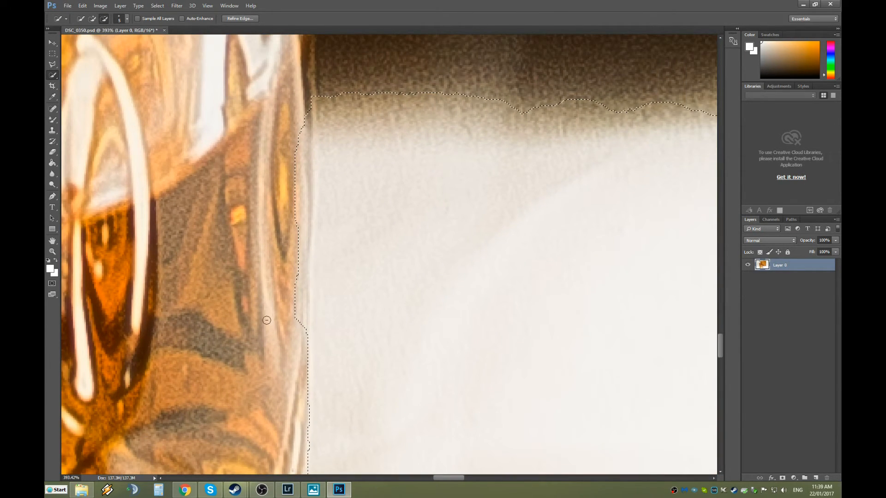
pyautogui.keyDown('alt'); pyautogui.click(301, 329); pyautogui.keyUp('alt')
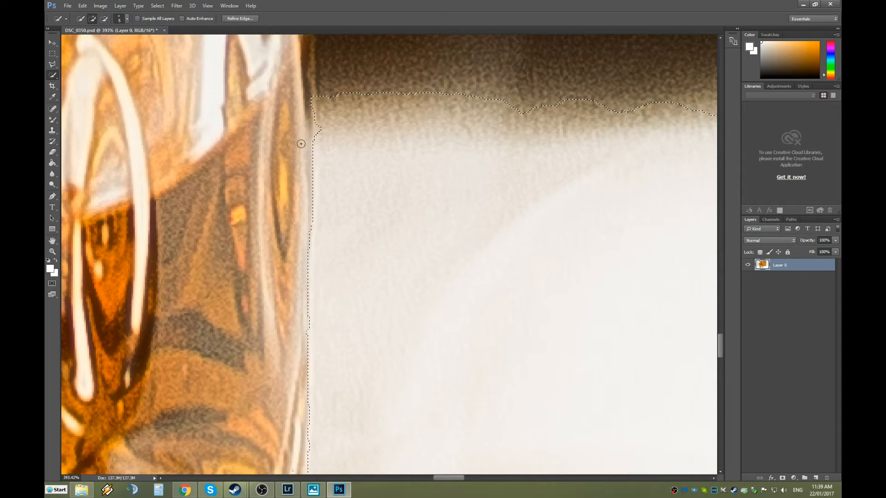
pyautogui.scroll(-5, 324, 157)
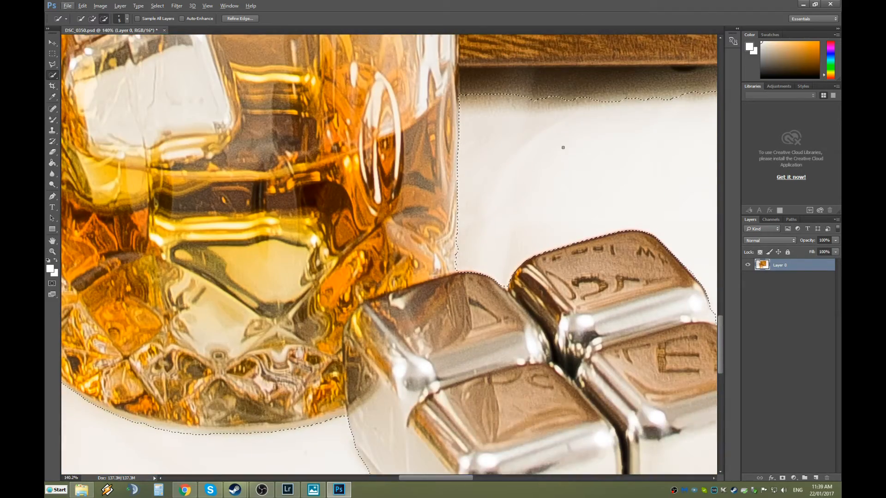
pyautogui.scroll(1, 559, 143)
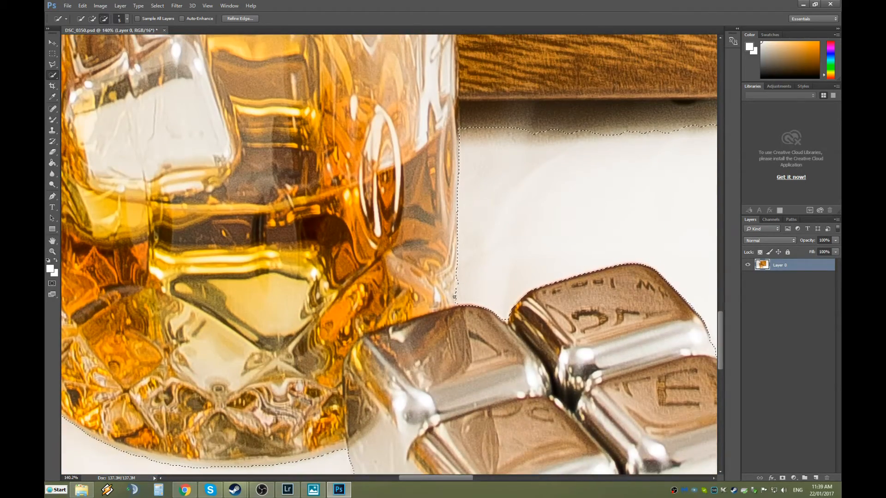
pyautogui.scroll(4, 469, 283)
pyautogui.scroll(5, 470, 283)
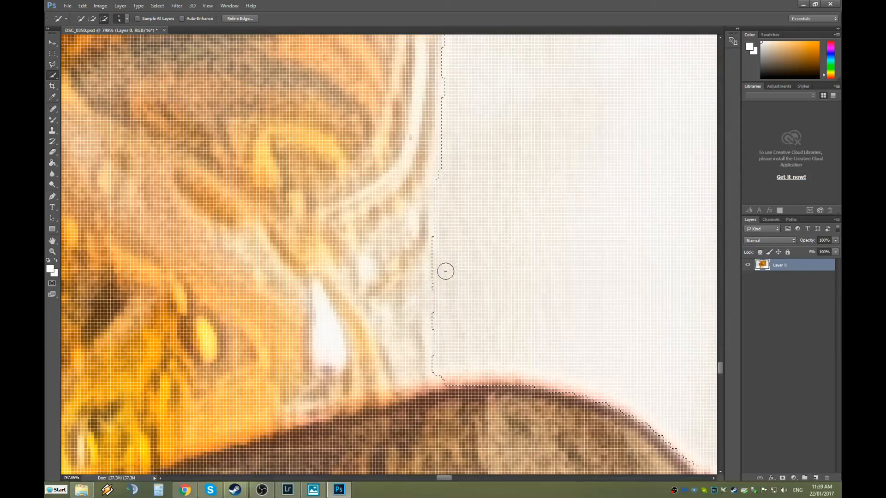
pyautogui.scroll(-8, 457, 230)
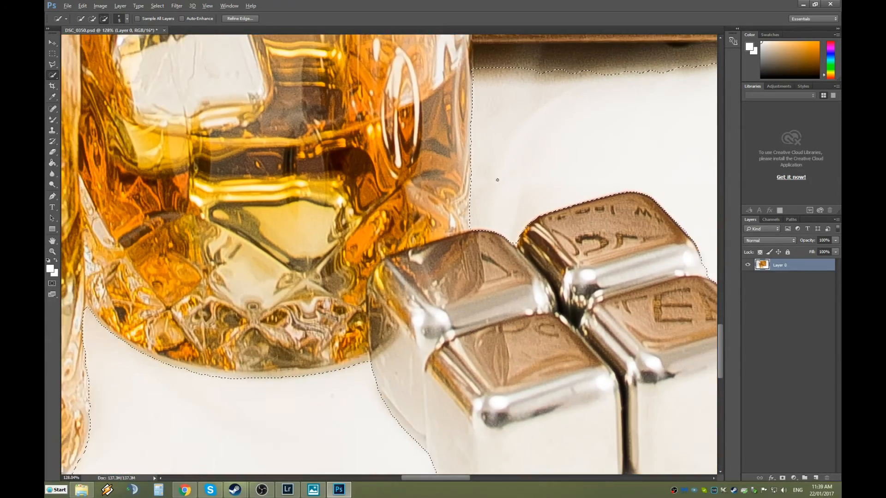
pyautogui.scroll(2, 602, 147)
pyautogui.scroll(2, 602, 147)
pyautogui.moveTo(443, 478); pyautogui.dragTo(461, 475)
pyautogui.scroll(3, 311, 230)
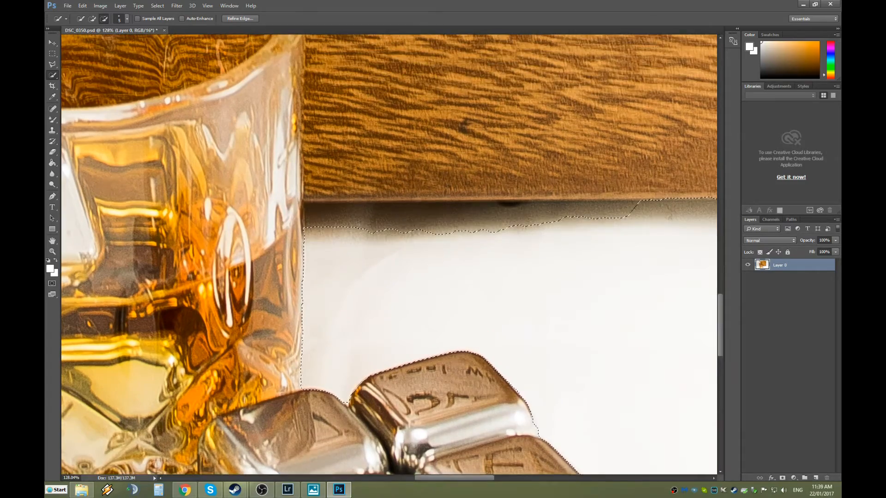
# Brush the selection across the dark band under the wooden box from left to right.
pyautogui.scroll(6, 311, 230)
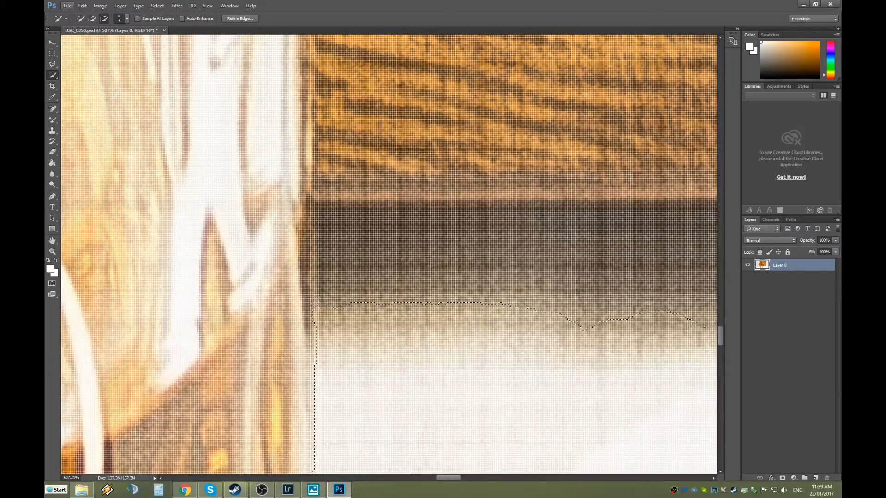
pyautogui.moveTo(327, 264); pyautogui.dragTo(325, 219)
pyautogui.moveTo(383, 275); pyautogui.dragTo(398, 273)
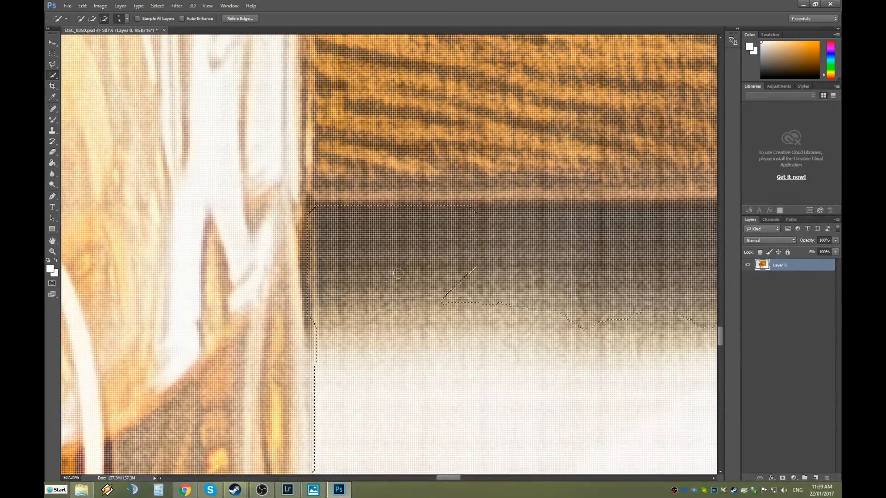
pyautogui.moveTo(479, 231)
pyautogui.mouseDown()
pyautogui.moveTo(520, 220)
pyautogui.moveTo(674, 224)
pyautogui.mouseUp()
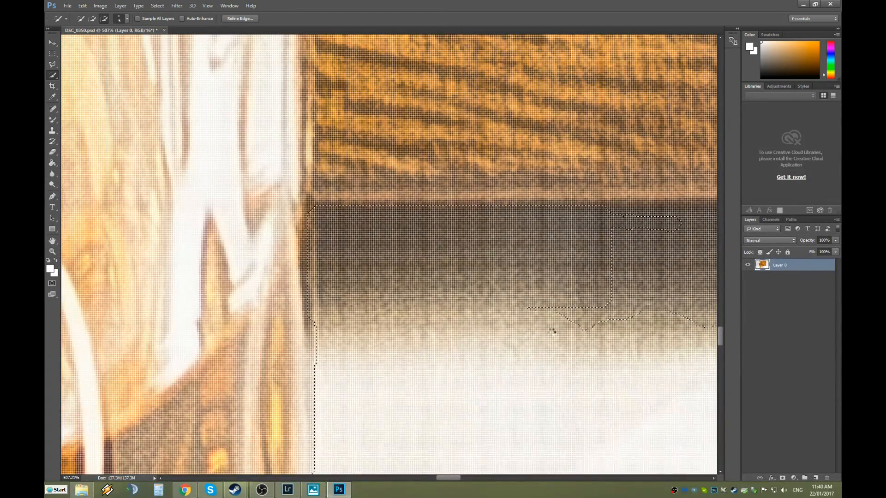
pyautogui.moveTo(436, 476); pyautogui.dragTo(460, 478)
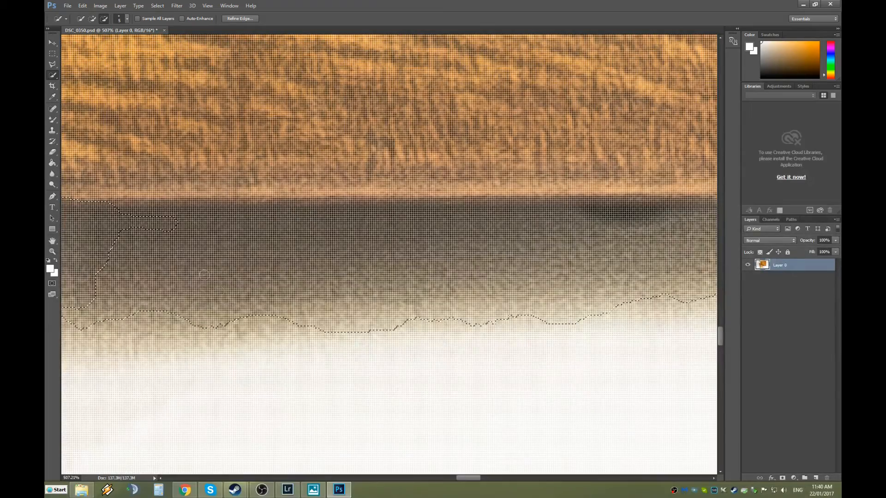
pyautogui.moveTo(114, 216)
pyautogui.mouseDown()
pyautogui.moveTo(512, 213)
pyautogui.moveTo(663, 229)
pyautogui.moveTo(693, 262)
pyautogui.mouseUp()
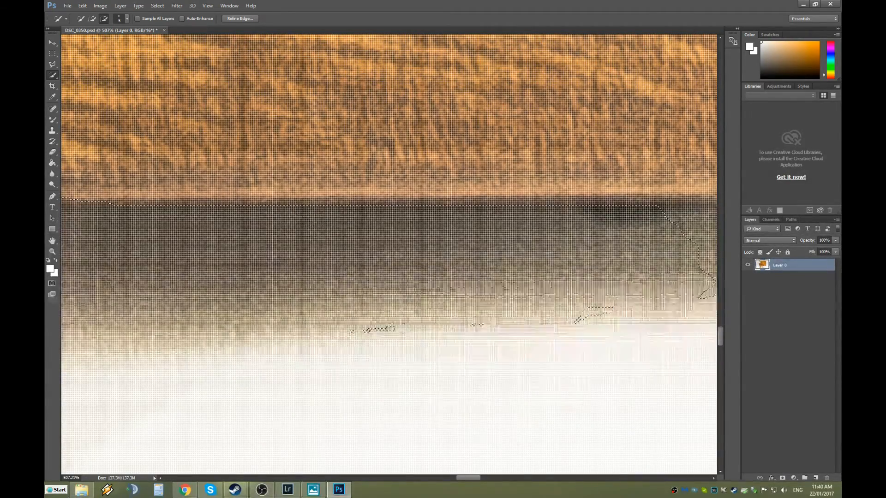
pyautogui.scroll(-4, 481, 325)
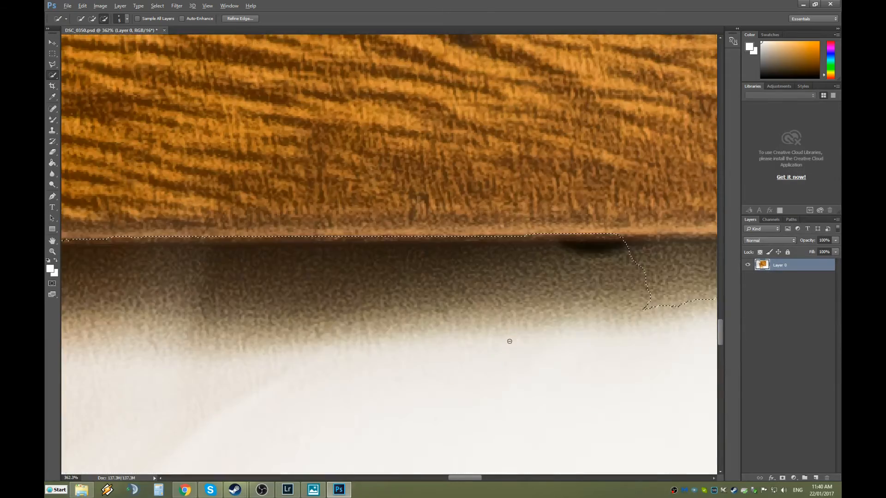
pyautogui.scroll(2, 198, 341)
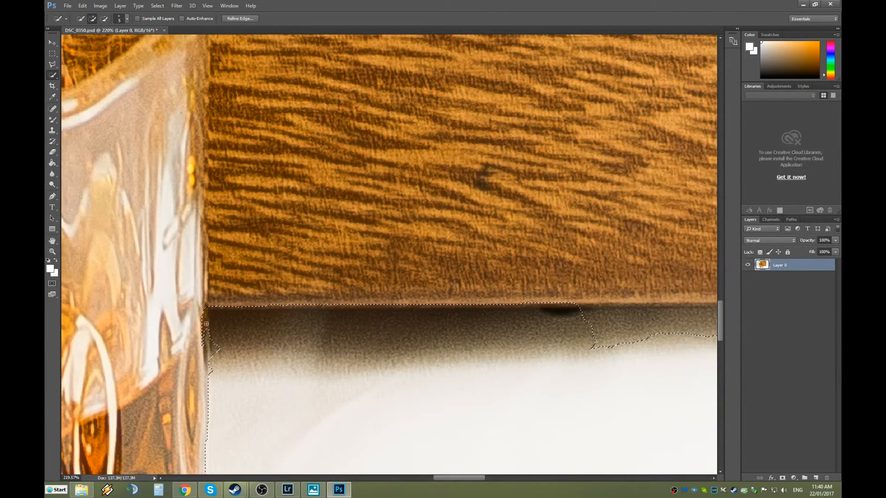
# Pull the selection's lower edge up to the box bottom, trimming the left side and flattening the dip.
pyautogui.moveTo(206, 305)
pyautogui.mouseDown()
pyautogui.moveTo(211, 373)
pyautogui.moveTo(212, 341)
pyautogui.mouseUp()
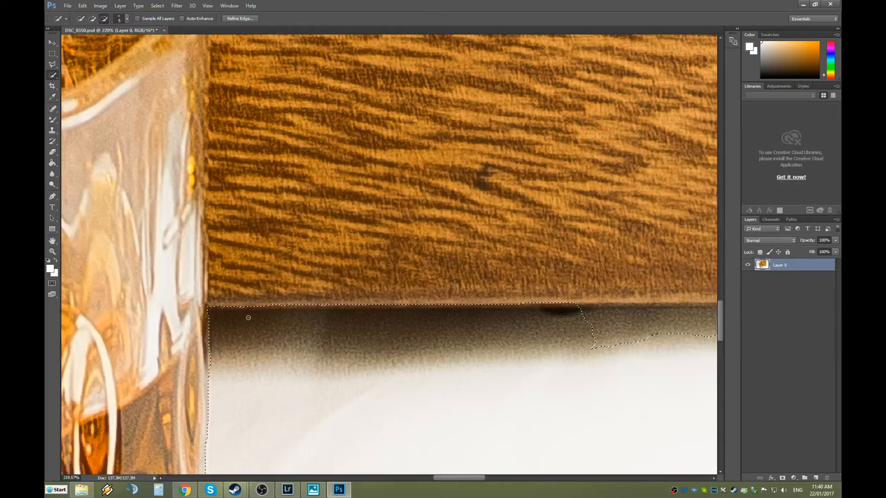
pyautogui.scroll(4, 231, 312)
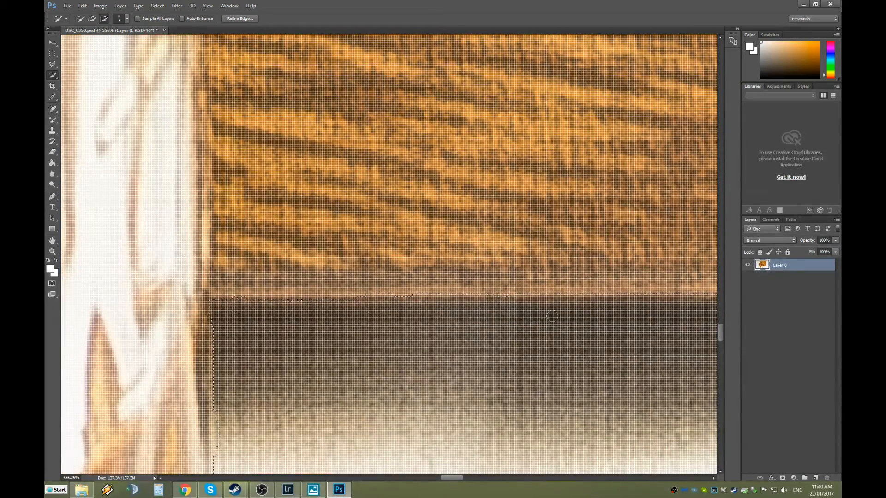
pyautogui.scroll(-8, 552, 316)
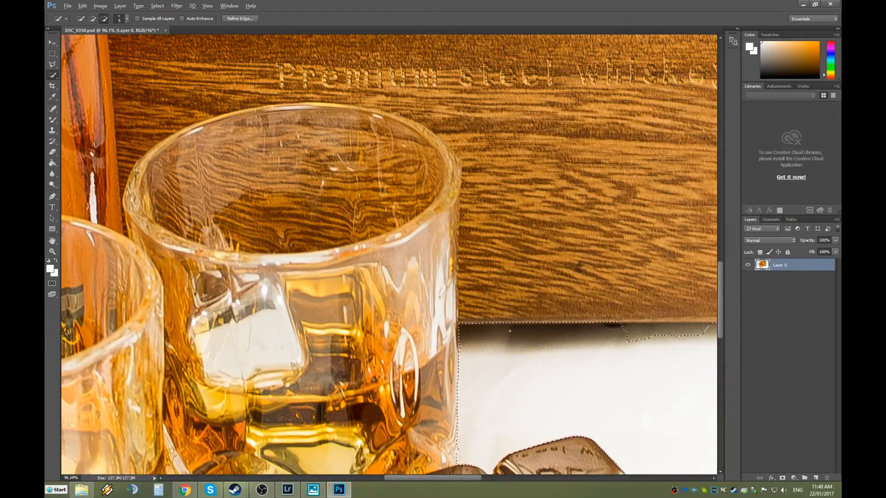
pyautogui.scroll(6, 485, 333)
pyautogui.scroll(2, 428, 326)
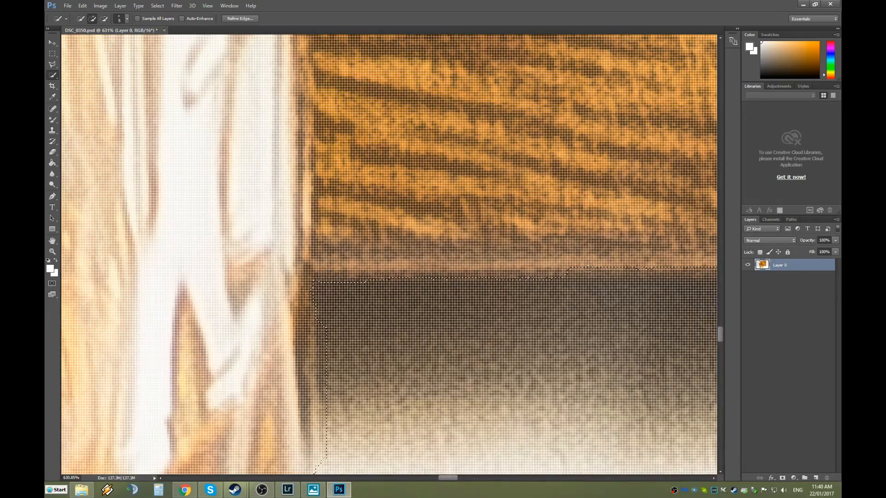
pyautogui.moveTo(333, 314); pyautogui.dragTo(331, 438)
pyautogui.moveTo(448, 480); pyautogui.dragTo(467, 479)
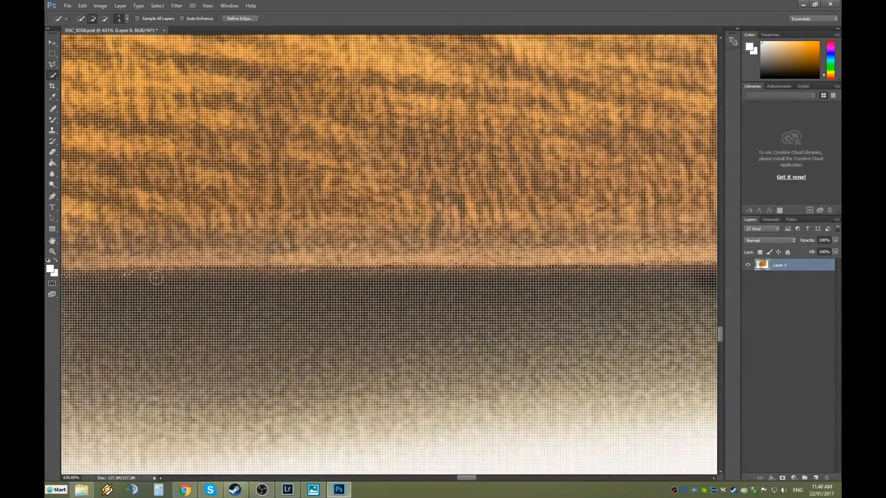
pyautogui.moveTo(214, 272); pyautogui.dragTo(355, 277)
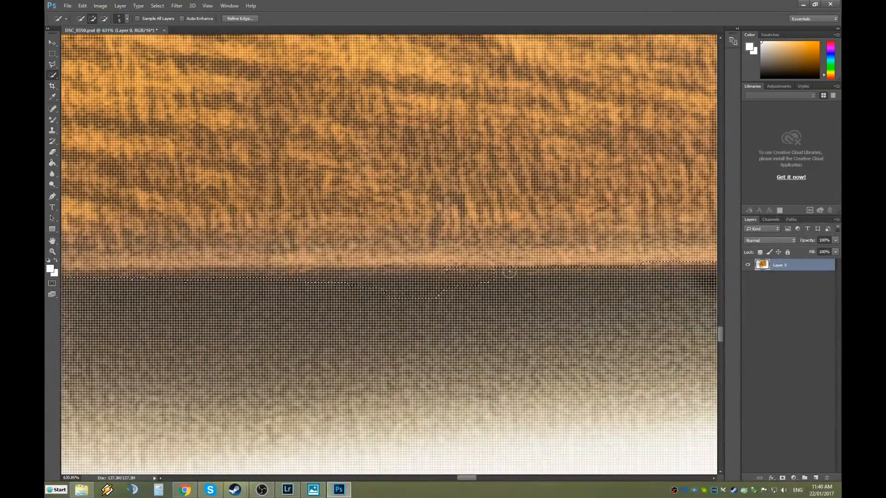
pyautogui.moveTo(634, 266)
pyautogui.mouseDown()
pyautogui.moveTo(579, 291)
pyautogui.moveTo(325, 298)
pyautogui.mouseUp()
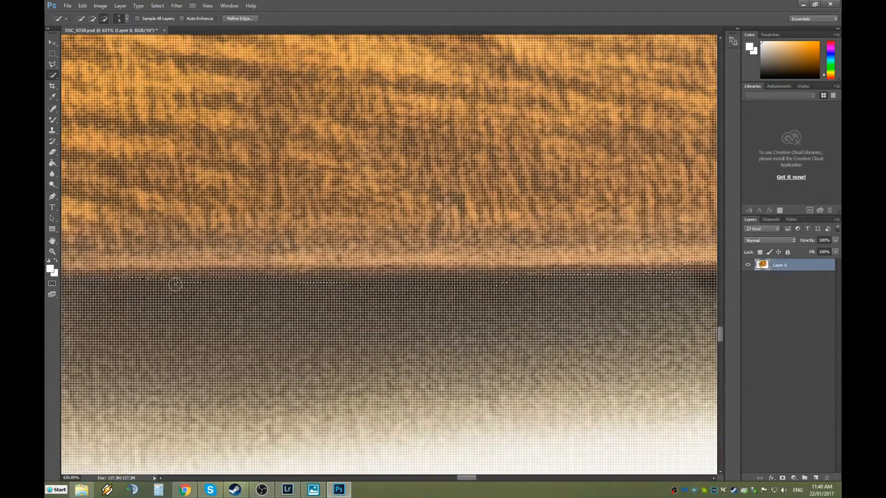
pyautogui.moveTo(410, 292)
pyautogui.mouseDown()
pyautogui.moveTo(474, 292)
pyautogui.moveTo(402, 280)
pyautogui.mouseUp()
pyautogui.moveTo(466, 477); pyautogui.dragTo(480, 476)
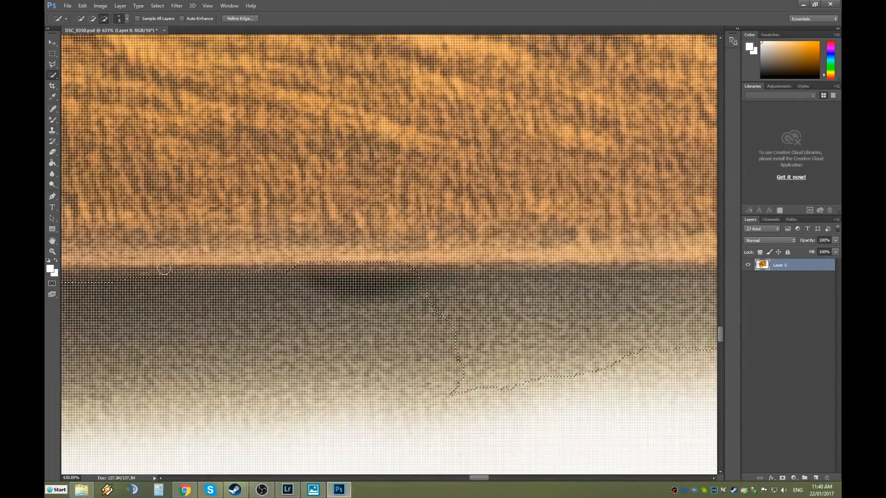
# Subtract the shadow bulge under the box, undoing the stroke that missed the lower edge.
pyautogui.scroll(-3, 477, 265)
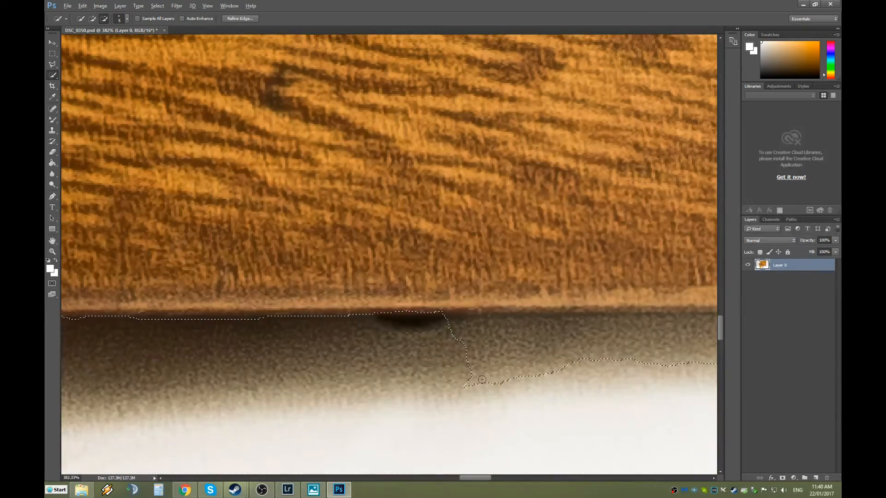
pyautogui.scroll(-4, 482, 380)
pyautogui.click(616, 358)
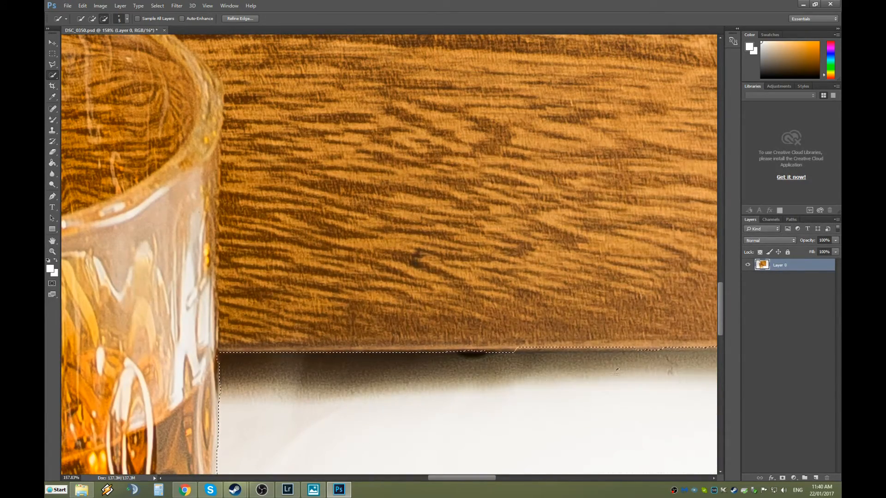
pyautogui.moveTo(480, 477); pyautogui.dragTo(494, 476)
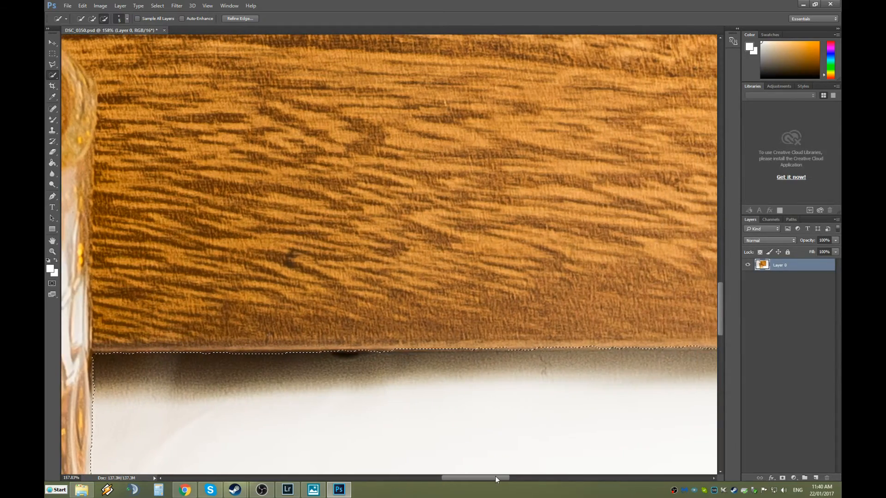
pyautogui.scroll(5, 441, 386)
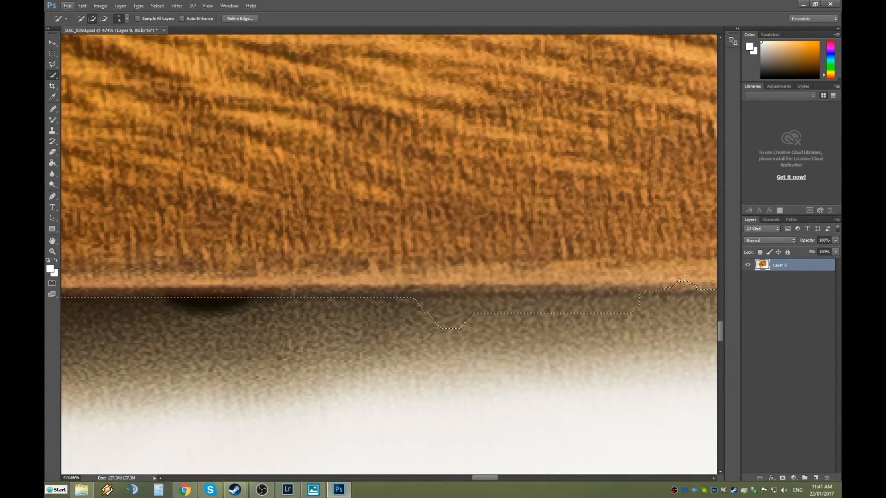
pyautogui.moveTo(687, 297)
pyautogui.mouseDown()
pyautogui.moveTo(653, 316)
pyautogui.moveTo(619, 307)
pyautogui.mouseUp()
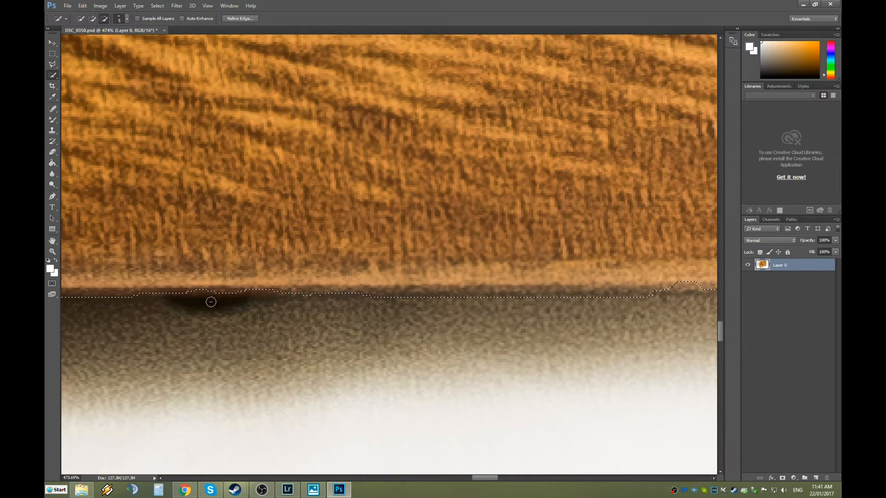
pyautogui.hotkey('ctrl', 'alt', 'z')
pyautogui.moveTo(480, 477); pyautogui.dragTo(489, 477)
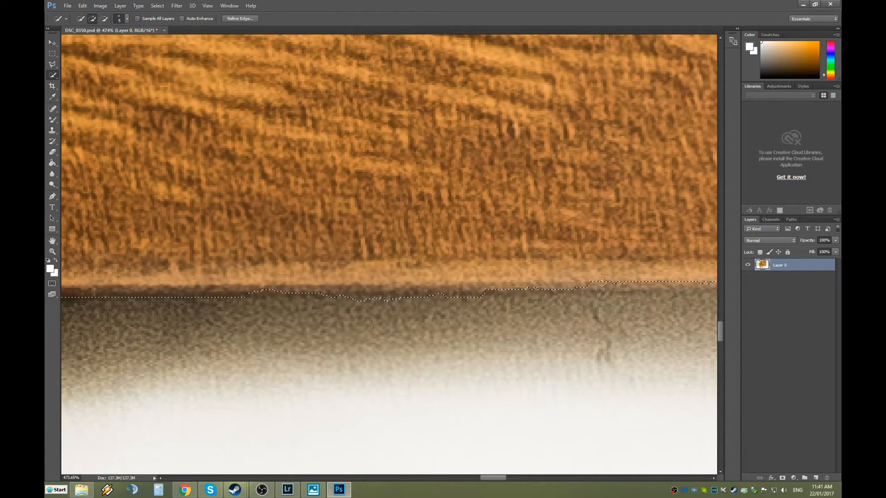
pyautogui.press('alt')
pyautogui.moveTo(498, 477)
pyautogui.mouseDown()
pyautogui.moveTo(522, 477)
pyautogui.moveTo(513, 477)
pyautogui.mouseUp()
pyautogui.scroll(-10, 494, 386)
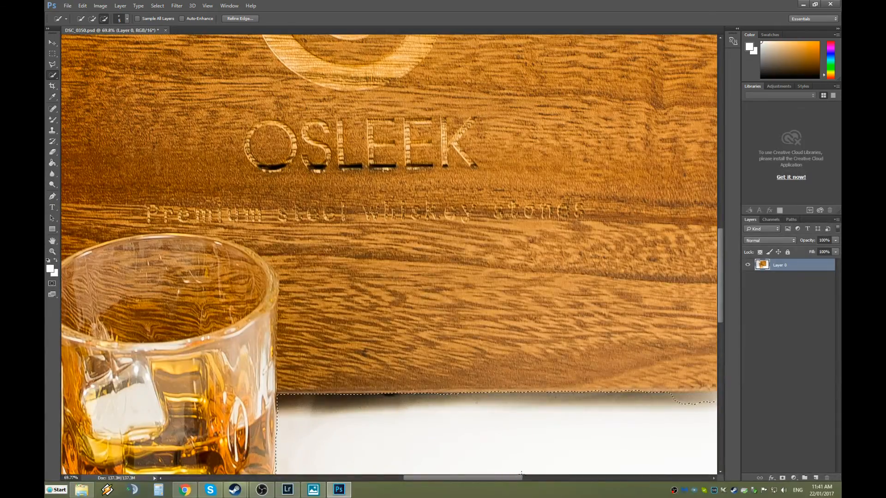
pyautogui.moveTo(503, 484); pyautogui.dragTo(517, 483)
# Subtract the stray island below the box and reshape the right end of its bottom edge.
pyautogui.scroll(4, 535, 433)
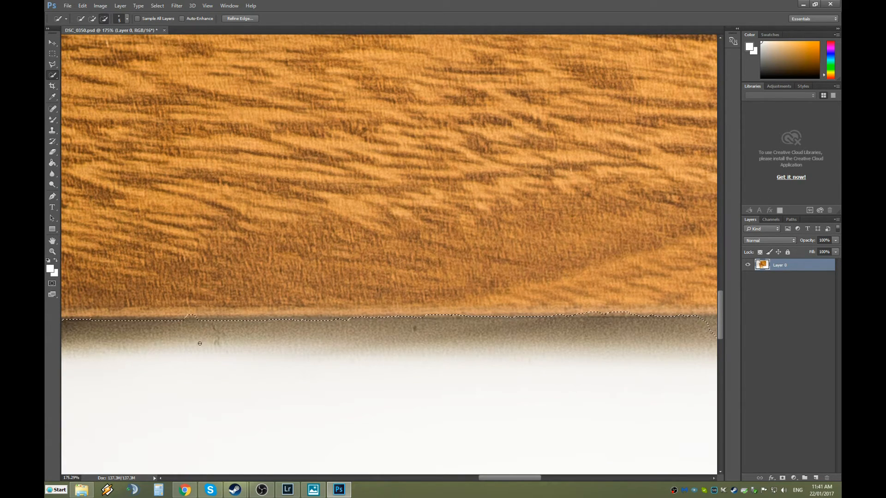
pyautogui.moveTo(476, 476); pyautogui.dragTo(512, 479)
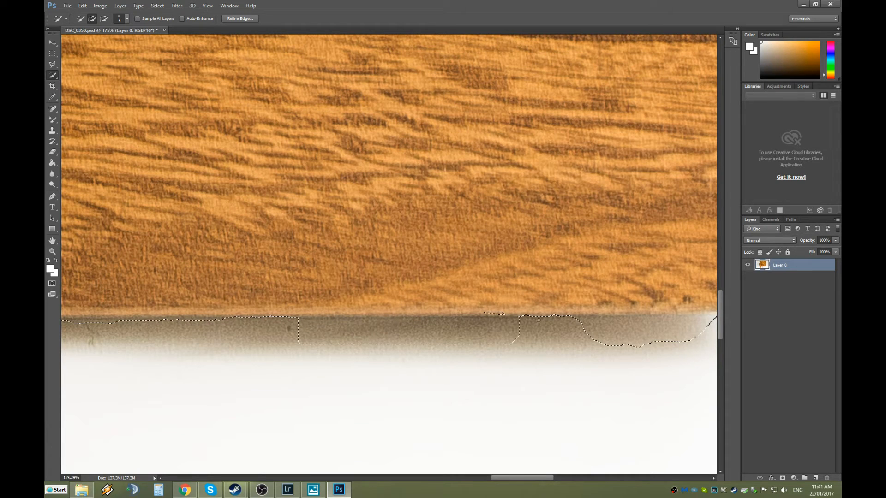
pyautogui.moveTo(592, 313); pyautogui.dragTo(515, 312)
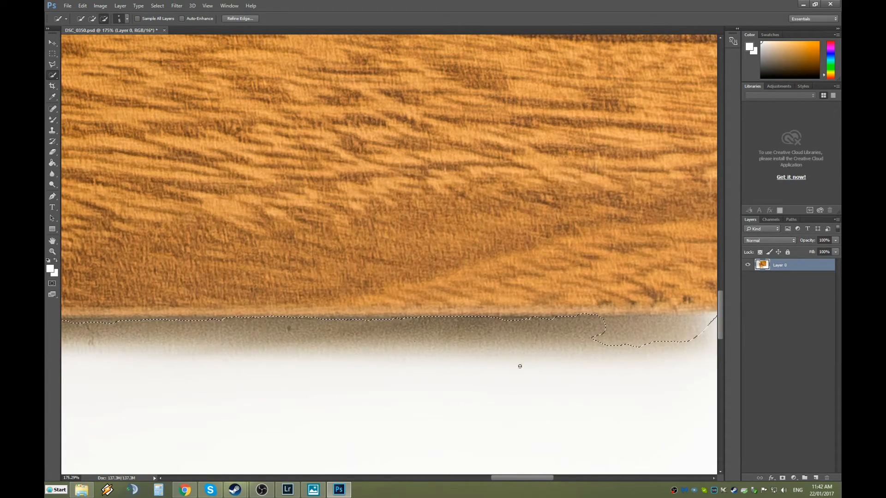
pyautogui.moveTo(649, 321); pyautogui.dragTo(697, 318)
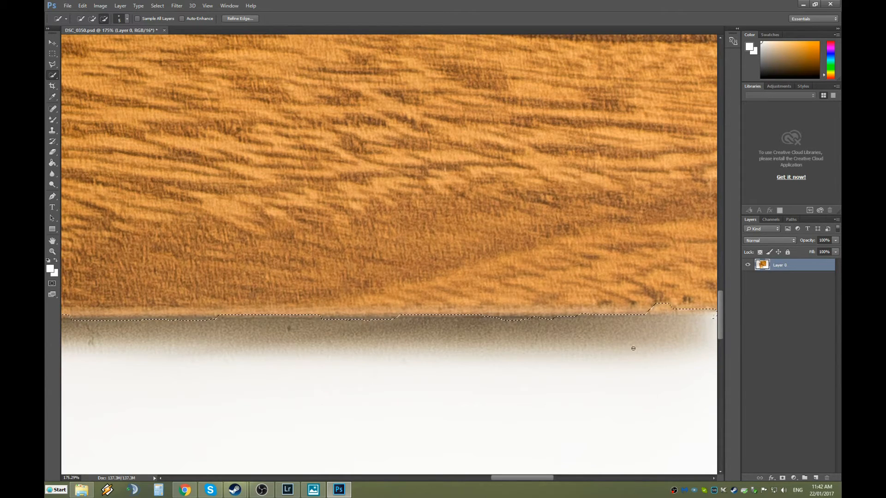
# Trim the selection tight to the box's bottom edge, removing the dip near the lower-right corner.
pyautogui.moveTo(534, 476); pyautogui.dragTo(551, 475)
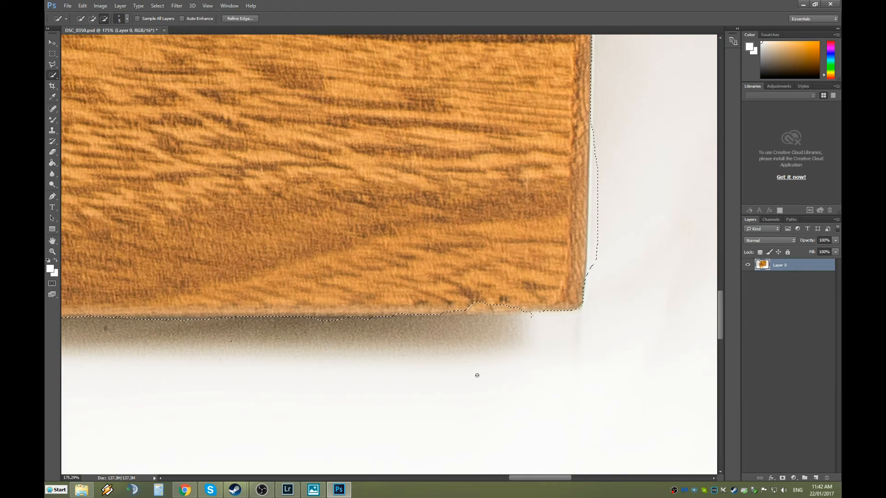
pyautogui.moveTo(442, 312); pyautogui.dragTo(476, 313)
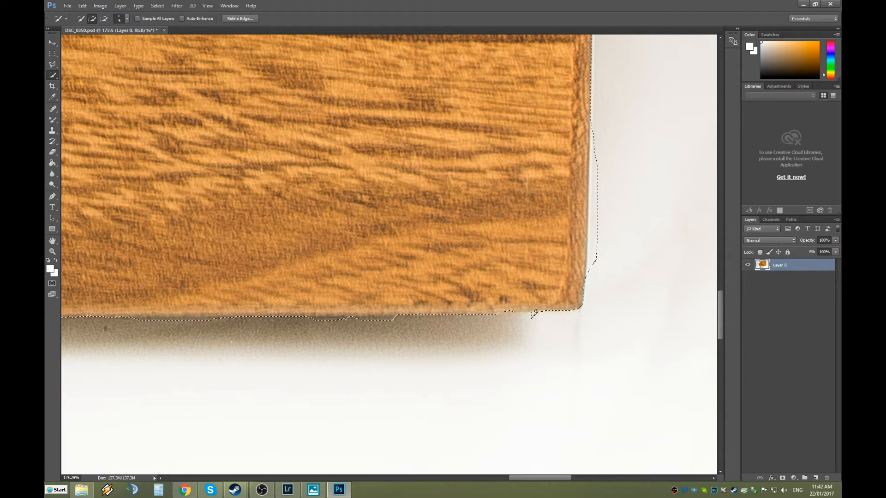
pyautogui.press('alt')
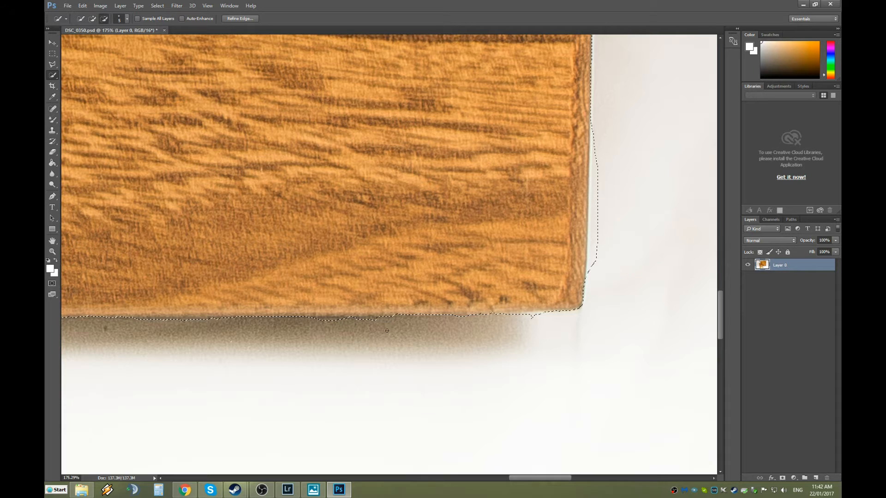
pyautogui.moveTo(323, 322); pyautogui.dragTo(380, 323)
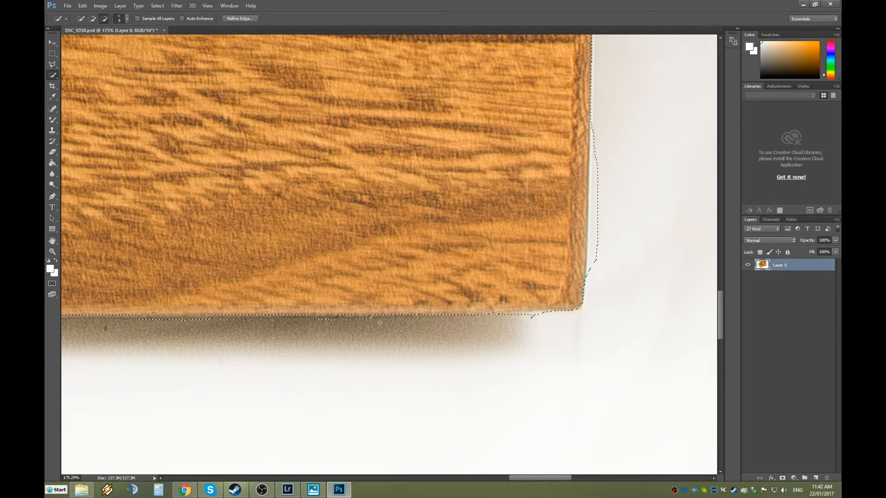
pyautogui.moveTo(524, 320); pyautogui.dragTo(546, 317)
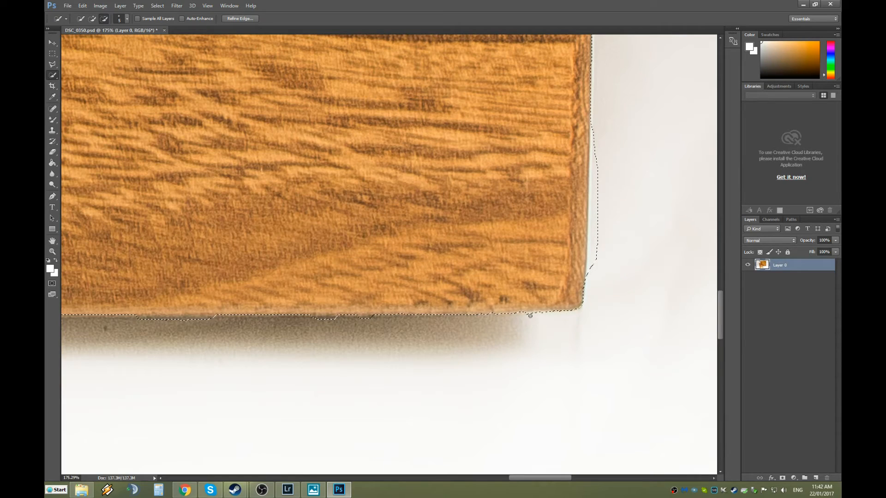
# Reshape the selection around the box's lower-right corner and fill the notch along the bottom edge.
pyautogui.scroll(10, 612, 333)
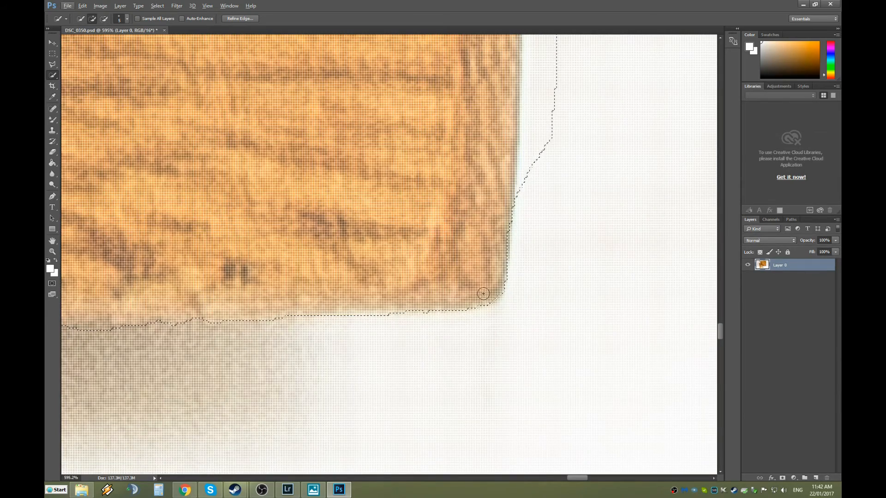
pyautogui.moveTo(483, 294)
pyautogui.mouseDown()
pyautogui.moveTo(496, 291)
pyautogui.moveTo(517, 203)
pyautogui.mouseUp()
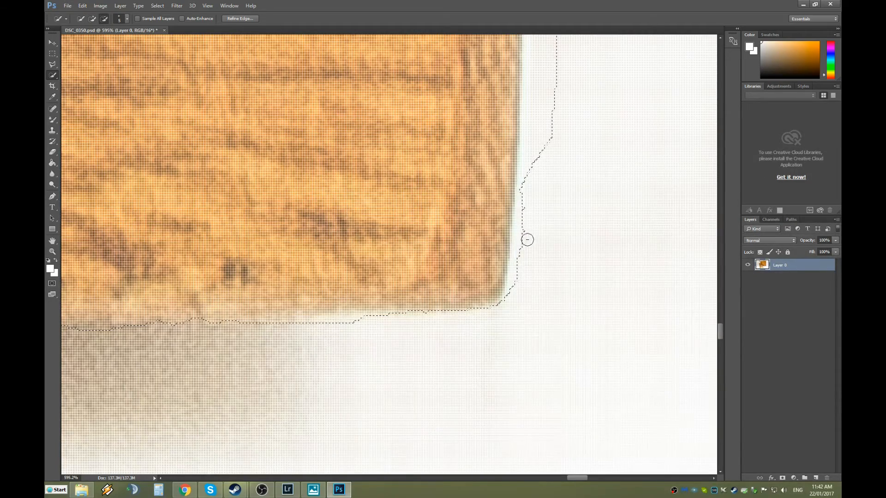
pyautogui.moveTo(520, 282); pyautogui.dragTo(534, 91)
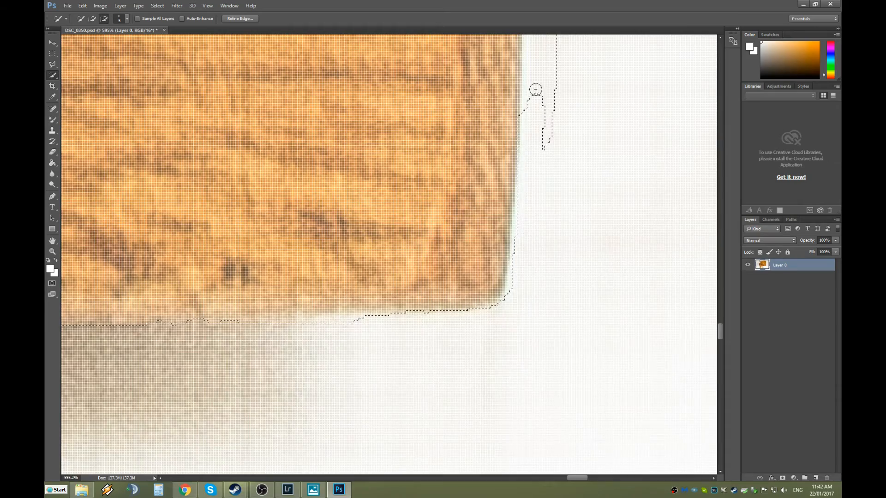
pyautogui.scroll(-5, 588, 155)
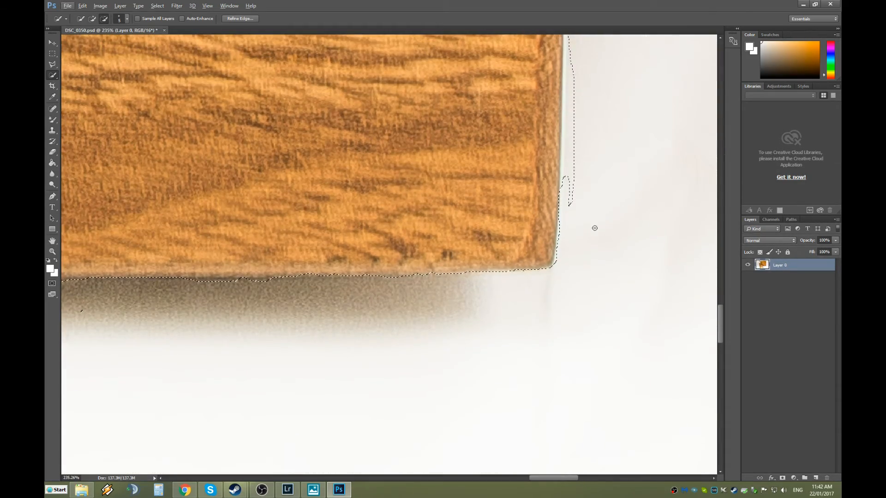
pyautogui.scroll(1, 611, 228)
pyautogui.scroll(4, 199, 332)
pyautogui.scroll(1, 201, 305)
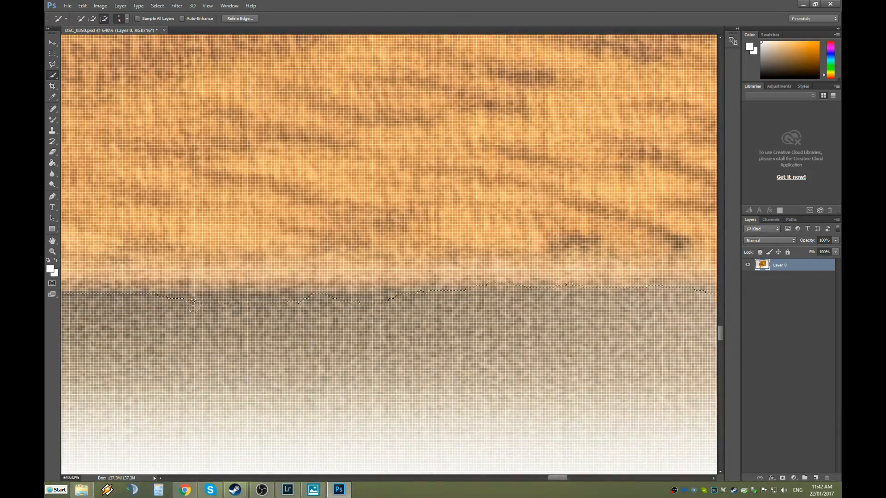
pyautogui.moveTo(392, 308); pyautogui.dragTo(353, 304)
pyautogui.keyDown('alt'); pyautogui.click(284, 298); pyautogui.keyUp('alt')
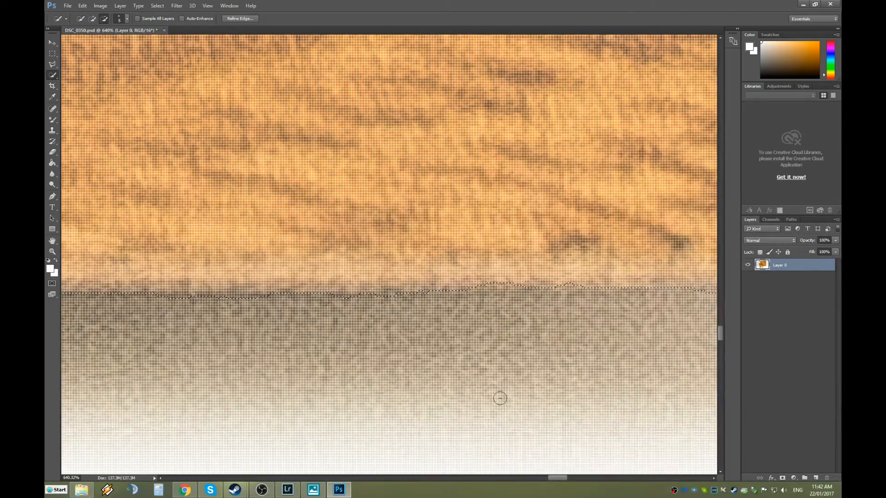
pyautogui.scroll(-5, 492, 416)
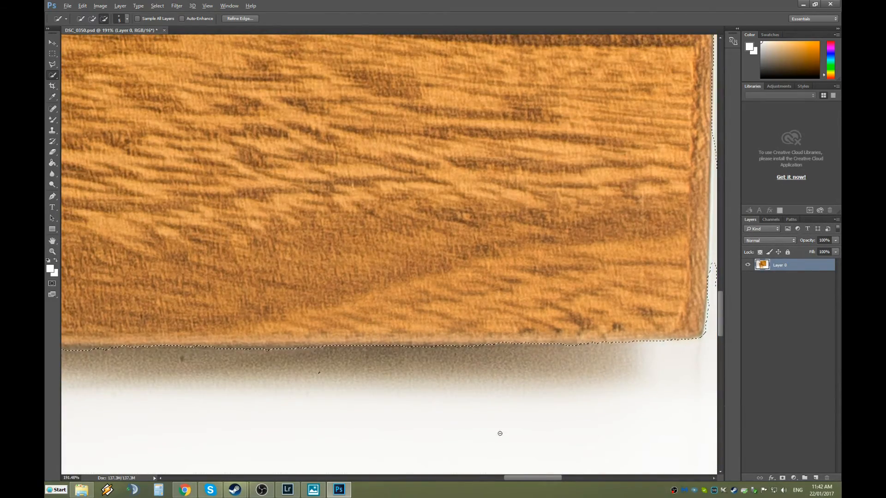
pyautogui.moveTo(516, 478); pyautogui.dragTo(477, 478)
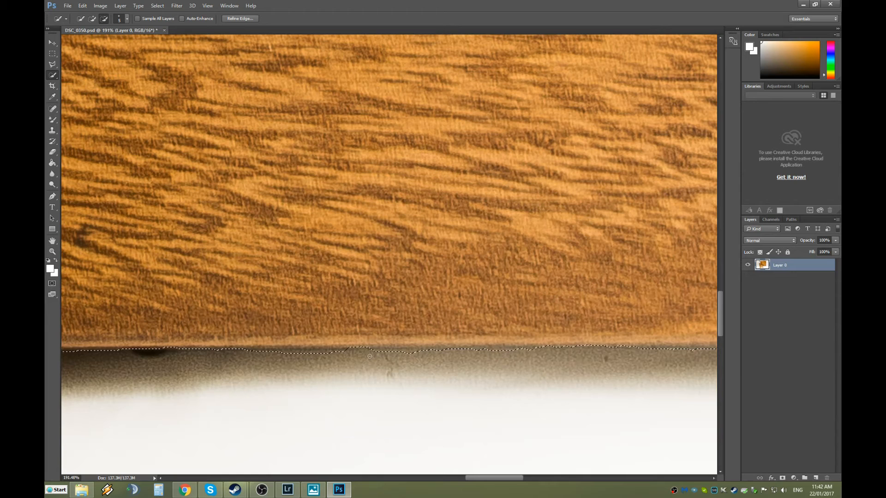
pyautogui.moveTo(356, 350); pyautogui.dragTo(364, 347)
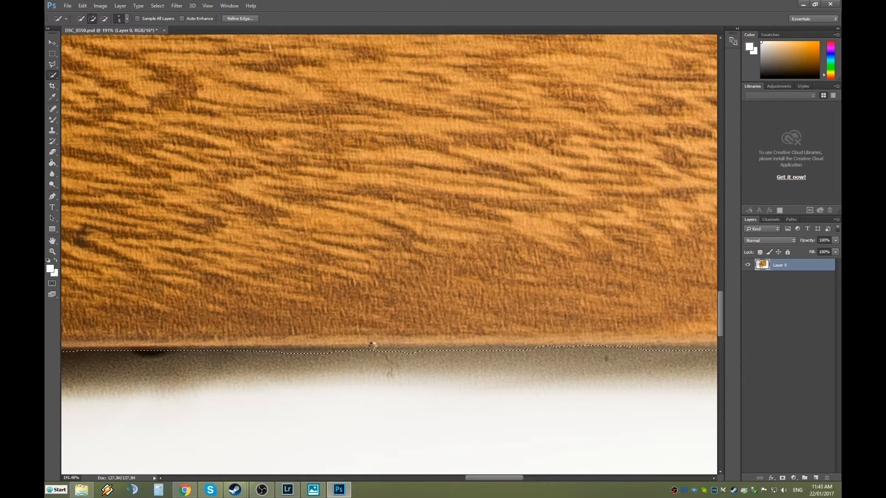
pyautogui.moveTo(483, 477); pyautogui.dragTo(541, 481)
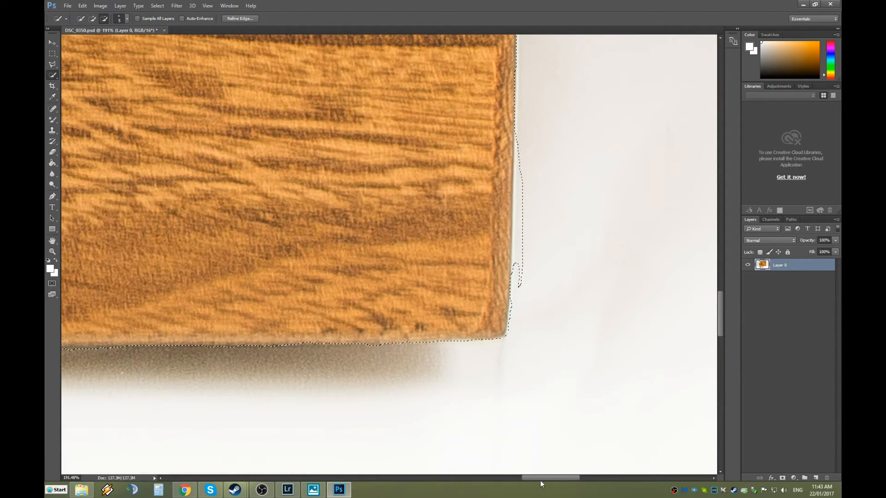
# Expand the selection along the box's bottom edge, then trim the strip below to hug the wood.
pyautogui.scroll(4, 295, 338)
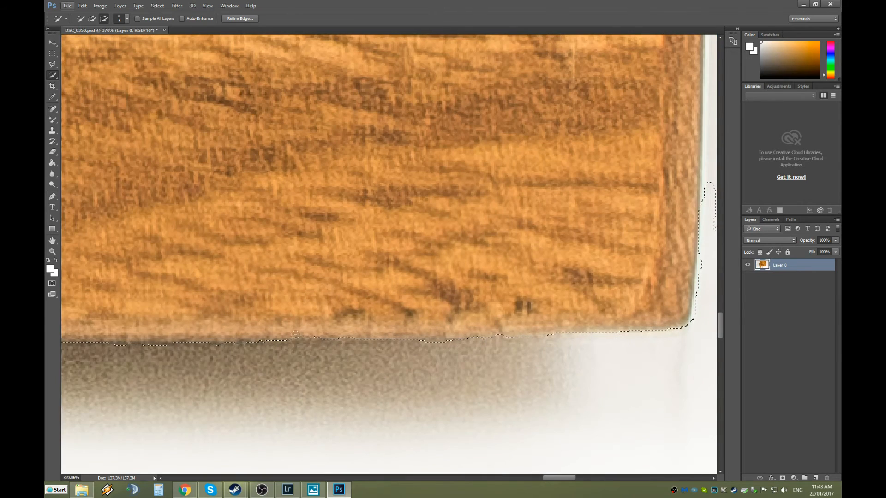
pyautogui.click(304, 335)
pyautogui.press('alt')
pyautogui.moveTo(552, 477); pyautogui.dragTo(565, 483)
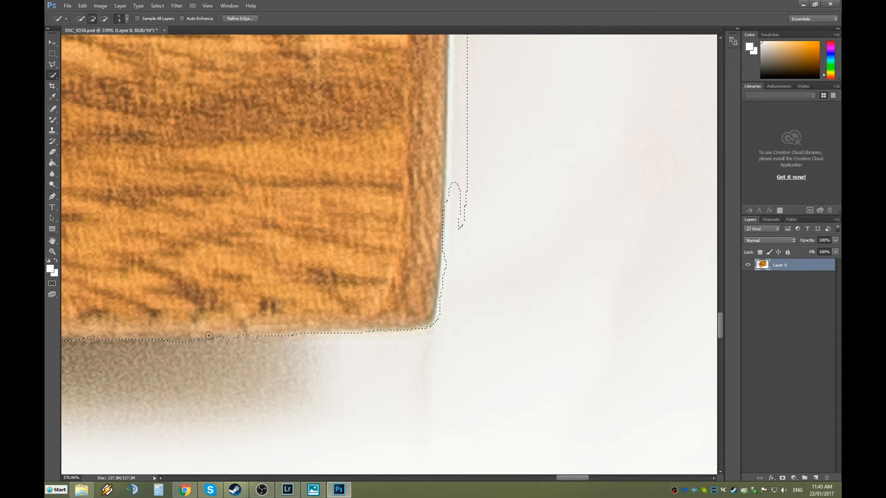
pyautogui.press('alt')
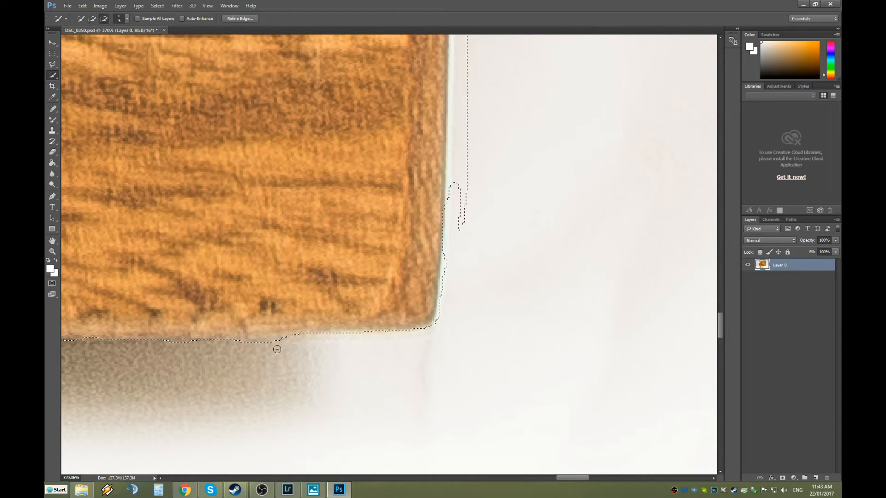
pyautogui.moveTo(279, 340); pyautogui.dragTo(250, 342)
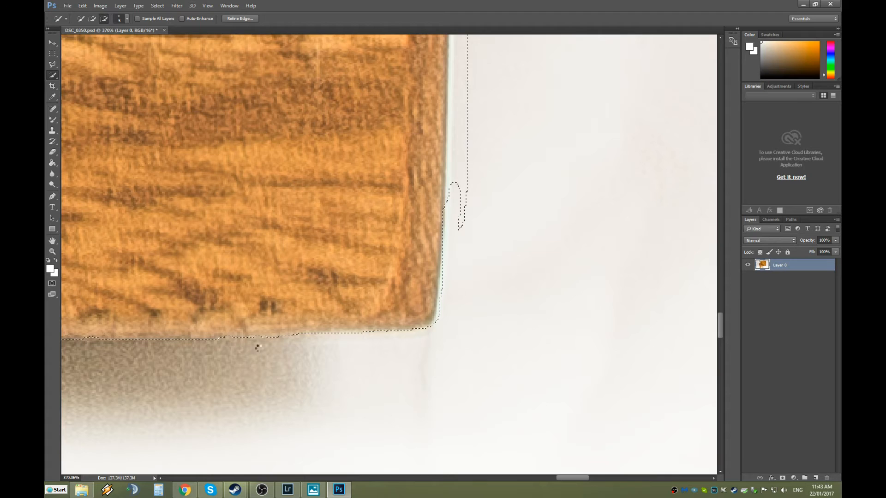
# Subtract the white backdrop strip up the lower part of the box's right edge.
pyautogui.scroll(2, 433, 314)
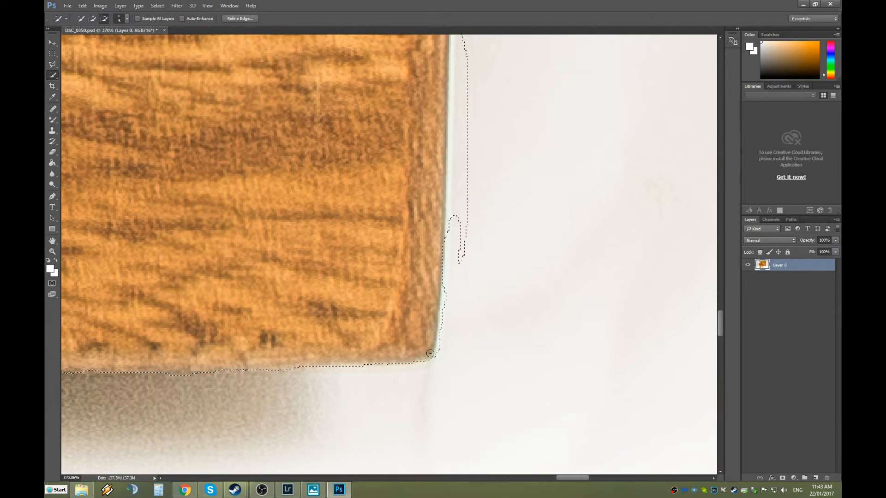
pyautogui.scroll(3, 595, 342)
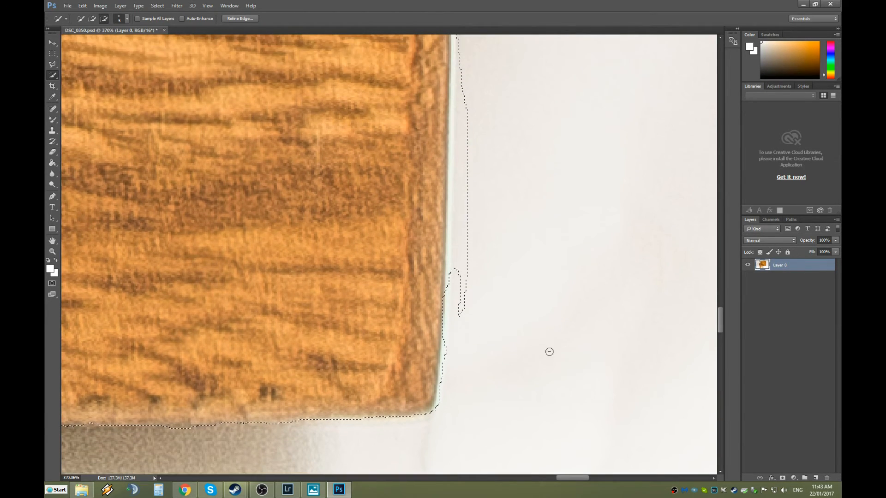
pyautogui.scroll(5, 450, 398)
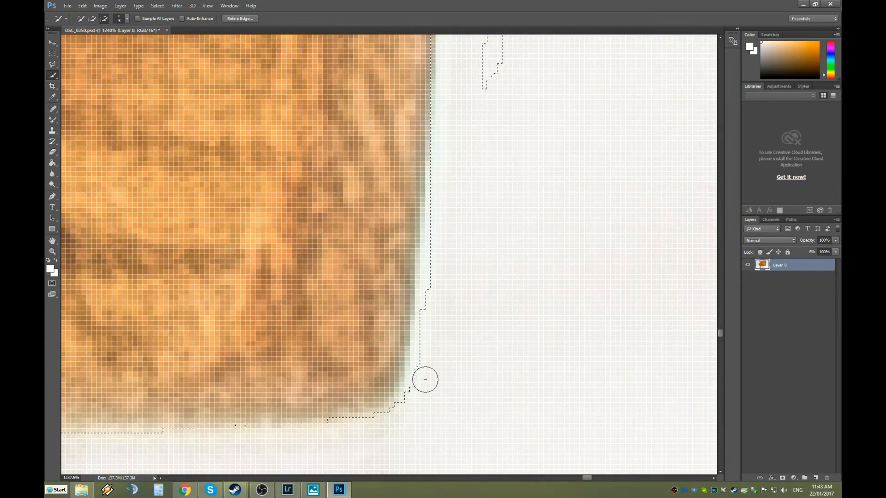
pyautogui.moveTo(429, 344); pyautogui.dragTo(434, 296)
pyautogui.moveTo(440, 249); pyautogui.dragTo(445, 162)
pyautogui.scroll(-1, 459, 243)
pyautogui.scroll(-5, 461, 249)
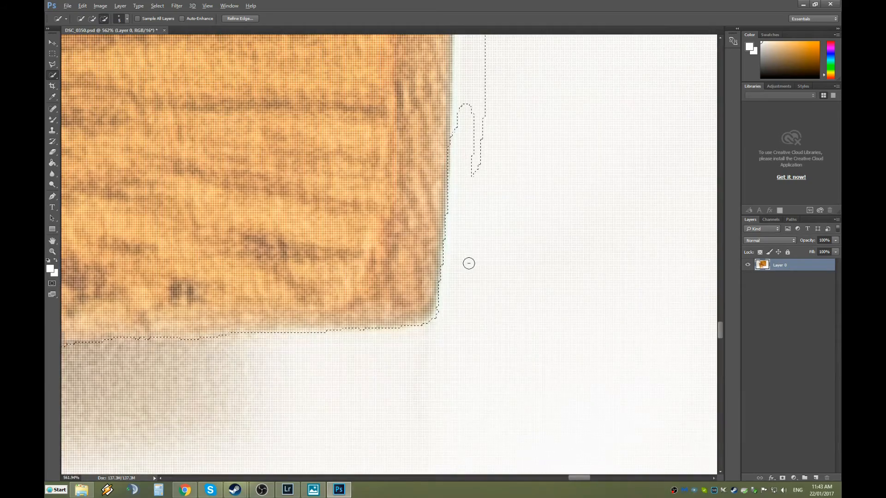
pyautogui.scroll(-4, 507, 240)
pyautogui.scroll(3, 556, 230)
pyautogui.scroll(4, 554, 256)
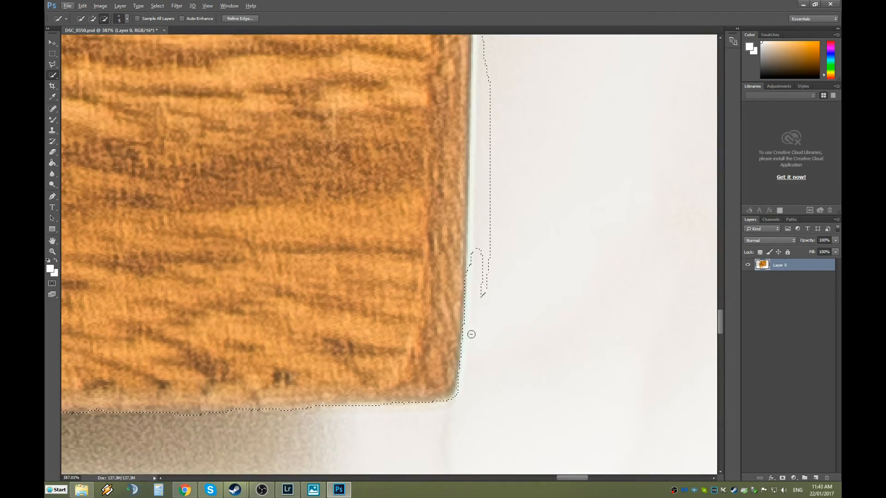
pyautogui.scroll(3, 479, 370)
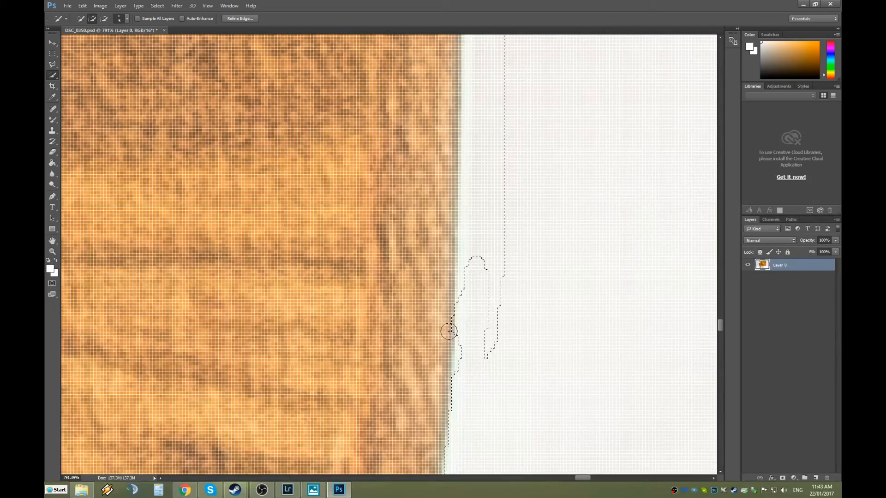
pyautogui.keyDown('alt'); pyautogui.click(467, 367); pyautogui.keyUp('alt')
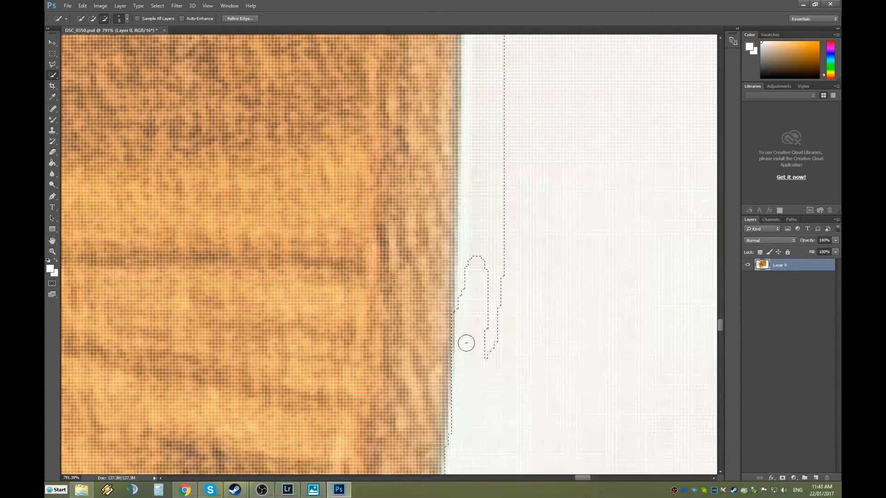
pyautogui.moveTo(489, 208)
pyautogui.mouseDown()
pyautogui.moveTo(503, 317)
pyautogui.moveTo(504, 286)
pyautogui.mouseUp()
pyautogui.scroll(5, 531, 286)
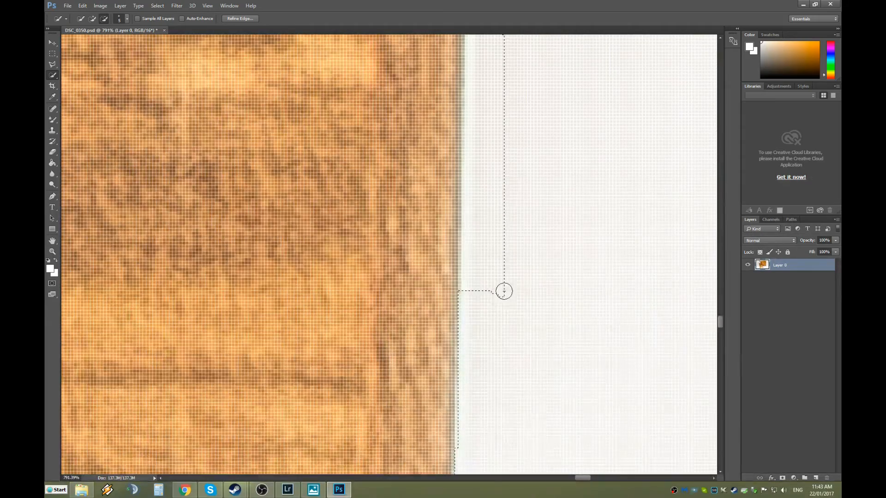
pyautogui.moveTo(491, 326); pyautogui.dragTo(499, 264)
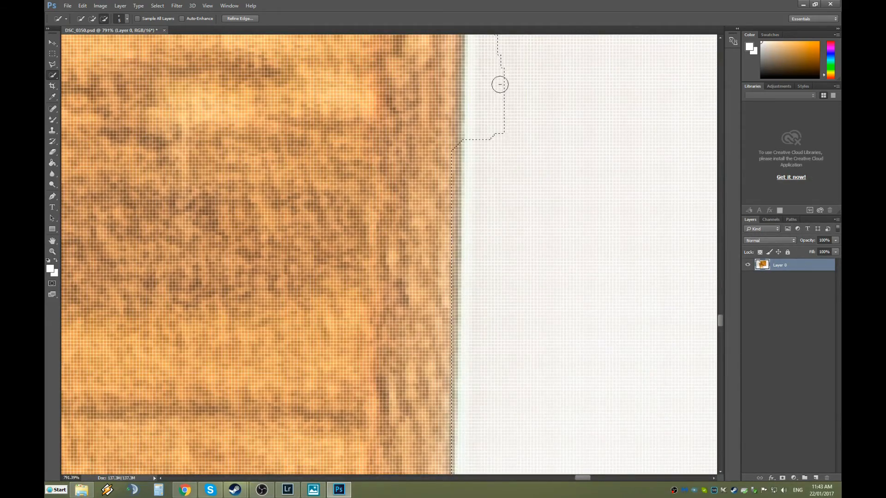
pyautogui.scroll(4, 501, 110)
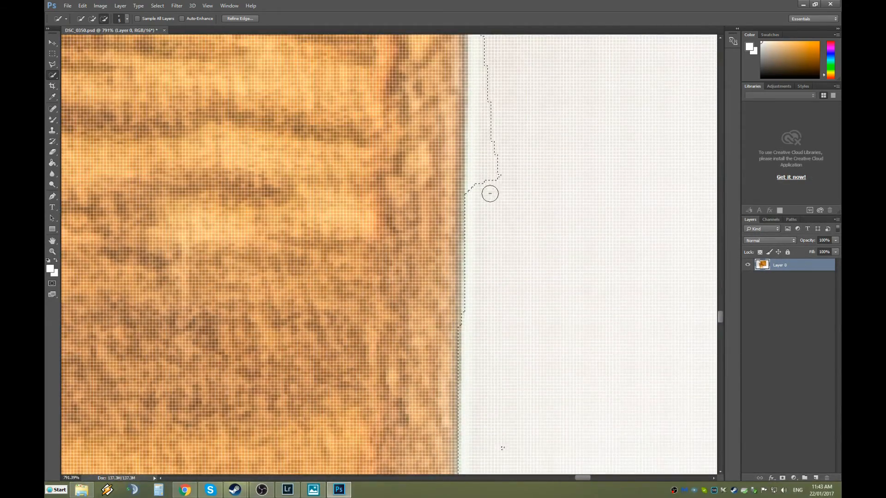
pyautogui.scroll(5, 491, 82)
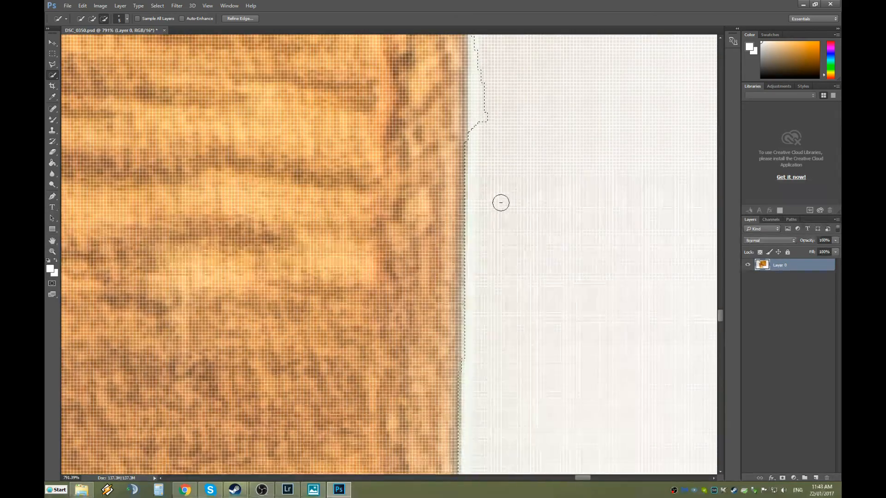
pyautogui.moveTo(481, 258); pyautogui.dragTo(487, 203)
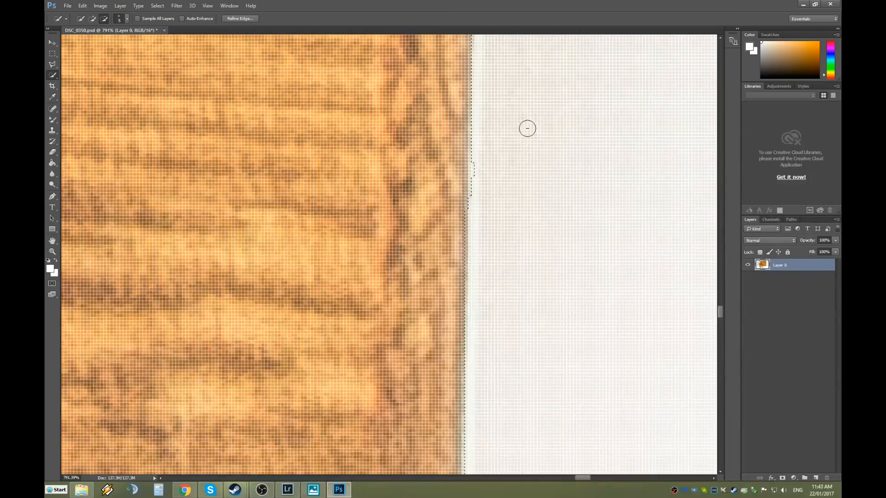
pyautogui.scroll(5, 527, 129)
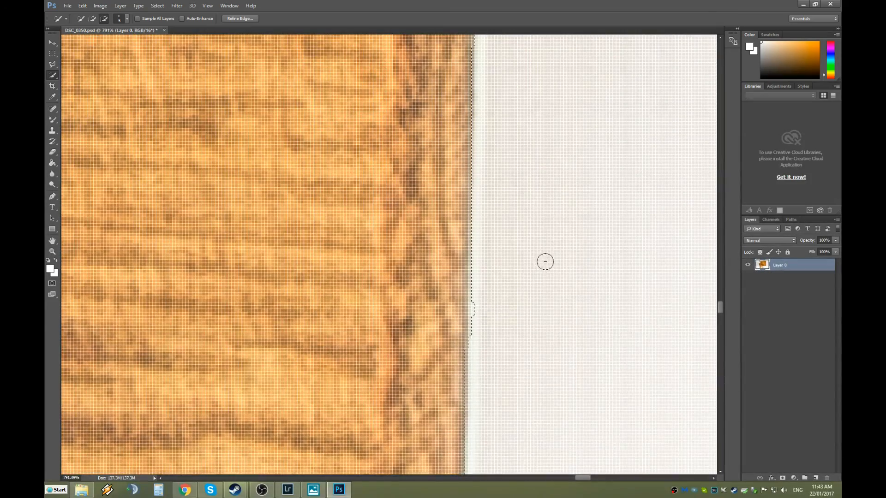
pyautogui.moveTo(502, 318); pyautogui.dragTo(490, 333)
pyautogui.scroll(-6, 498, 338)
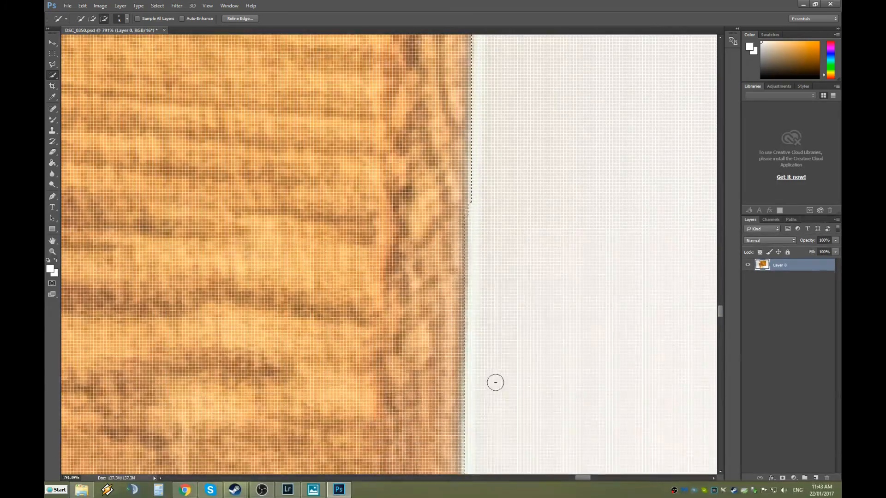
pyautogui.scroll(-6, 499, 403)
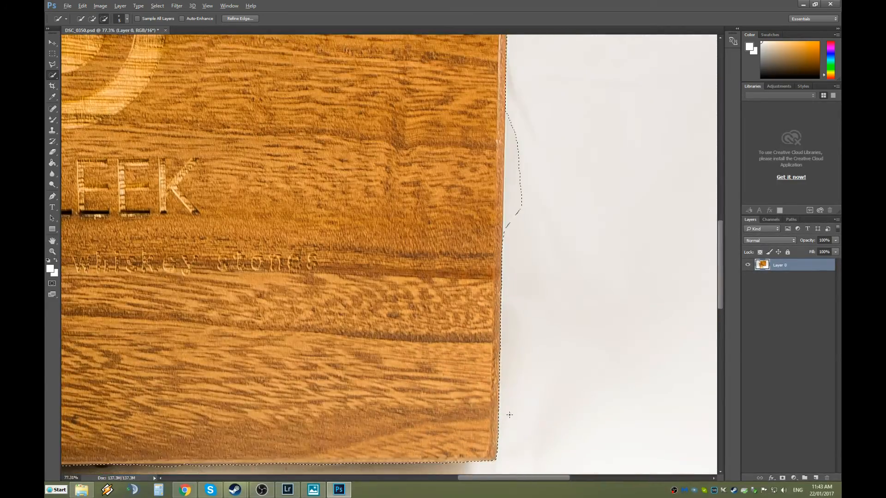
# Subtract the shadow strip beneath the box's bottom edge so the selection ends at the wood.
pyautogui.scroll(-3, 505, 413)
pyautogui.scroll(-3, 364, 442)
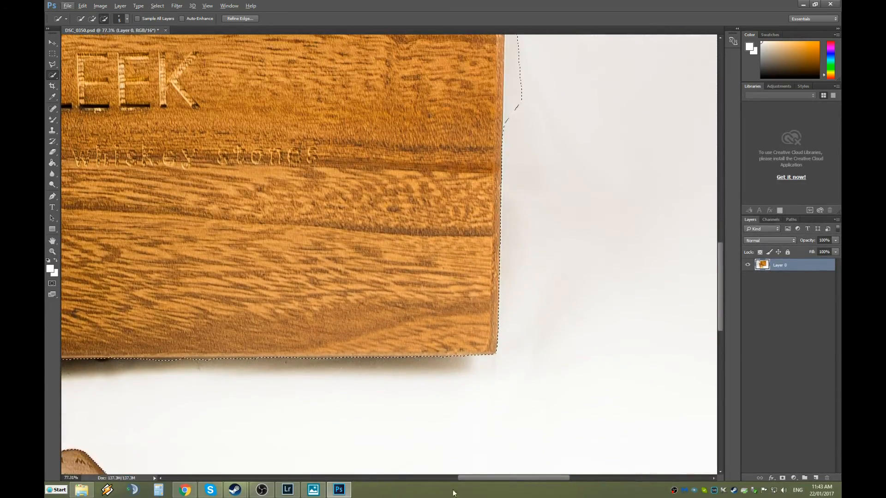
pyautogui.moveTo(482, 478); pyautogui.dragTo(448, 477)
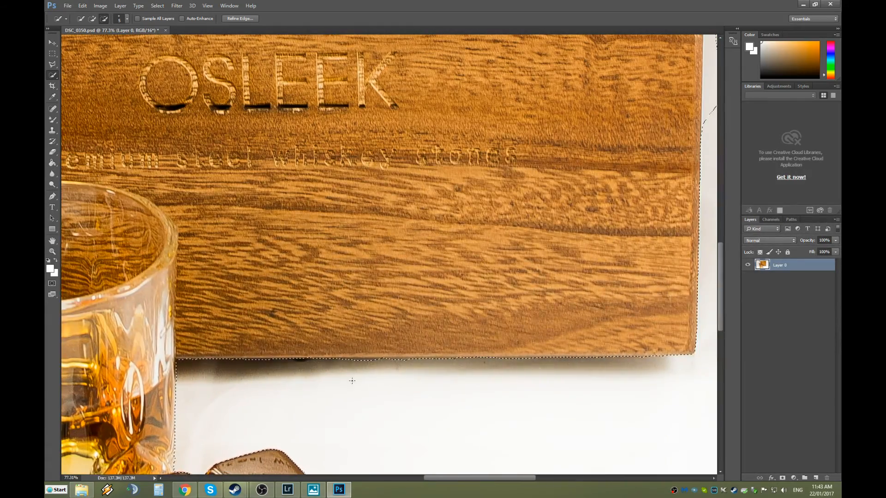
pyautogui.scroll(5, 401, 350)
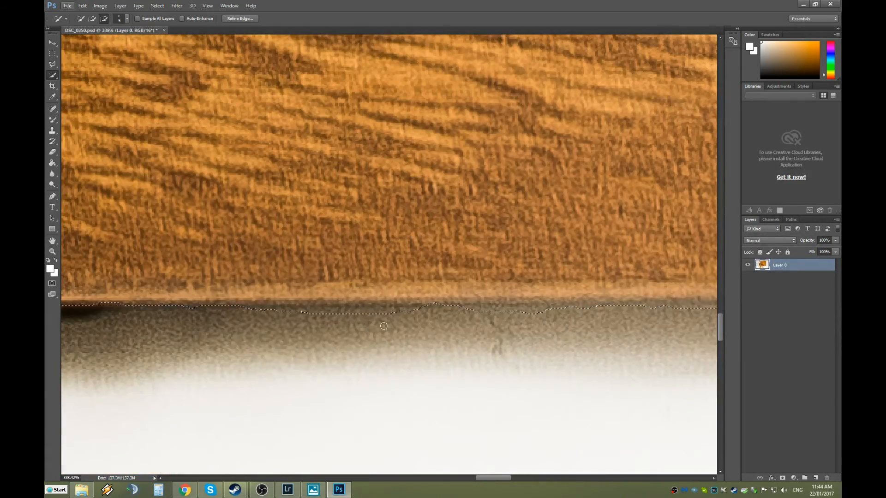
pyautogui.scroll(1, 402, 340)
pyautogui.scroll(3, 401, 340)
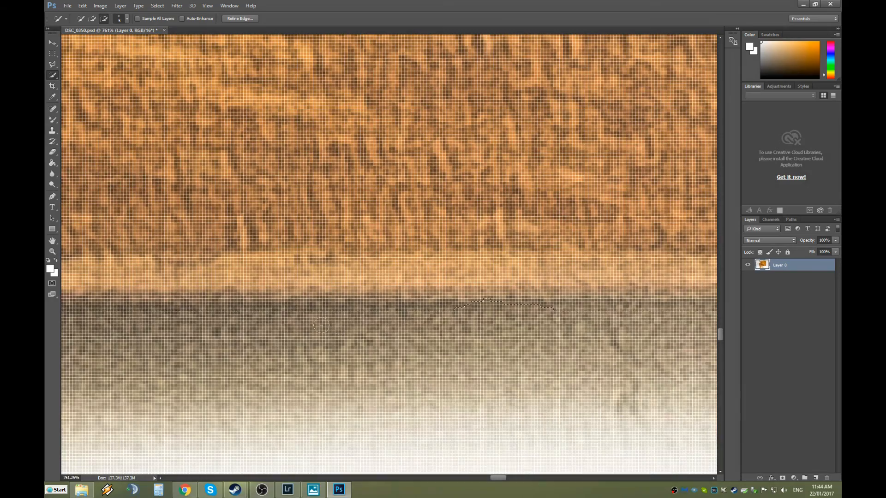
pyautogui.click(237, 317)
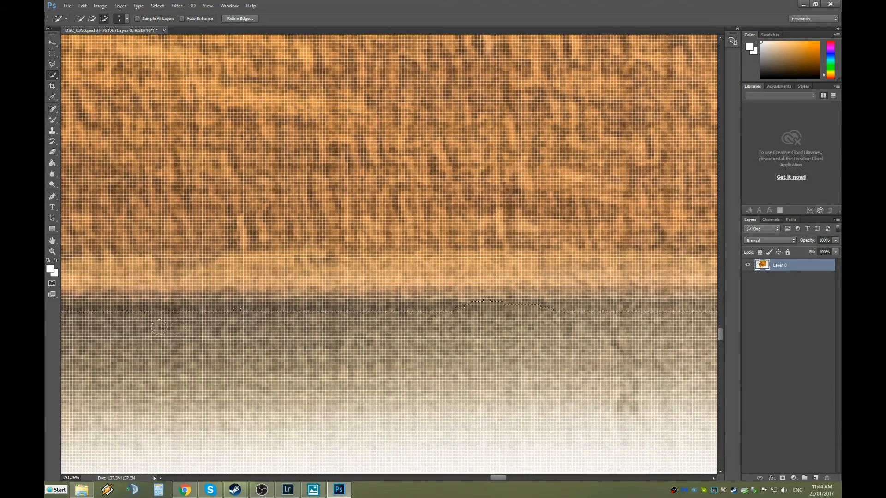
pyautogui.scroll(-2, 396, 358)
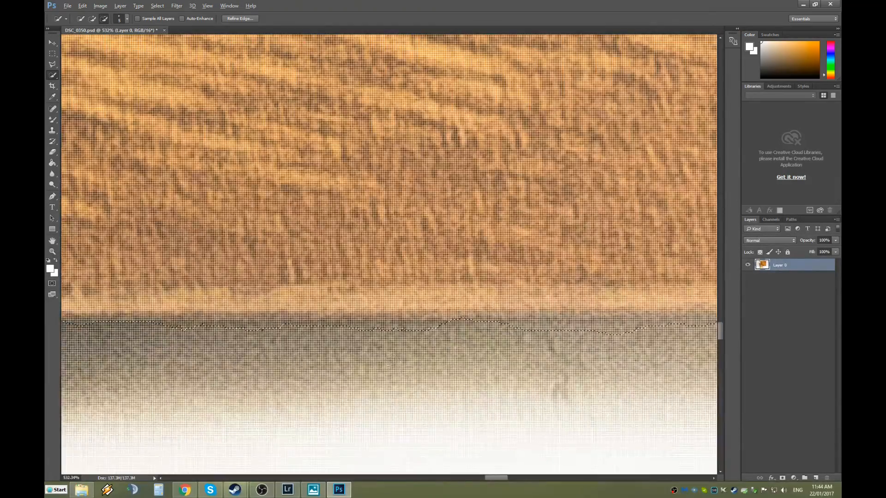
pyautogui.scroll(-4, 466, 367)
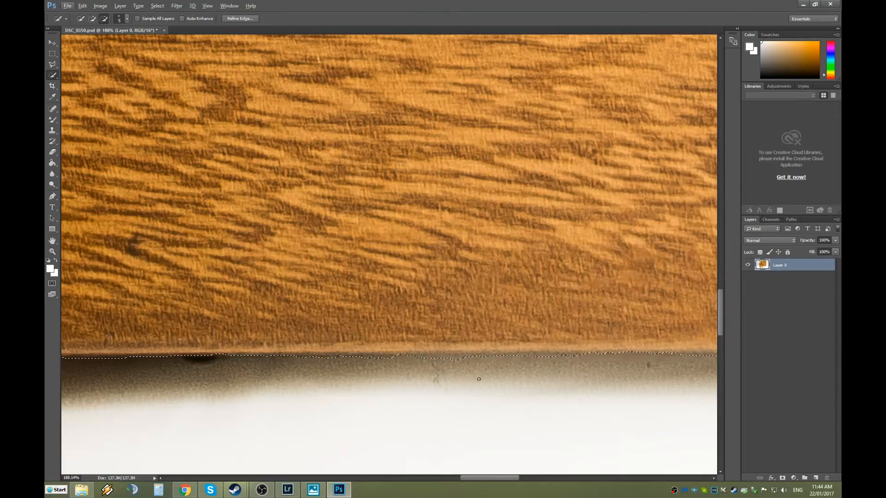
pyautogui.scroll(2, 467, 355)
pyautogui.scroll(4, 466, 355)
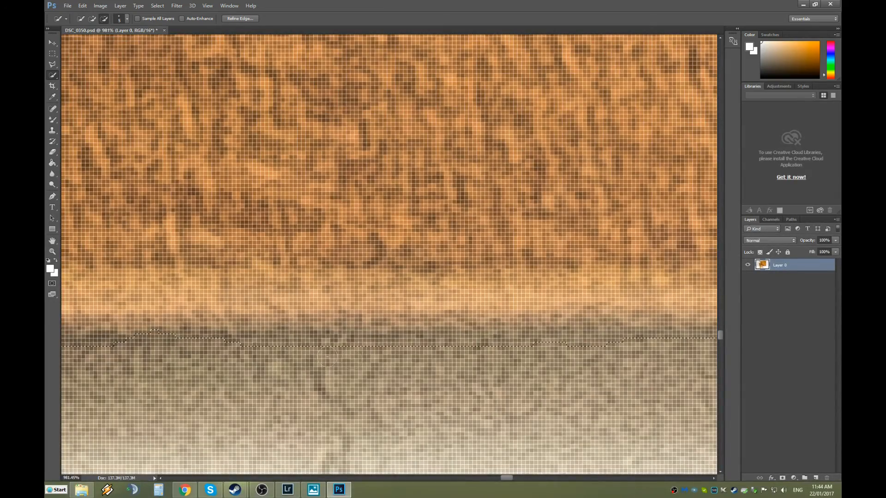
pyautogui.scroll(-6, 318, 383)
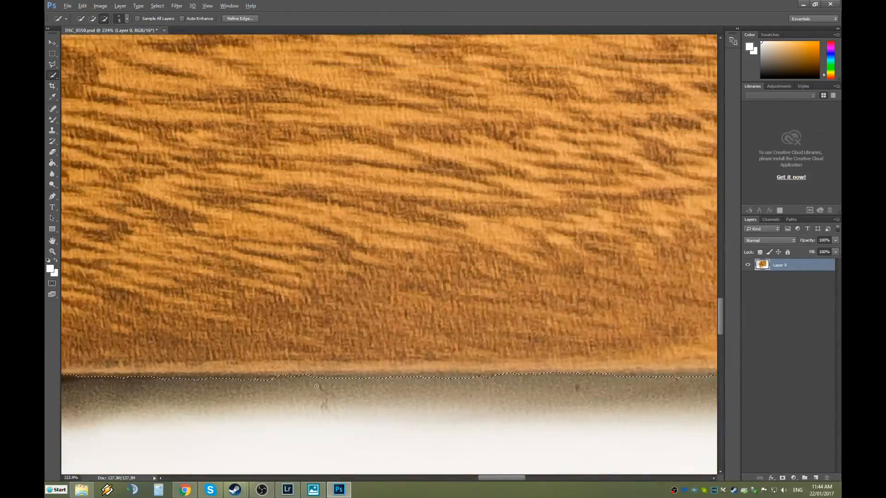
pyautogui.scroll(-3, 313, 406)
pyautogui.scroll(1, 201, 419)
pyautogui.scroll(2, 629, 149)
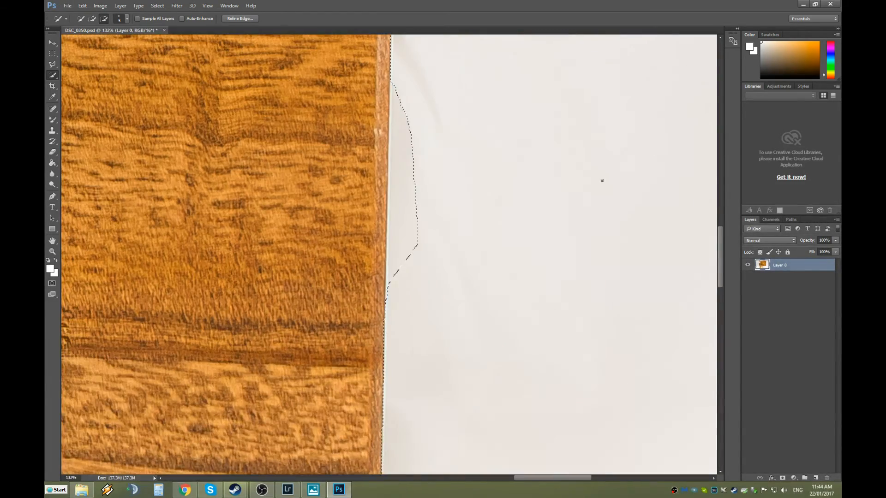
# Zoom to about 850% and Alt-drag to pull the selection edge back onto the box's right side.
pyautogui.scroll(1, 421, 255)
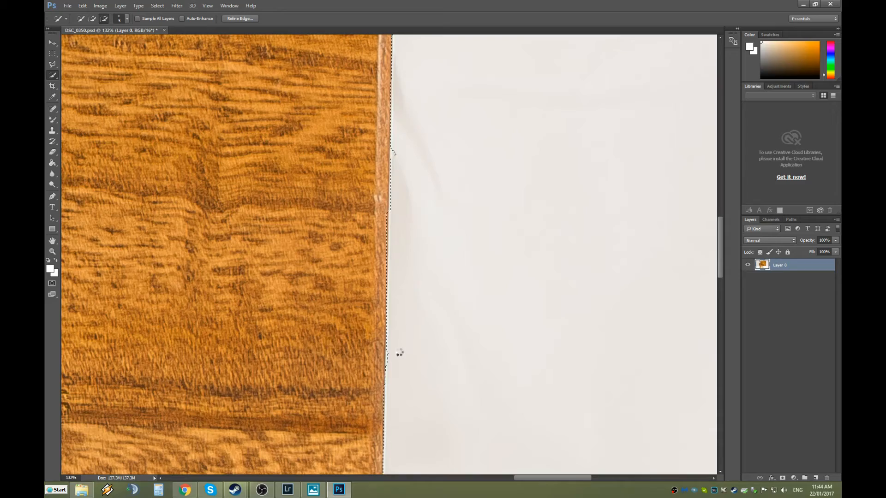
pyautogui.scroll(8, 394, 398)
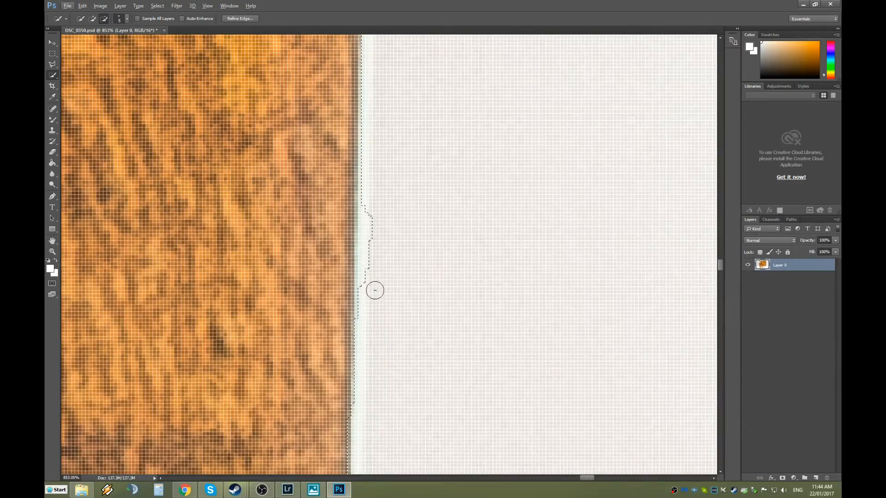
pyautogui.scroll(5, 394, 231)
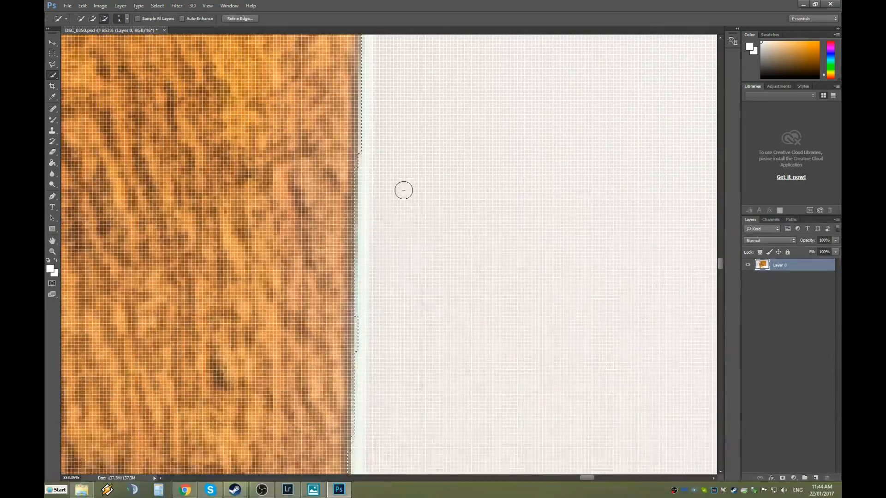
pyautogui.scroll(5, 420, 233)
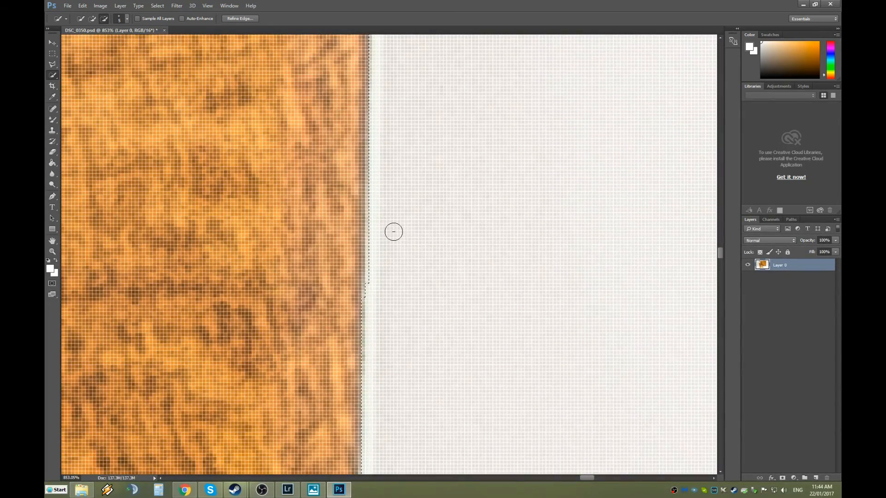
pyautogui.scroll(5, 393, 232)
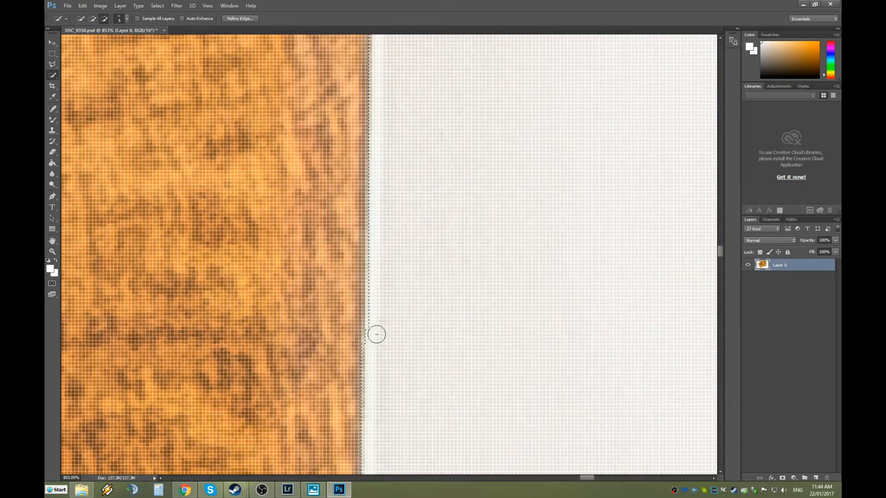
pyautogui.scroll(5, 383, 343)
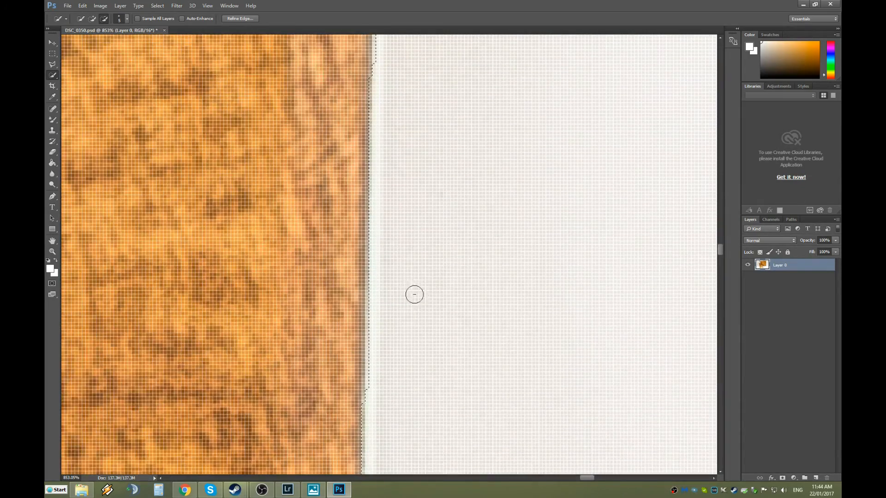
pyautogui.scroll(5, 403, 277)
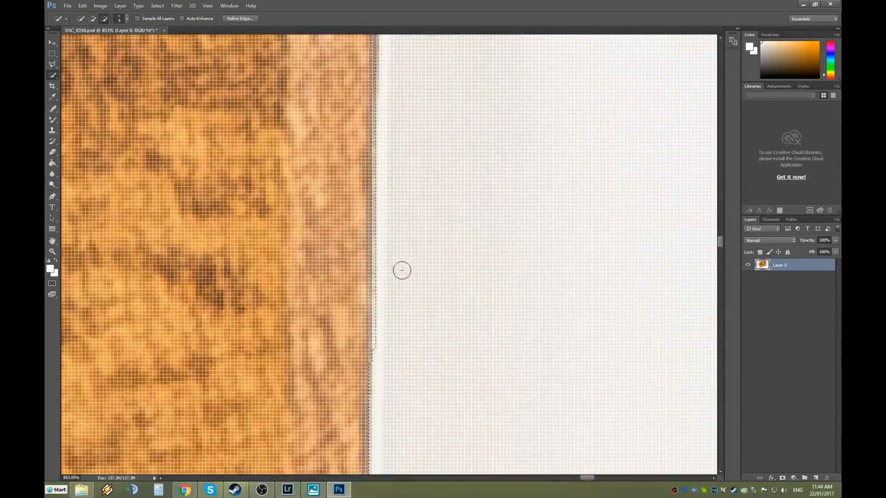
pyautogui.scroll(3, 383, 231)
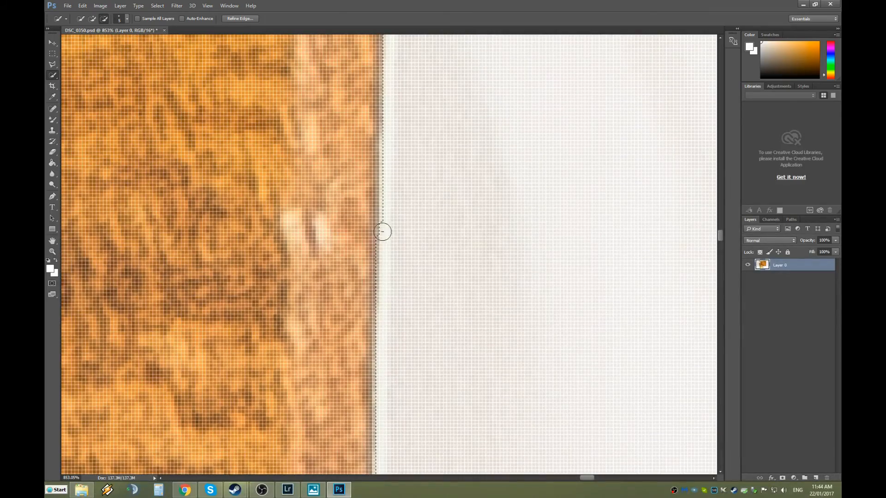
pyautogui.moveTo(388, 230); pyautogui.dragTo(389, 207)
# Subtract the remaining white backdrop so the selection runs straight up the box edge to the lid.
pyautogui.scroll(3, 417, 214)
pyautogui.scroll(10, 433, 212)
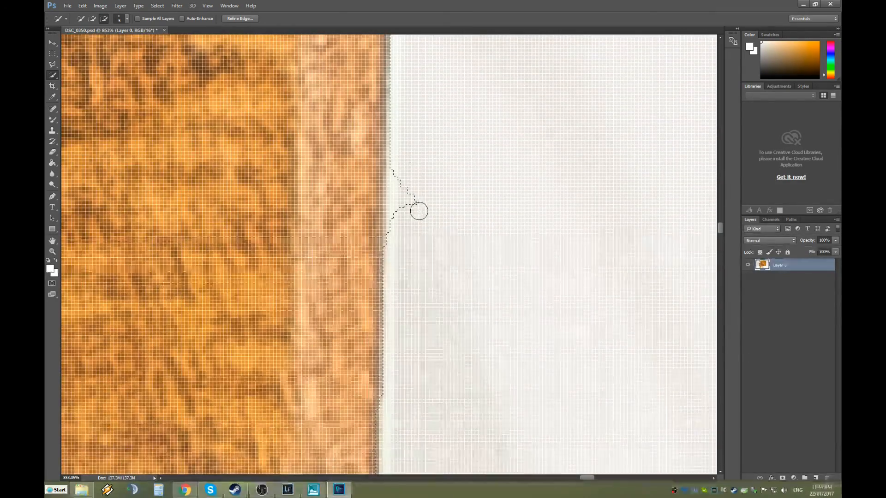
pyautogui.moveTo(398, 238); pyautogui.dragTo(400, 212)
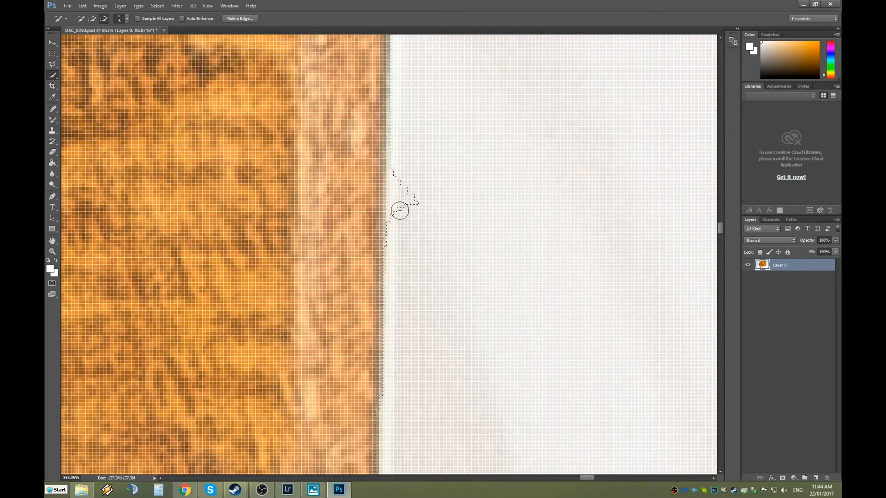
pyautogui.scroll(12, 397, 145)
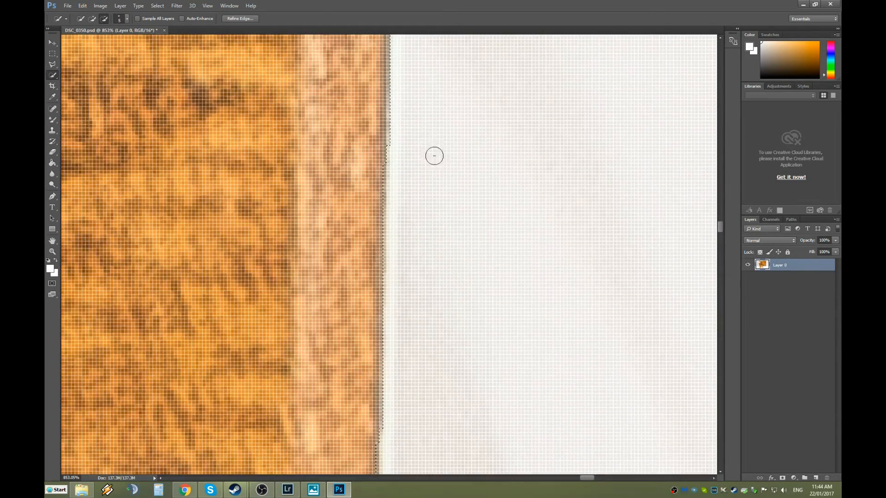
pyautogui.scroll(-10, 429, 169)
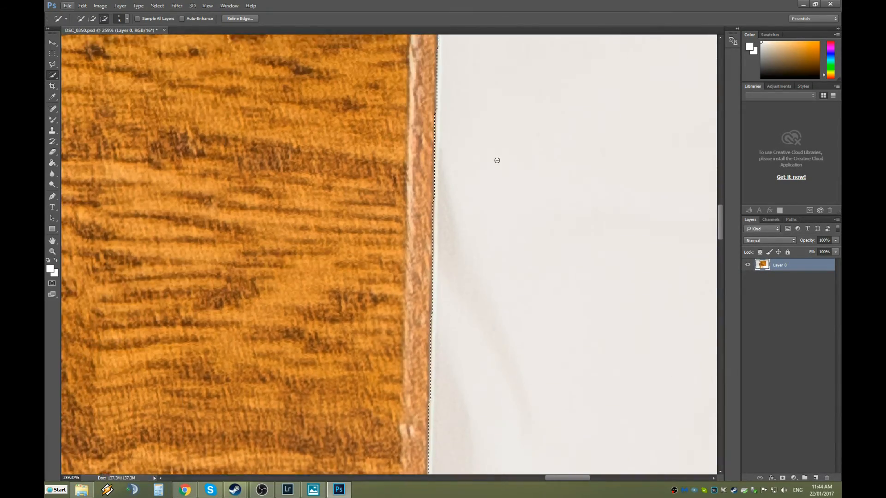
pyautogui.scroll(-3, 492, 157)
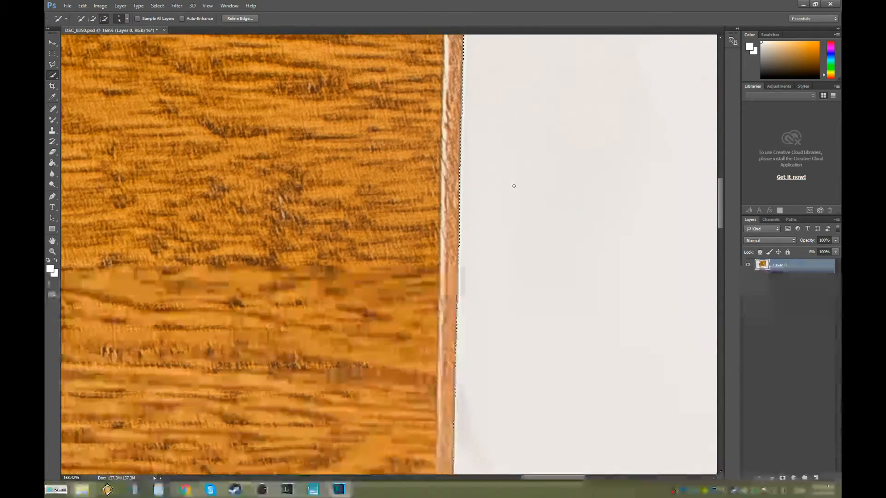
pyautogui.scroll(5, 514, 222)
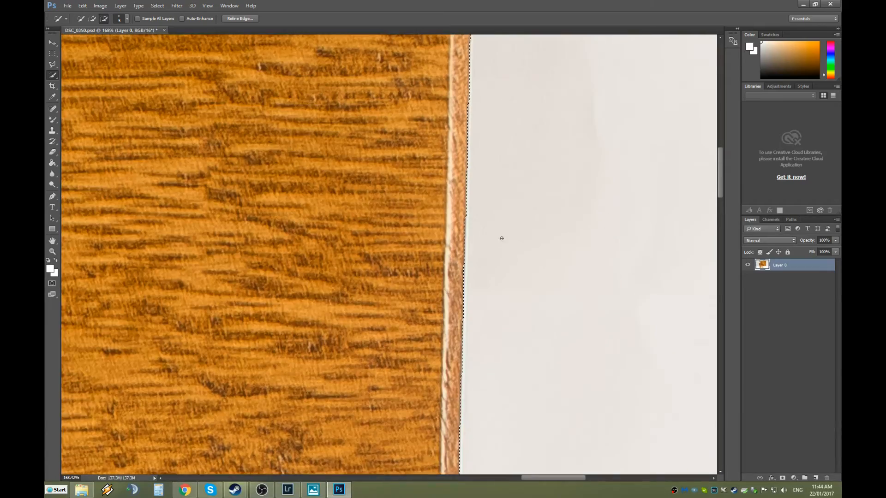
pyautogui.scroll(-6, 520, 248)
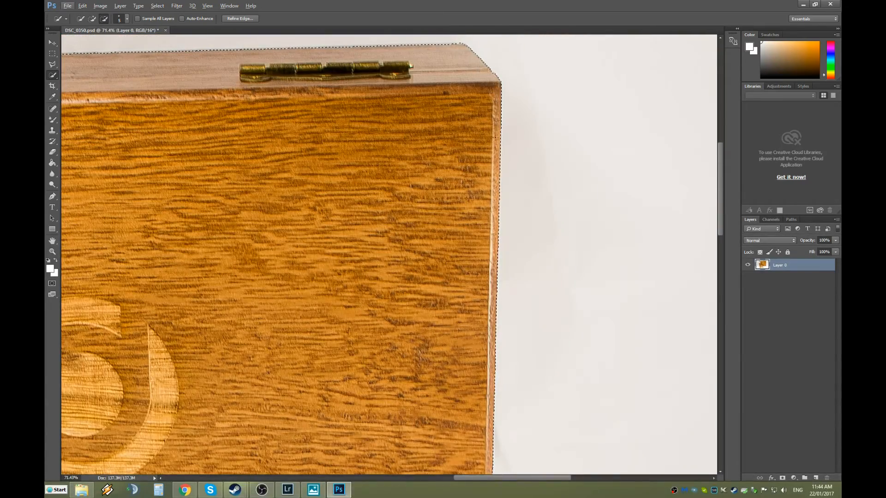
# Add the missed top-right lid corner and its notch to the selection, then zoom back out.
pyautogui.scroll(8, 494, 57)
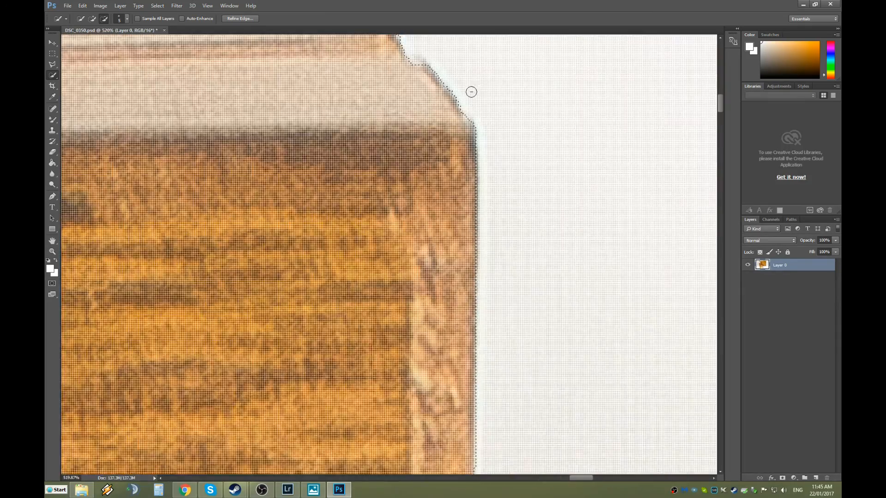
pyautogui.scroll(2, 451, 139)
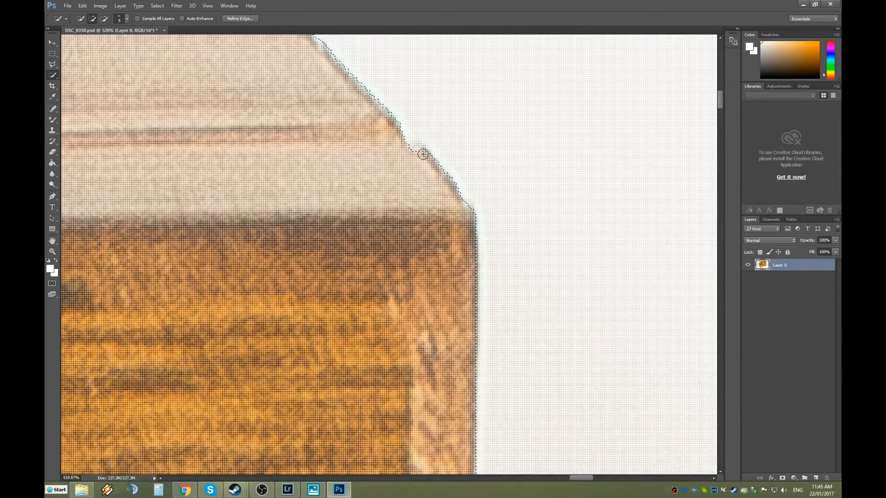
pyautogui.click(419, 150)
pyautogui.click(410, 147)
pyautogui.scroll(-12, 377, 154)
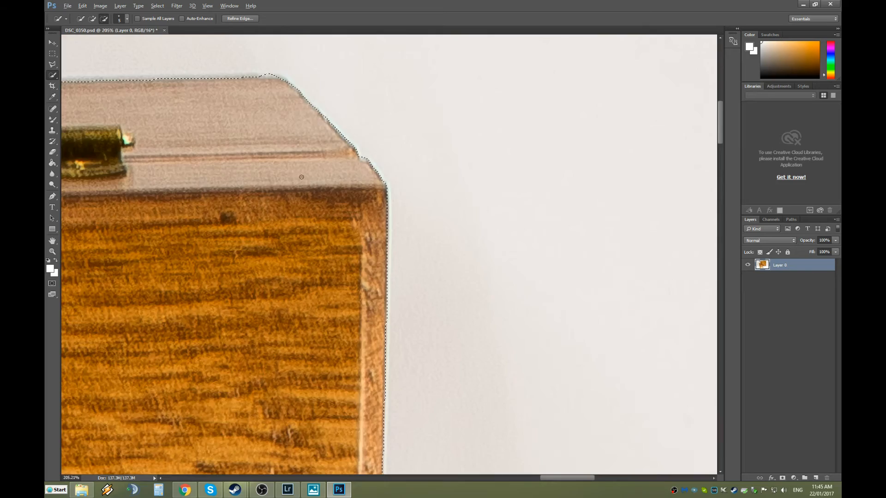
pyautogui.moveTo(534, 477); pyautogui.dragTo(377, 477)
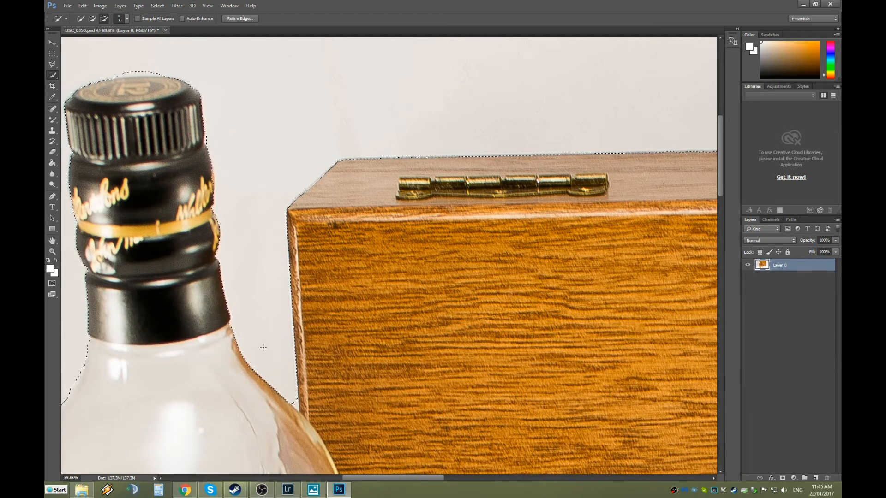
# Extend and trim the selection in the corner between the bottle's shoulder and the wooden box.
pyautogui.scroll(-5, 282, 397)
pyautogui.scroll(4, 288, 413)
pyautogui.scroll(6, 288, 414)
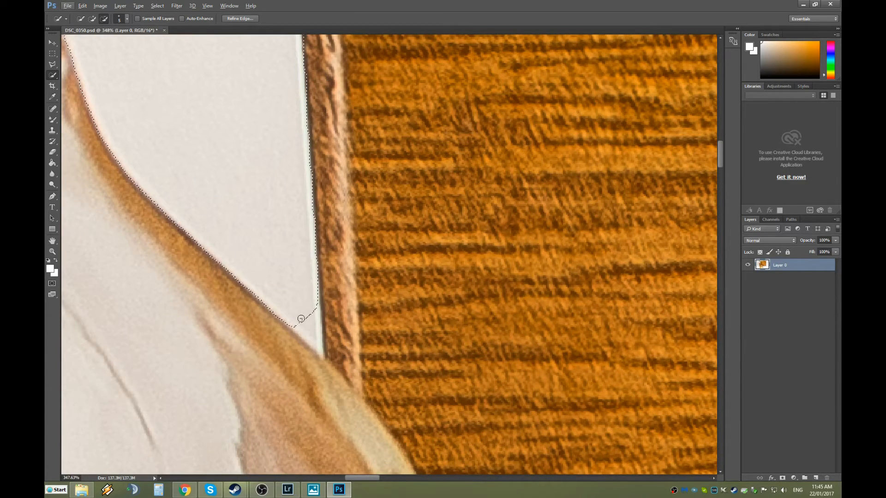
pyautogui.moveTo(302, 320); pyautogui.dragTo(319, 344)
pyautogui.keyDown('alt'); pyautogui.click(322, 326); pyautogui.keyUp('alt')
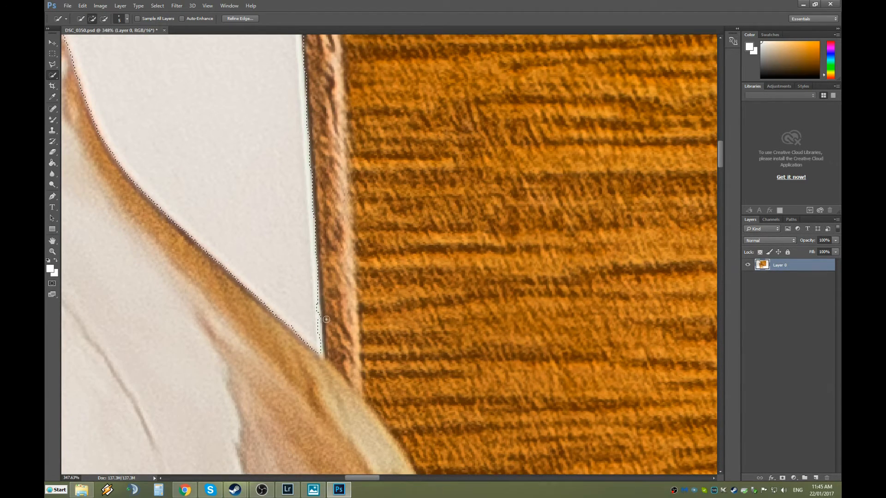
pyautogui.scroll(-3, 254, 325)
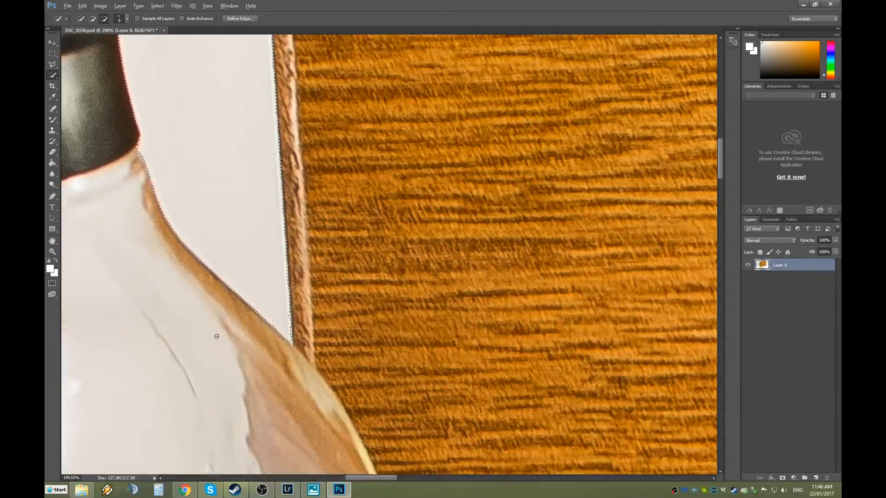
pyautogui.scroll(-2, 217, 336)
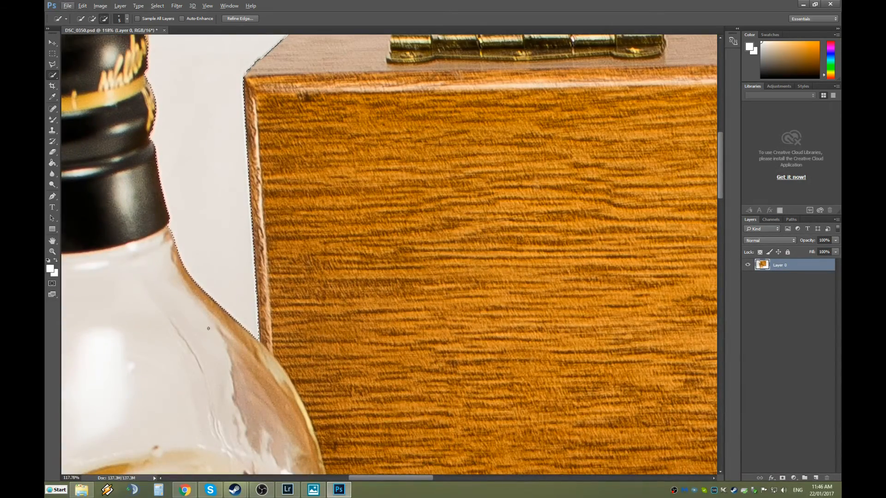
pyautogui.scroll(-3, 208, 329)
pyautogui.moveTo(406, 477); pyautogui.dragTo(370, 477)
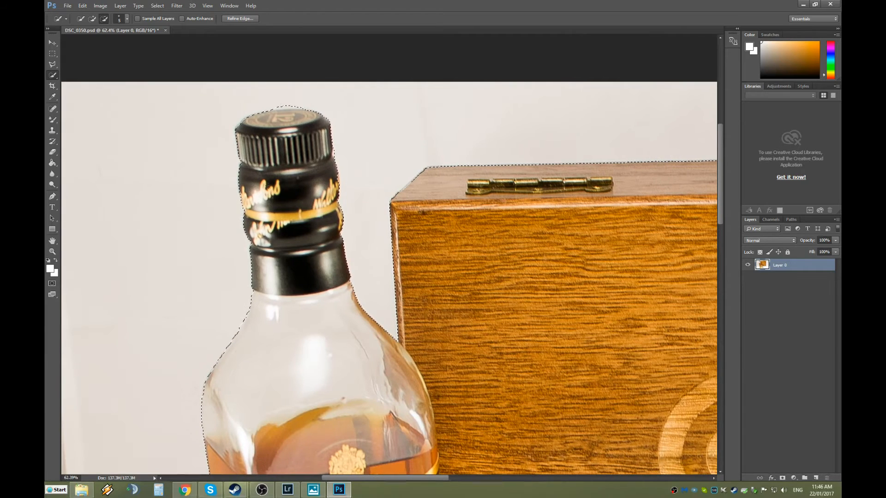
pyautogui.scroll(5, 279, 105)
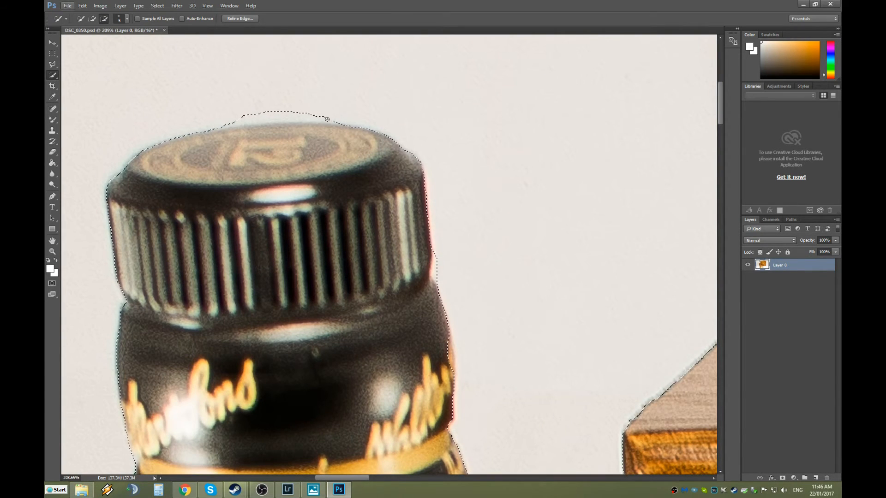
# Remove the background bump and leftover island above the bottle cap from the selection.
pyautogui.moveTo(328, 119); pyautogui.dragTo(228, 123)
pyautogui.moveTo(279, 112)
pyautogui.mouseDown()
pyautogui.moveTo(264, 113)
pyautogui.moveTo(342, 117)
pyautogui.mouseUp()
pyautogui.moveTo(254, 115); pyautogui.dragTo(238, 114)
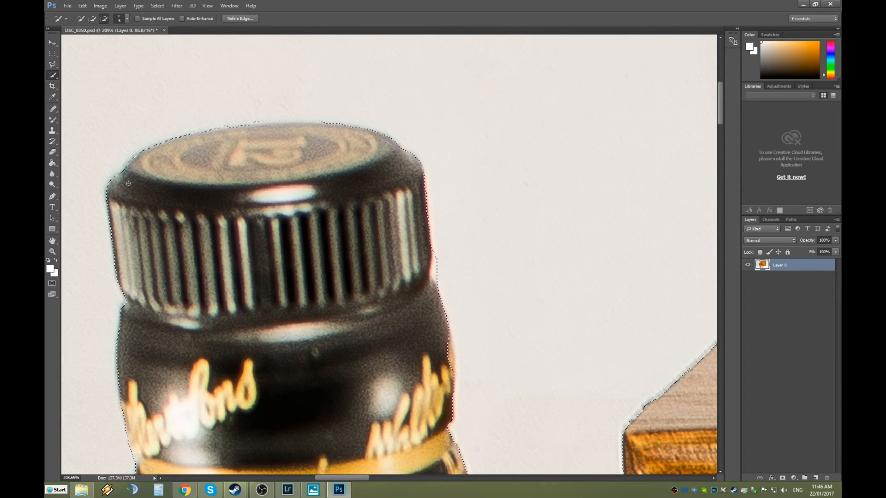
# Extend the selection along the cap's upper-left edge and add the orange rim on the right.
pyautogui.scroll(5, 114, 199)
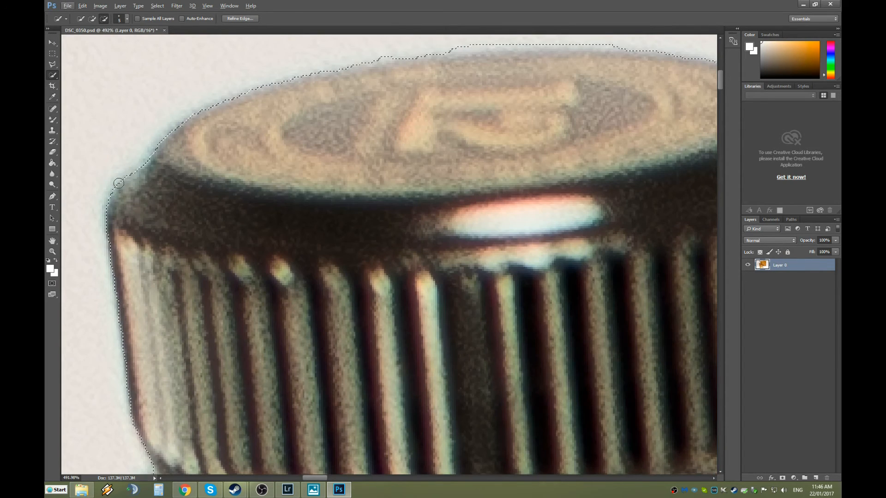
pyautogui.moveTo(114, 200); pyautogui.dragTo(179, 128)
pyautogui.scroll(-5, 171, 145)
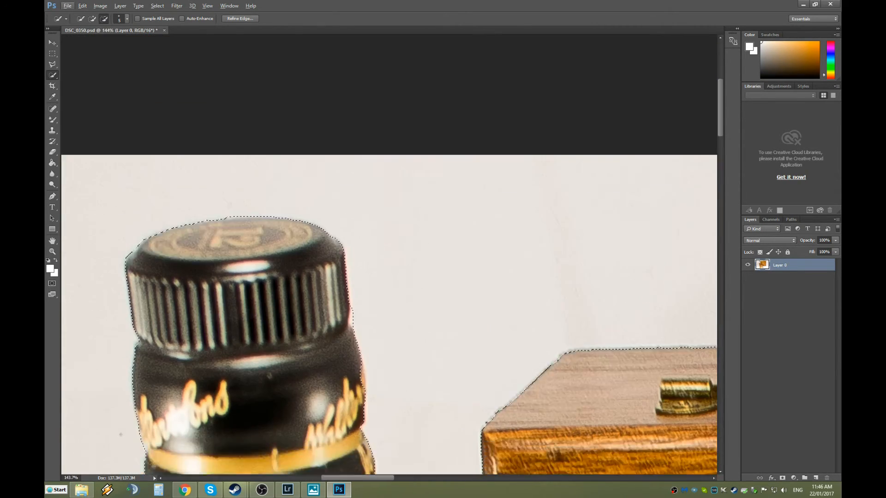
pyautogui.scroll(-5, 121, 418)
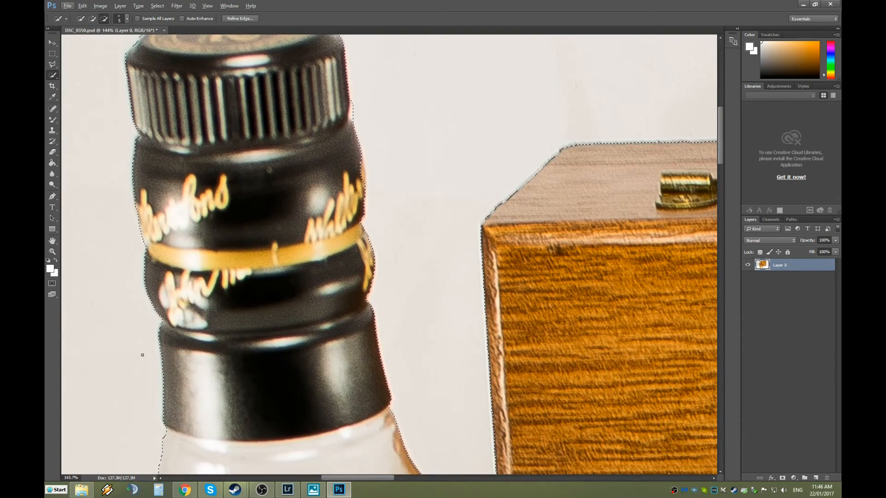
pyautogui.scroll(-1, 143, 354)
pyautogui.scroll(5, 334, 151)
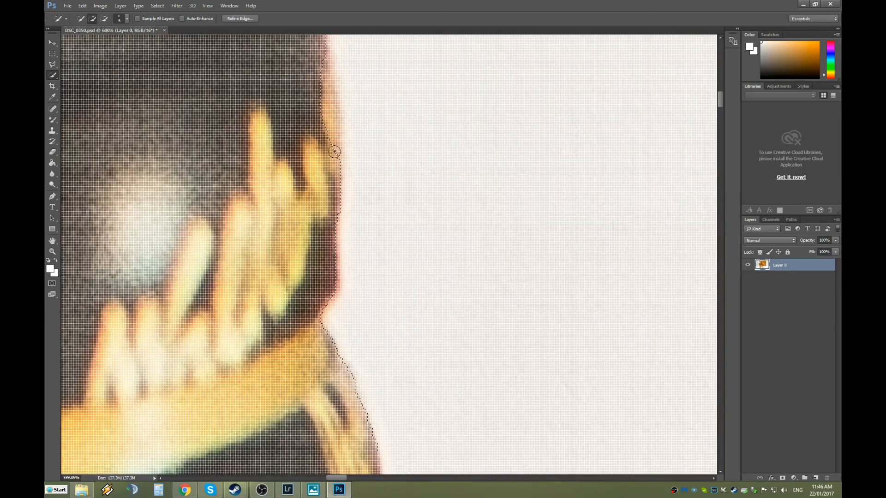
pyautogui.moveTo(335, 152); pyautogui.dragTo(333, 92)
# Trim the orange fringe beside the cap and push the edge out along its dark side.
pyautogui.scroll(-8, 365, 120)
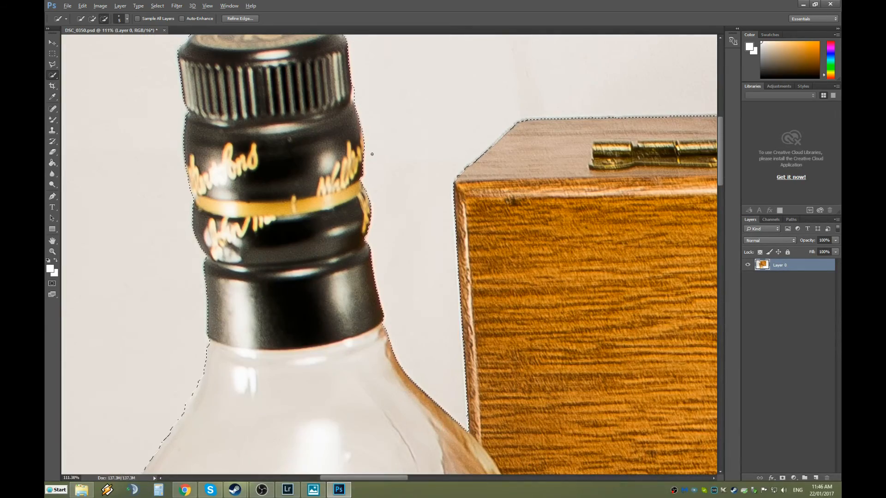
pyautogui.scroll(5, 367, 94)
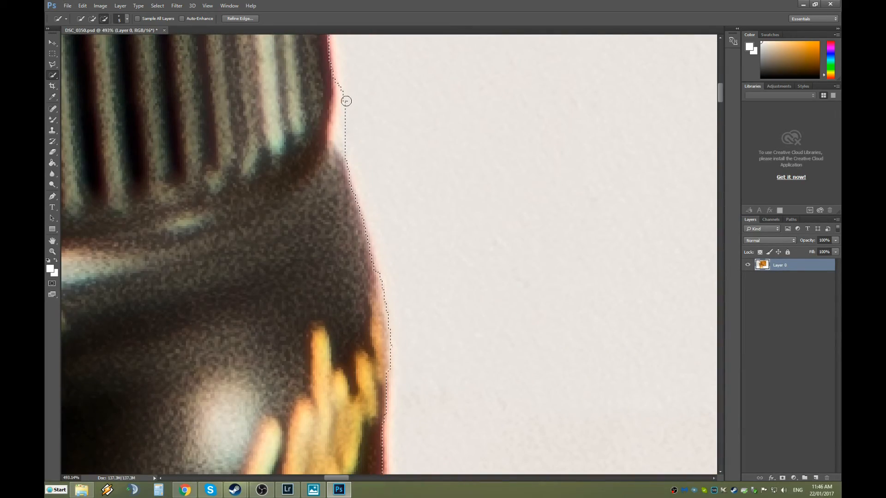
pyautogui.moveTo(345, 119); pyautogui.dragTo(348, 142)
pyautogui.moveTo(332, 126); pyautogui.dragTo(330, 134)
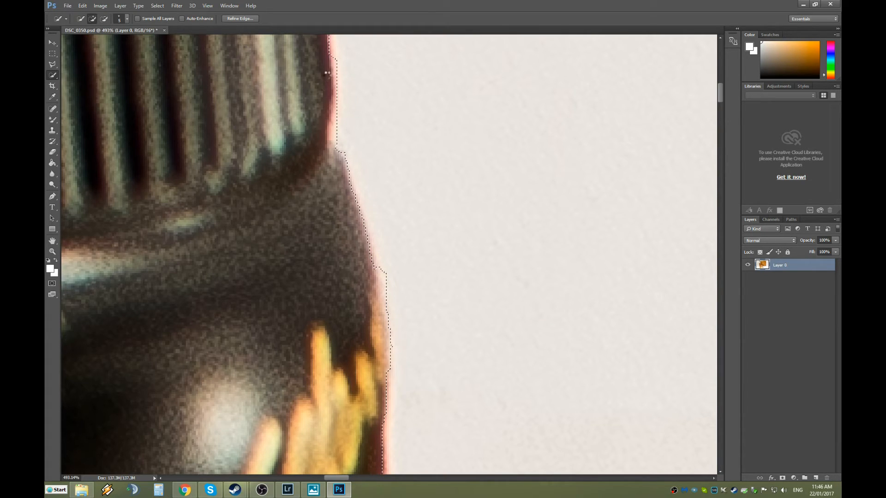
pyautogui.scroll(2, 357, 92)
pyautogui.scroll(1, 340, 91)
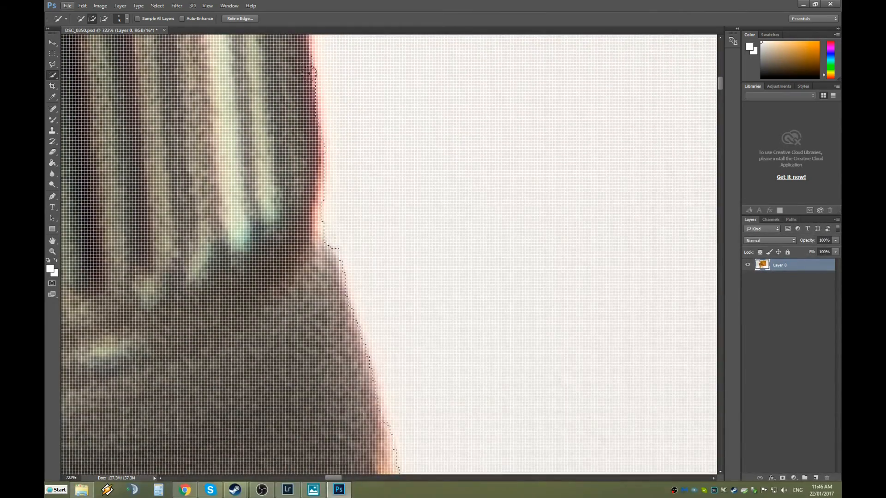
pyautogui.moveTo(308, 53); pyautogui.dragTo(312, 106)
pyautogui.scroll(-10, 363, 103)
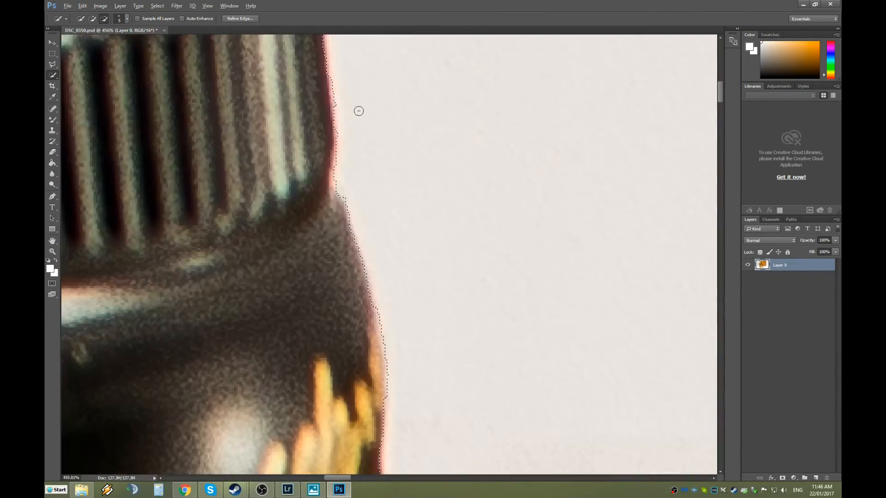
pyautogui.scroll(-10, 367, 285)
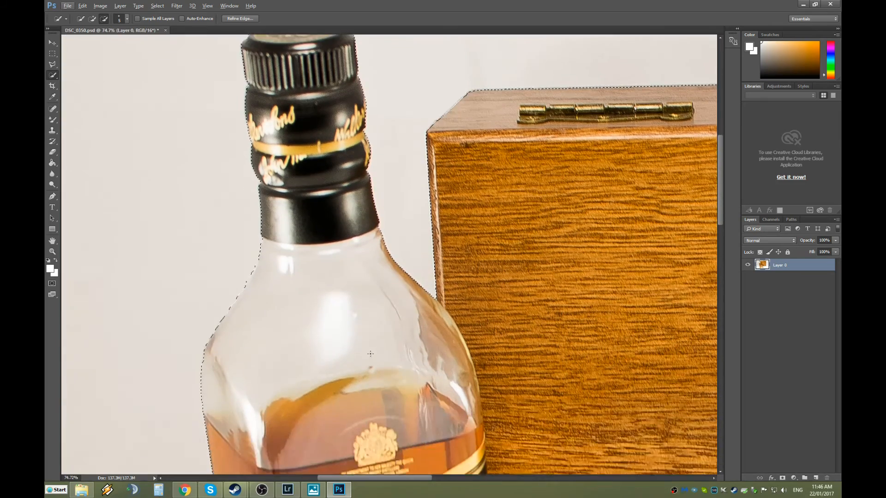
# Snap the selection up the bottle's left shoulder, then zoom out to review the whole product group.
pyautogui.scroll(-1, 357, 372)
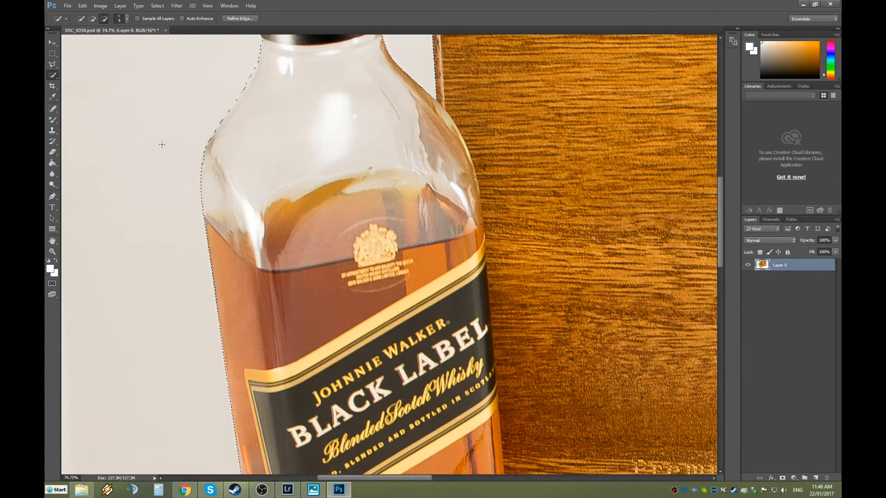
pyautogui.scroll(5, 262, 224)
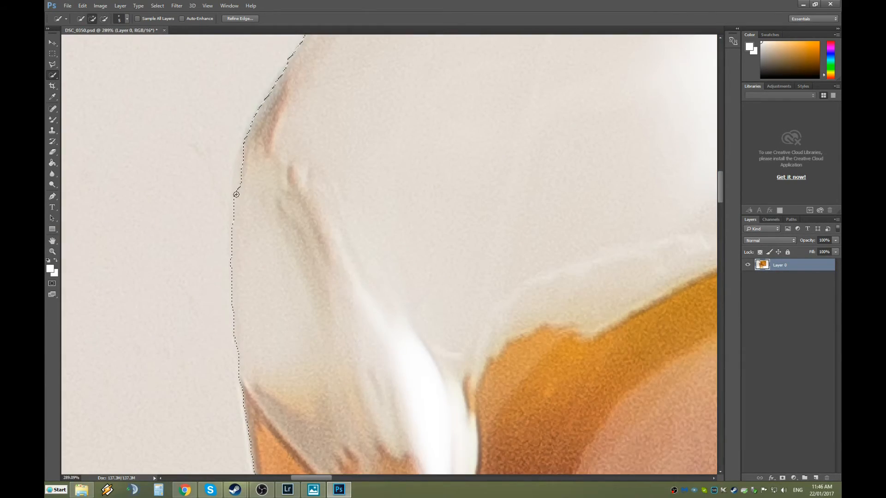
pyautogui.moveTo(236, 191); pyautogui.dragTo(242, 159)
pyautogui.moveTo(257, 121); pyautogui.dragTo(284, 72)
pyautogui.scroll(-8, 302, 97)
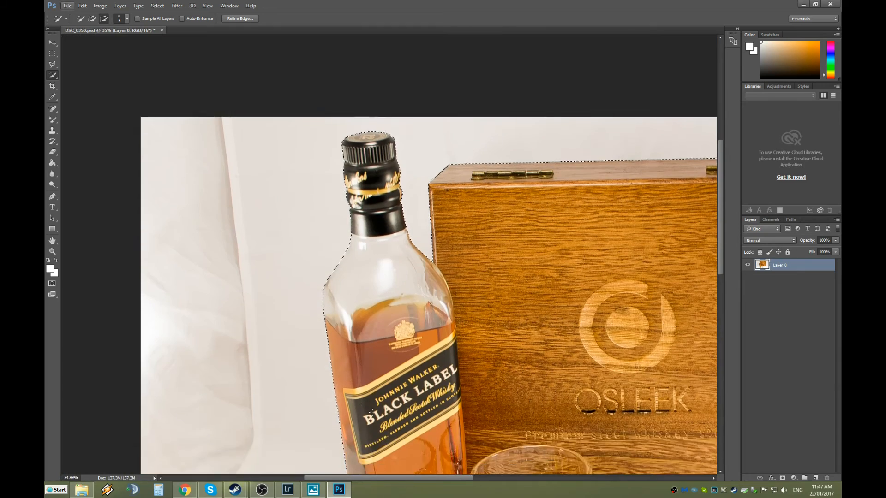
pyautogui.scroll(-5, 371, 412)
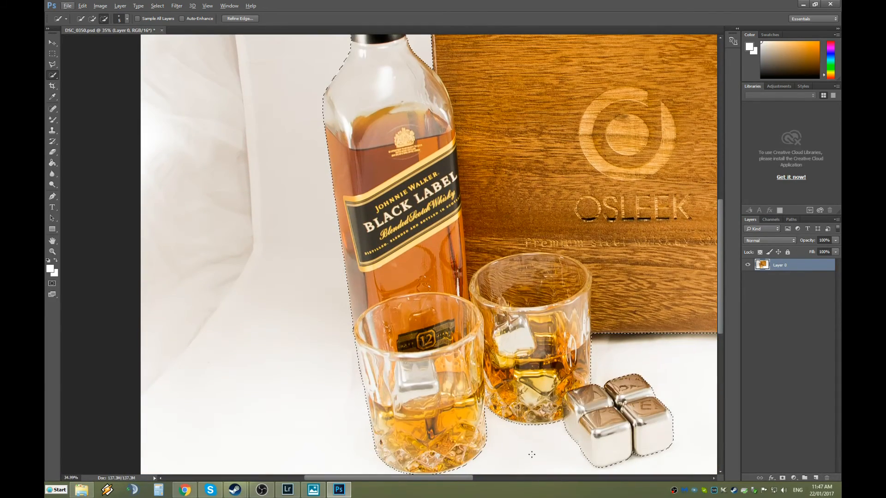
pyautogui.scroll(-1, 532, 454)
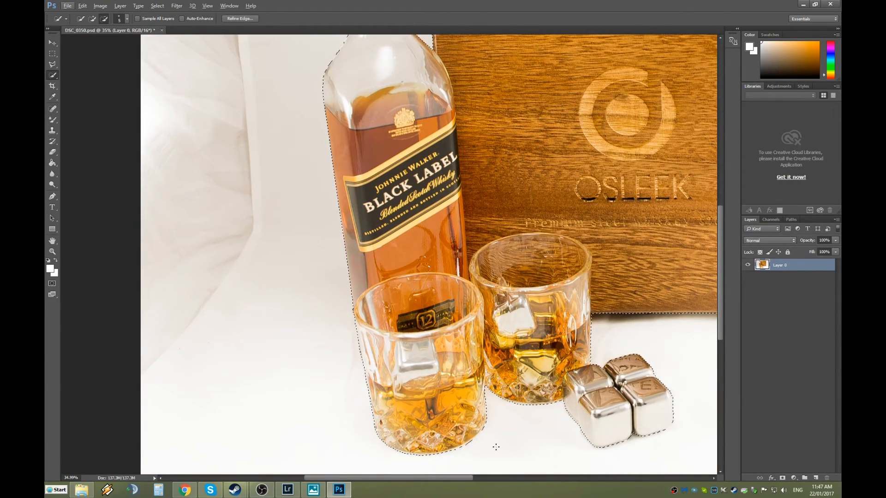
pyautogui.scroll(-2, 496, 443)
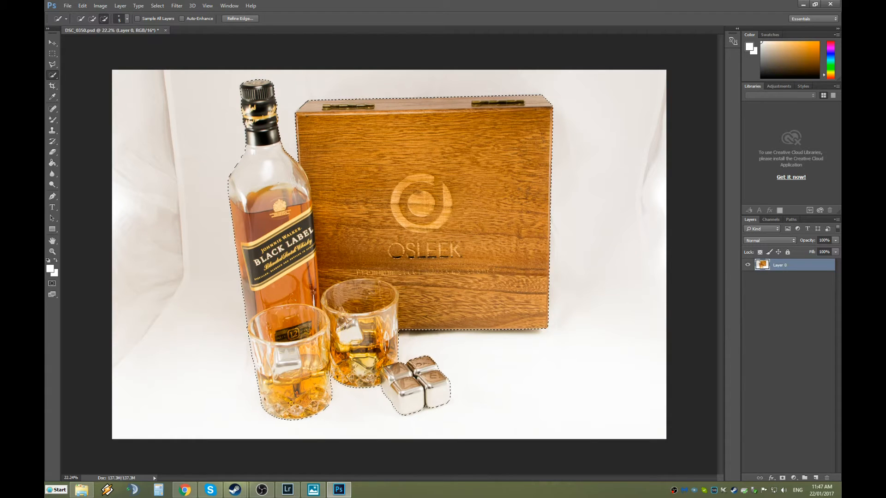
# Open Refine Edge for the bottle, box, glasses and steel cubes selection.
pyautogui.click(237, 18)
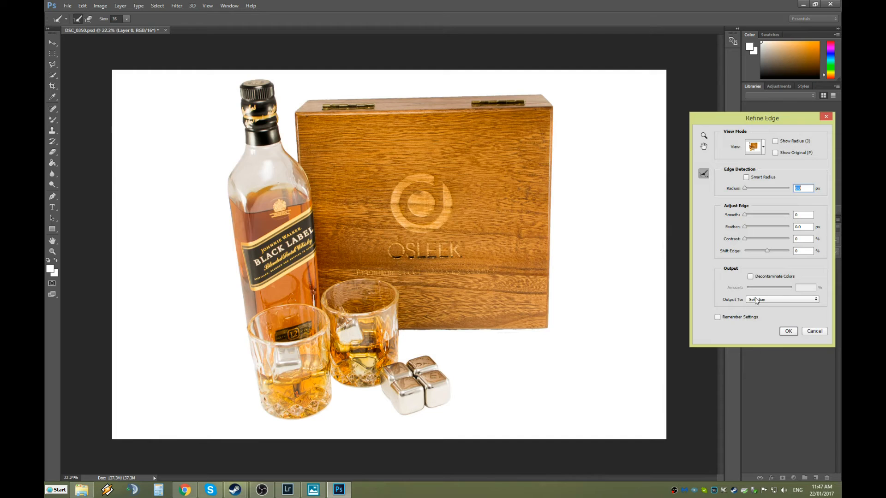
# Set Refine Edge's output to New Layer with Layer Mask.
pyautogui.click(770, 300)
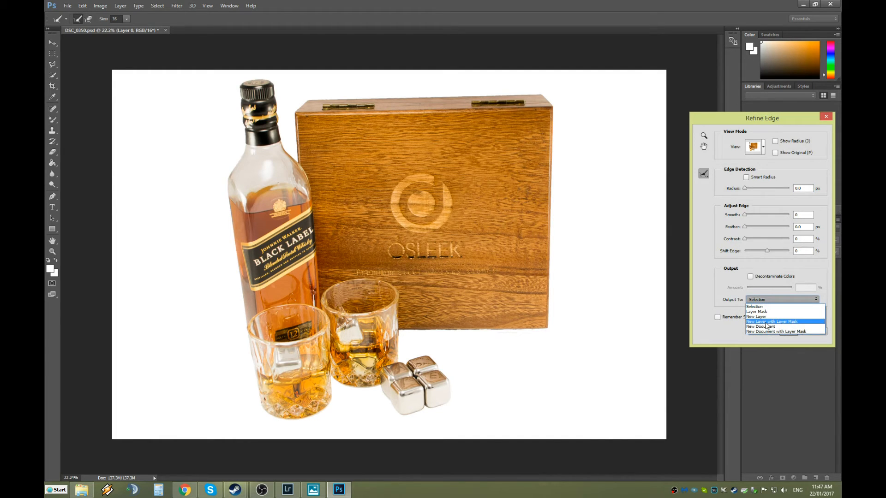
pyautogui.click(767, 321)
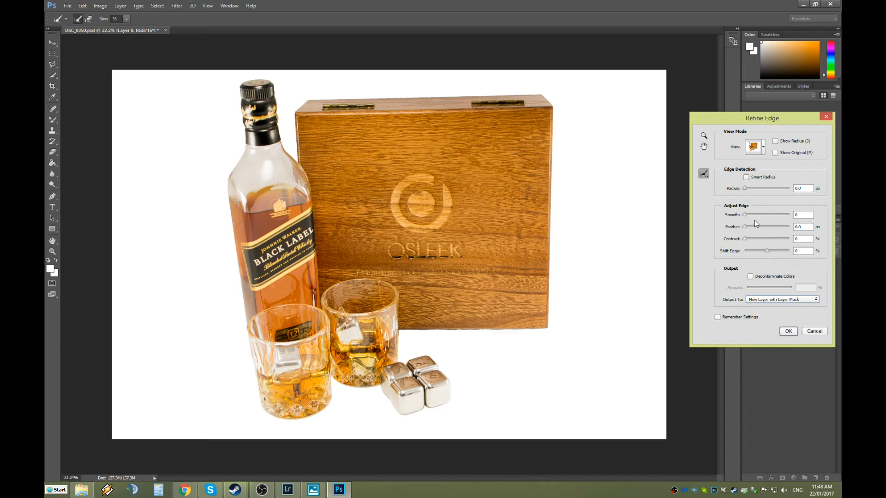
pyautogui.doubleClick(808, 189)
# Try a 250 px radius with Smart Radius on, then 1 px with Smart Radius off.
pyautogui.write('250')
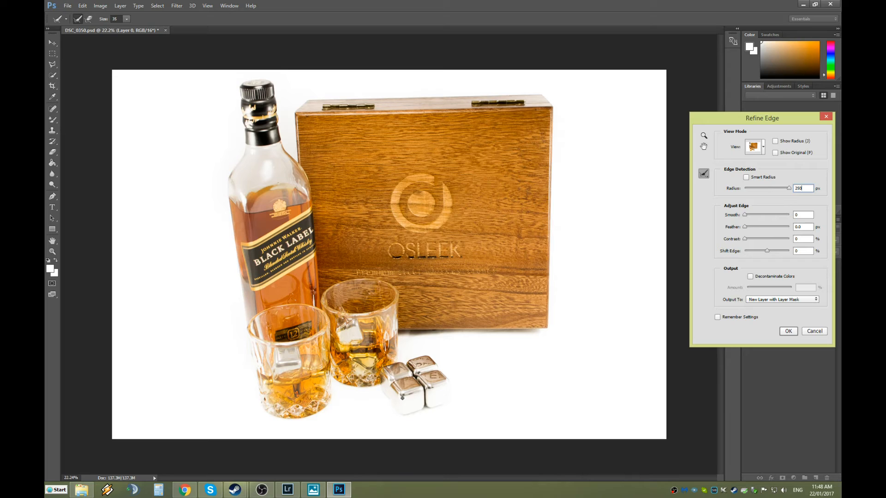
pyautogui.moveTo(803, 187); pyautogui.dragTo(793, 192)
pyautogui.click(746, 178)
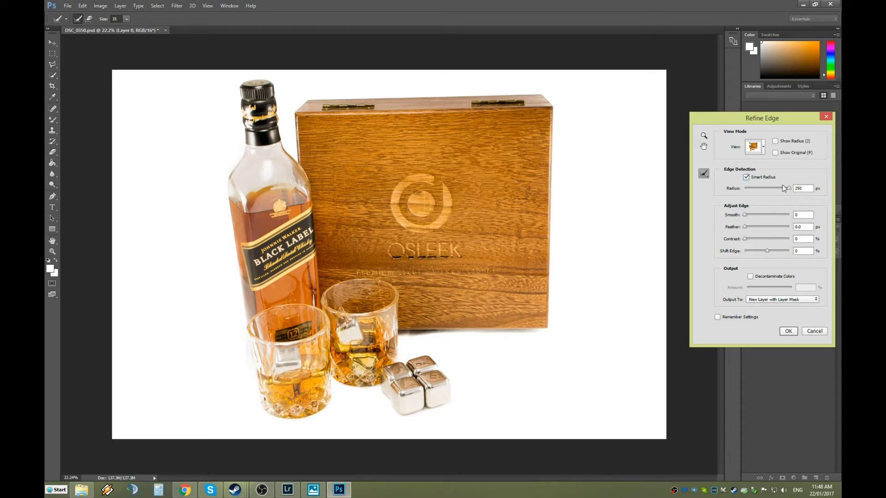
pyautogui.doubleClick(795, 189)
pyautogui.write('1')
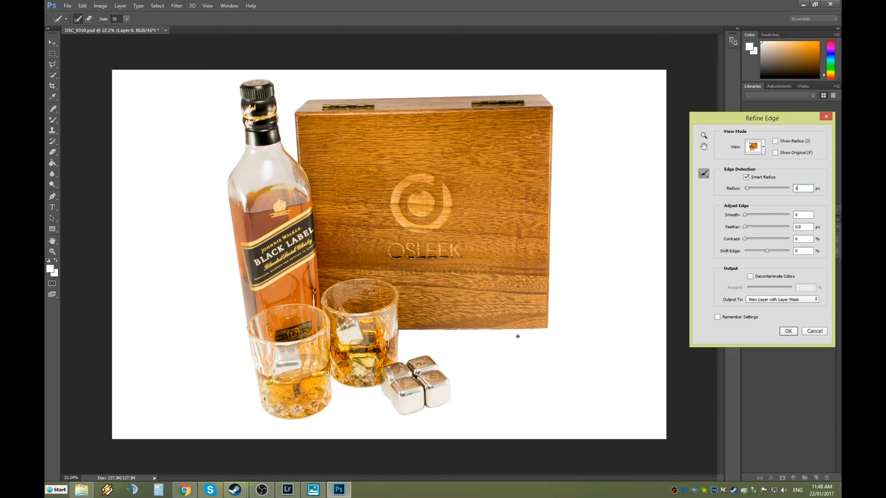
pyautogui.click(746, 179)
# Re-enter 250 px and toggle Smart Radius to compare, ending at 1 px with Smart Radius on.
pyautogui.moveTo(801, 187); pyautogui.dragTo(783, 188)
pyautogui.write('250')
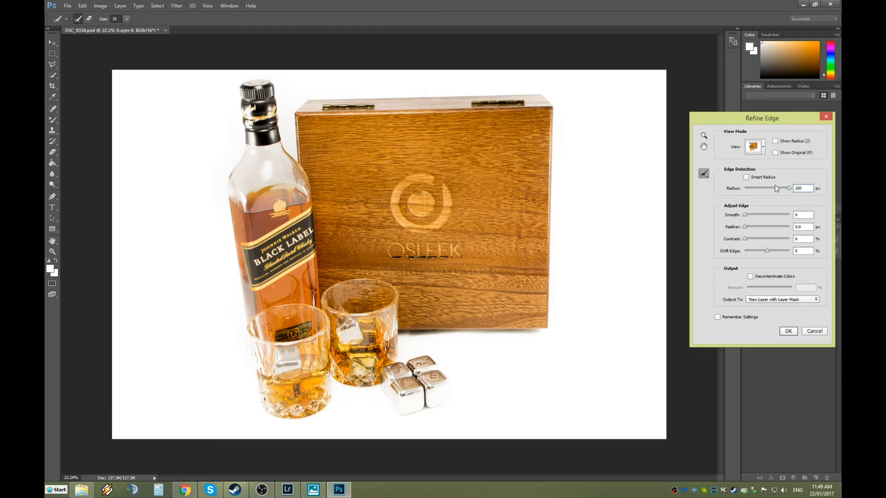
pyautogui.click(746, 177)
pyautogui.click(746, 178)
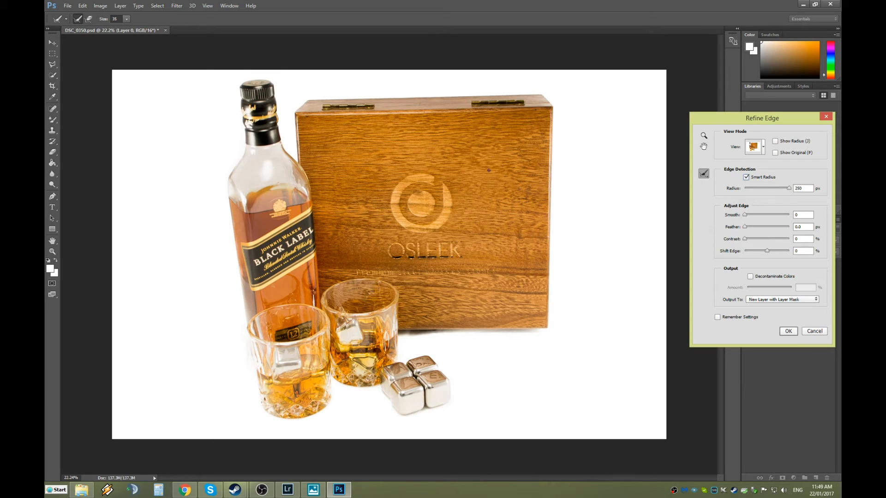
pyautogui.click(746, 178)
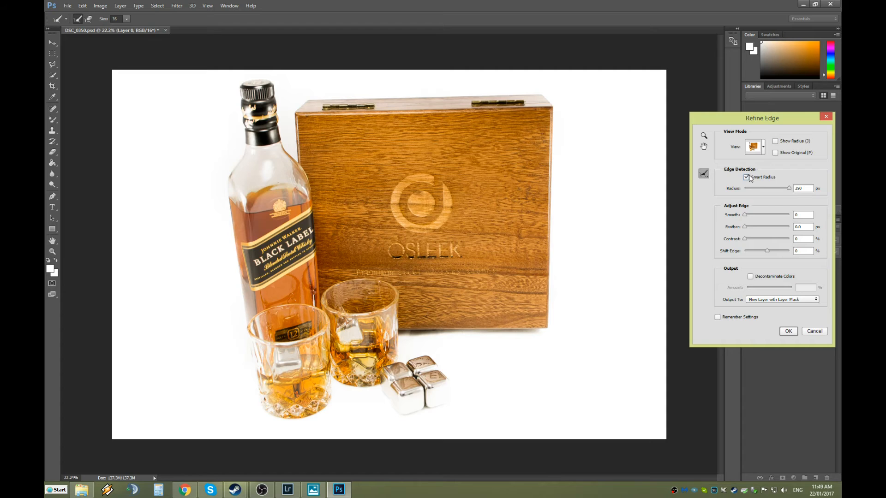
pyautogui.click(746, 178)
pyautogui.click(746, 177)
pyautogui.click(747, 178)
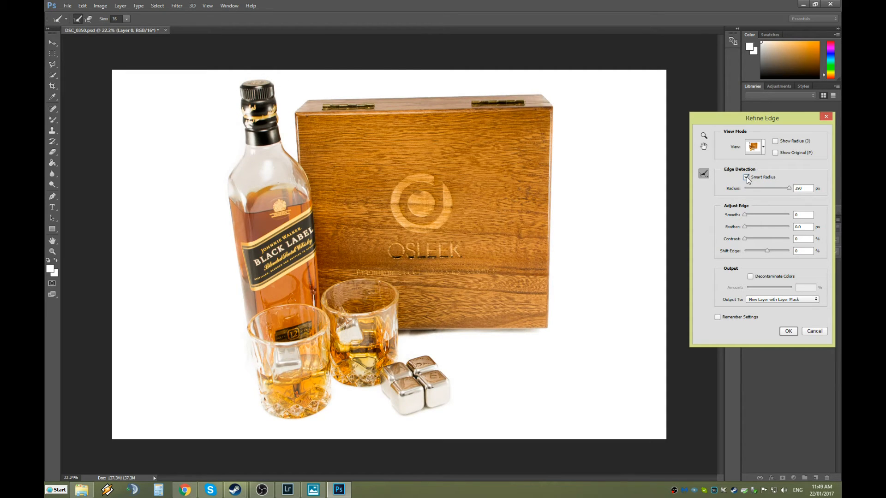
pyautogui.moveTo(789, 188); pyautogui.dragTo(775, 194)
pyautogui.click(746, 178)
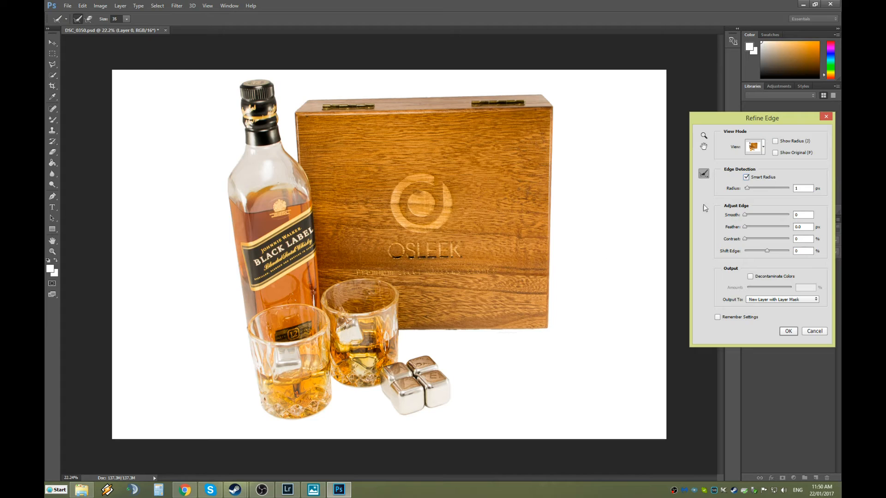
# Turn Smart Radius off and try radius 250 px, then 1 px.
pyautogui.click(746, 178)
pyautogui.doubleClick(802, 188)
pyautogui.write('250')
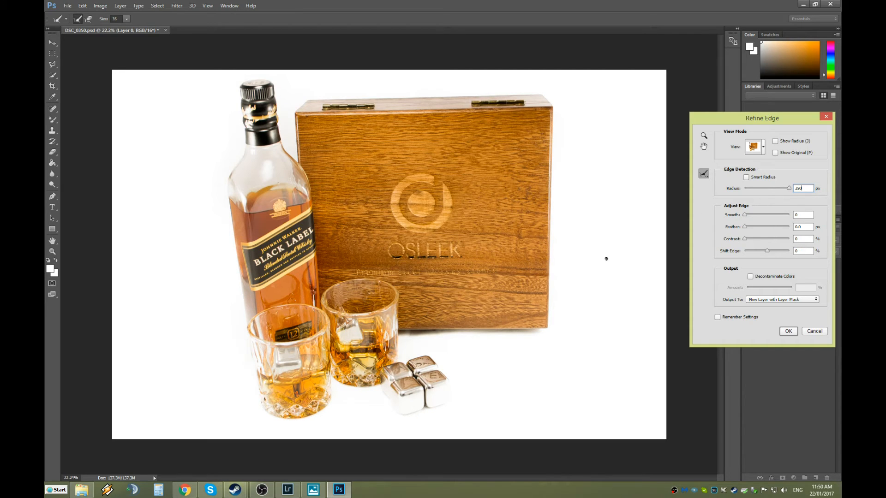
pyautogui.click(790, 189)
pyautogui.write('1')
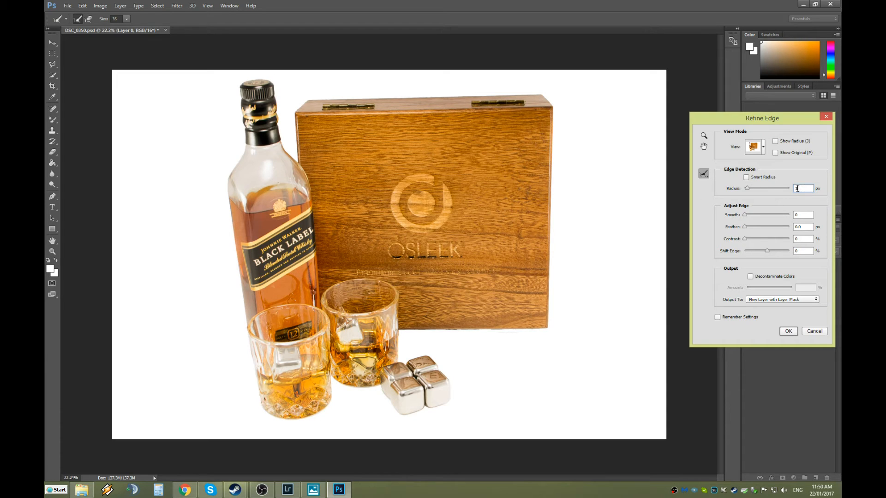
# Toggle Smart Radius on and off, try radius 50, and settle on 1 px.
pyautogui.click(746, 178)
pyautogui.click(746, 177)
pyautogui.write('50')
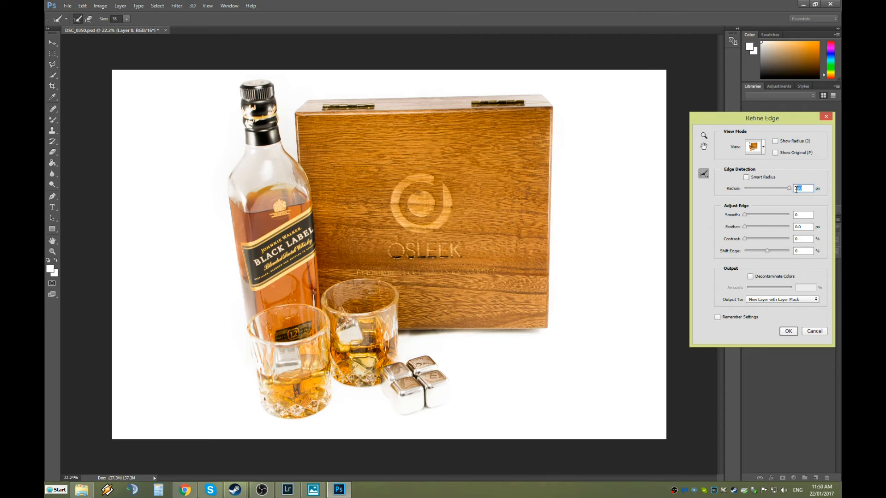
pyautogui.write('1')
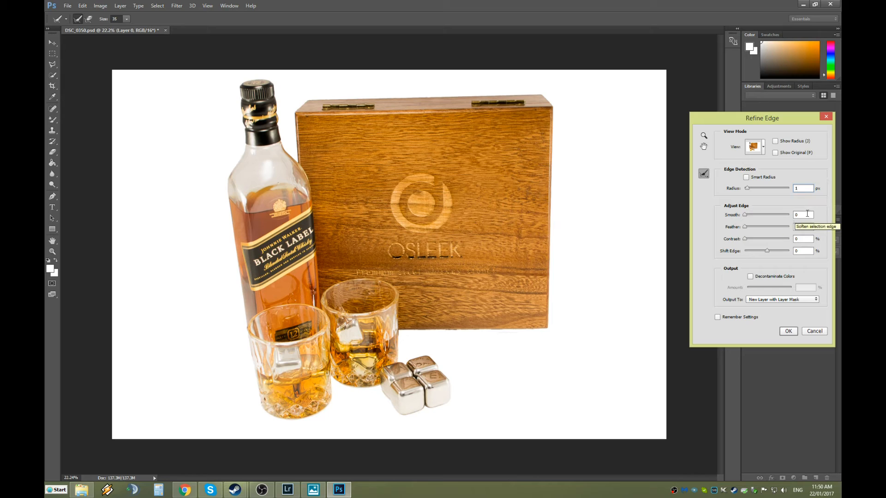
# Try radius 25, return it to 1 px, and switch Smart Radius off.
pyautogui.moveTo(805, 188); pyautogui.dragTo(783, 191)
pyautogui.write('250')
pyautogui.moveTo(808, 191); pyautogui.dragTo(796, 197)
pyautogui.write('1')
pyautogui.click(746, 177)
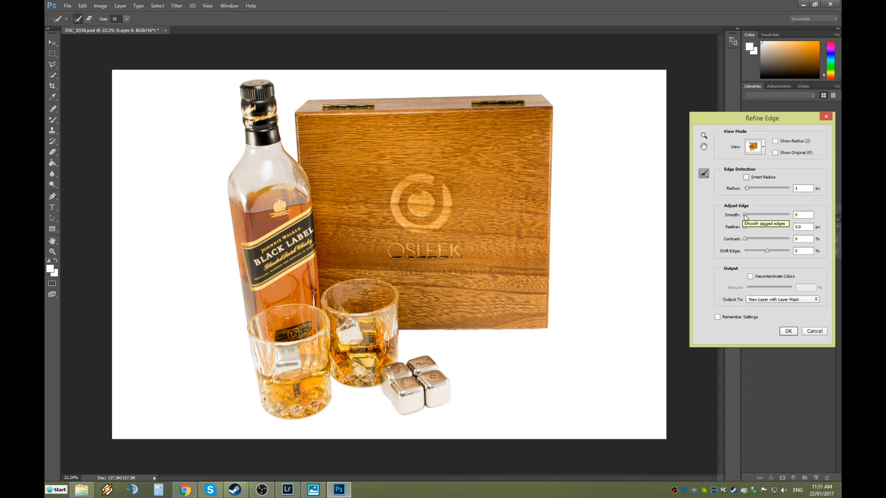
# Set Smooth to 30 and Feather to about 9 px, keeping the radius at 1 px.
pyautogui.moveTo(745, 216); pyautogui.dragTo(773, 218)
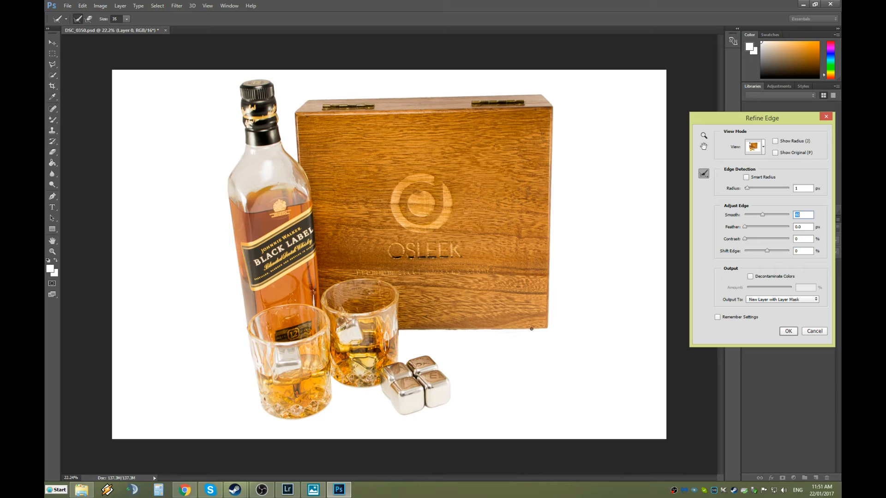
pyautogui.moveTo(753, 187)
pyautogui.mouseDown()
pyautogui.moveTo(778, 193)
pyautogui.moveTo(749, 192)
pyautogui.mouseUp()
pyautogui.write('1')
pyautogui.moveTo(762, 215); pyautogui.dragTo(758, 215)
pyautogui.moveTo(746, 216); pyautogui.dragTo(806, 223)
pyautogui.moveTo(789, 215); pyautogui.dragTo(758, 214)
pyautogui.moveTo(746, 226)
pyautogui.mouseDown()
pyautogui.moveTo(765, 230)
pyautogui.moveTo(749, 231)
pyautogui.mouseUp()
pyautogui.moveTo(748, 227); pyautogui.dragTo(761, 228)
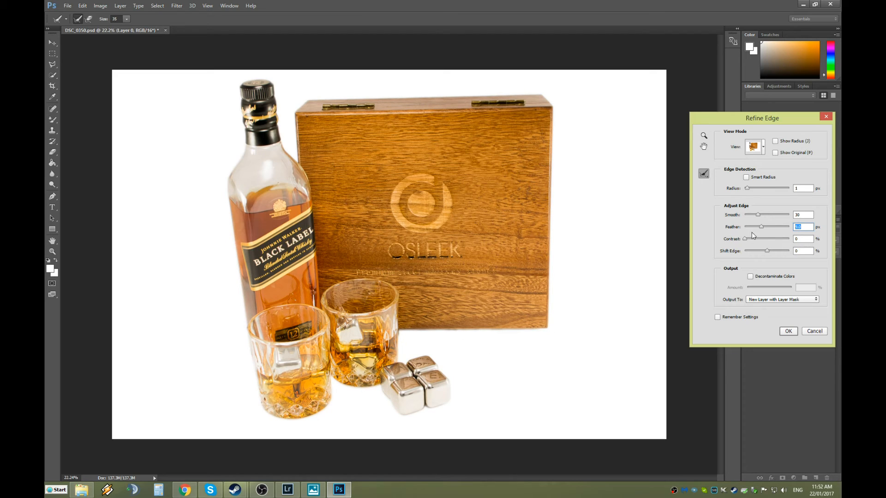
# Return Smooth to 0 and settle Feather at about 15.5 px.
pyautogui.moveTo(762, 232); pyautogui.dragTo(765, 227)
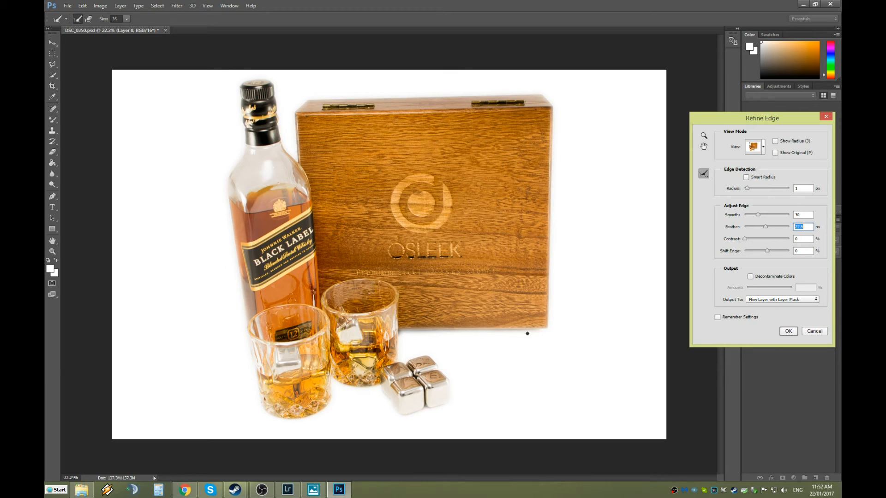
pyautogui.click(759, 216)
pyautogui.moveTo(749, 216); pyautogui.dragTo(730, 216)
pyautogui.moveTo(766, 227); pyautogui.dragTo(763, 227)
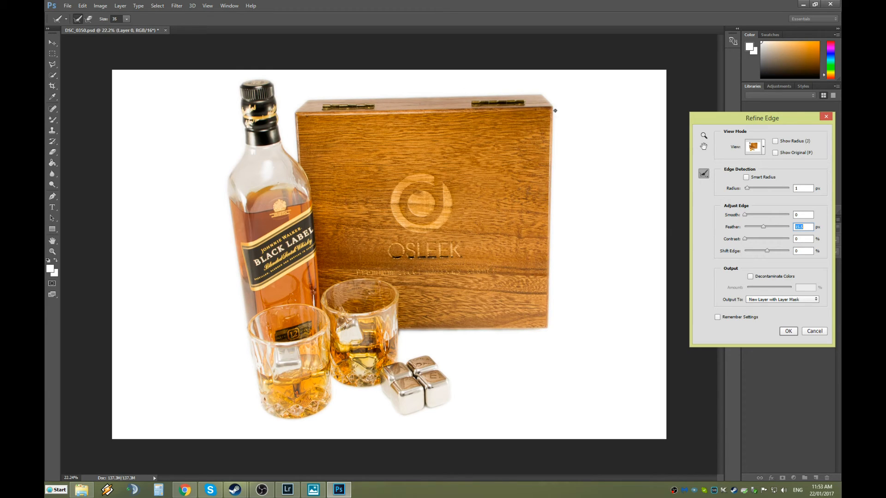
pyautogui.moveTo(746, 214); pyautogui.dragTo(762, 214)
pyautogui.moveTo(763, 227)
pyautogui.mouseDown()
pyautogui.moveTo(772, 226)
pyautogui.moveTo(763, 227)
pyautogui.mouseUp()
# Push the edge Contrast up, then ease it back to 28%.
pyautogui.moveTo(746, 240); pyautogui.dragTo(752, 239)
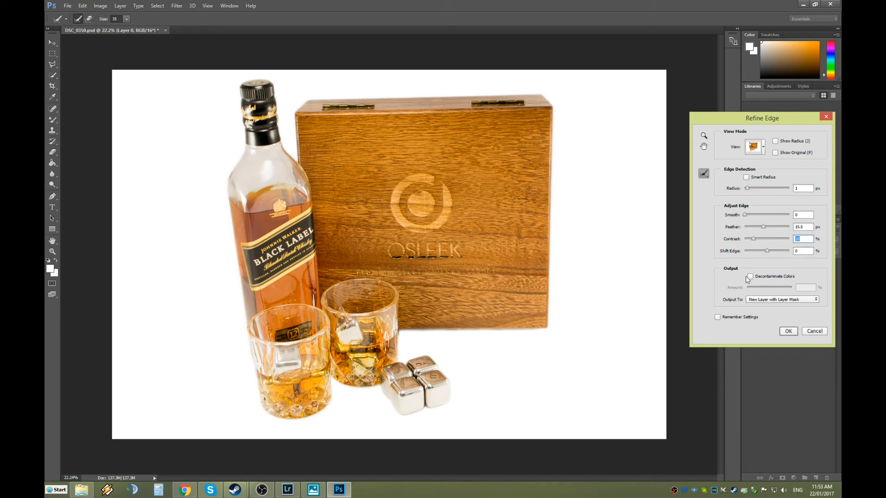
pyautogui.moveTo(754, 238); pyautogui.dragTo(760, 239)
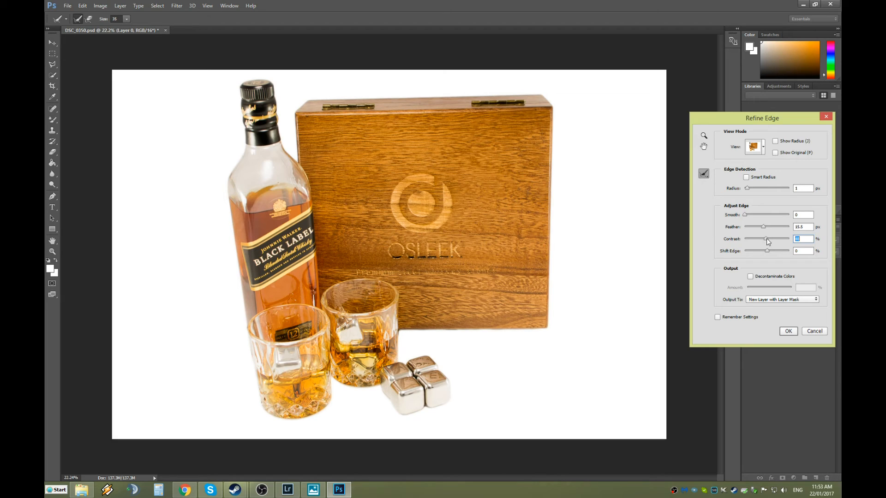
pyautogui.moveTo(775, 240); pyautogui.dragTo(785, 242)
pyautogui.moveTo(774, 237); pyautogui.dragTo(752, 243)
# Expand the selection edge with Shift Edge +25% and set Smooth to 41.
pyautogui.moveTo(767, 251); pyautogui.dragTo(772, 251)
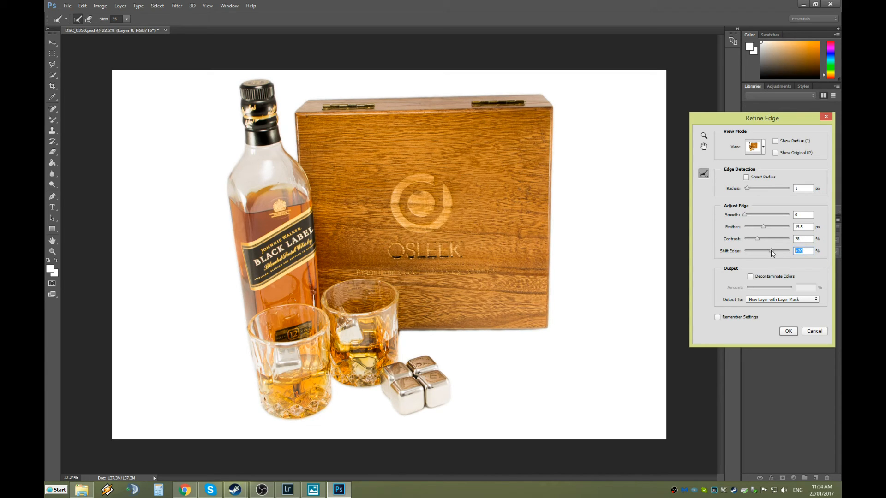
pyautogui.moveTo(771, 251); pyautogui.dragTo(773, 251)
pyautogui.moveTo(747, 215); pyautogui.dragTo(766, 219)
pyautogui.moveTo(767, 216); pyautogui.dragTo(763, 216)
# Soften the edge with Feather and re-tune Shift Edge, ending near Feather 7.2 px.
pyautogui.moveTo(763, 228); pyautogui.dragTo(764, 231)
pyautogui.moveTo(771, 251); pyautogui.dragTo(769, 255)
pyautogui.moveTo(774, 251); pyautogui.dragTo(774, 252)
pyautogui.moveTo(774, 249)
pyautogui.mouseDown()
pyautogui.moveTo(782, 250)
pyautogui.moveTo(773, 256)
pyautogui.mouseUp()
# Adjust the edge Feather, then drop Contrast to 0 and bring it back to about 29.
pyautogui.moveTo(763, 227); pyautogui.dragTo(759, 239)
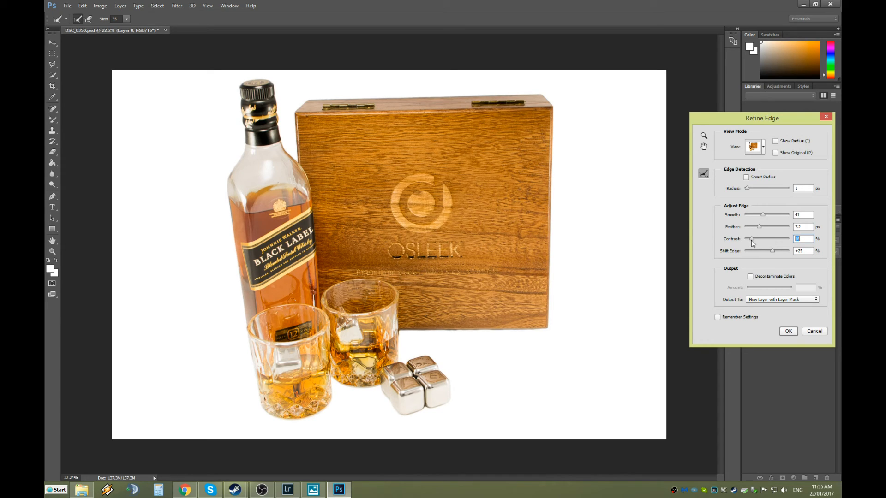
pyautogui.moveTo(751, 240); pyautogui.dragTo(743, 242)
pyautogui.moveTo(744, 237); pyautogui.dragTo(758, 239)
# Try Feather values from 25.5 px down to 9.4 px and lower Contrast to about 12.
pyautogui.moveTo(762, 229); pyautogui.dragTo(765, 228)
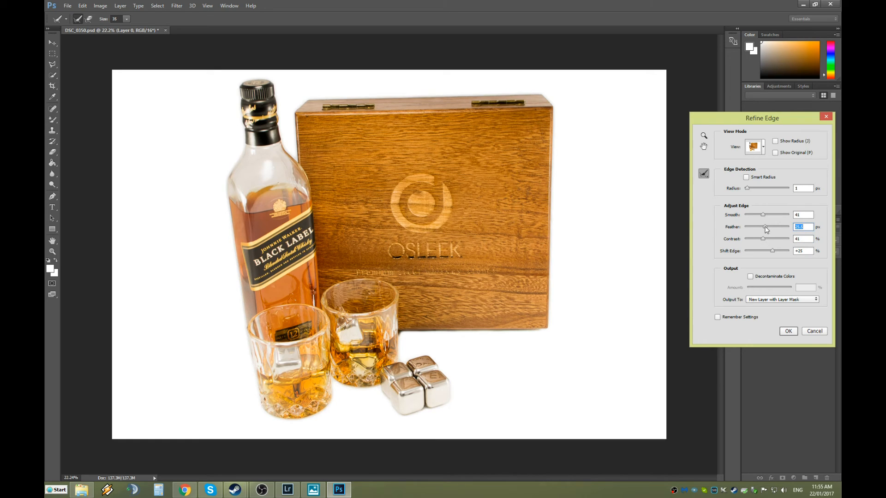
pyautogui.moveTo(765, 230); pyautogui.dragTo(766, 232)
pyautogui.moveTo(766, 232); pyautogui.dragTo(765, 232)
pyautogui.moveTo(765, 225); pyautogui.dragTo(763, 227)
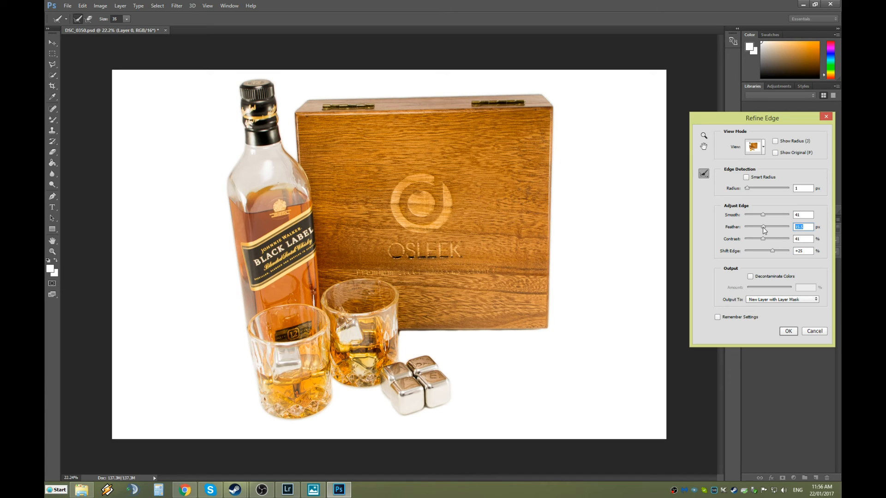
pyautogui.moveTo(763, 227); pyautogui.dragTo(763, 228)
pyautogui.moveTo(763, 240); pyautogui.dragTo(752, 240)
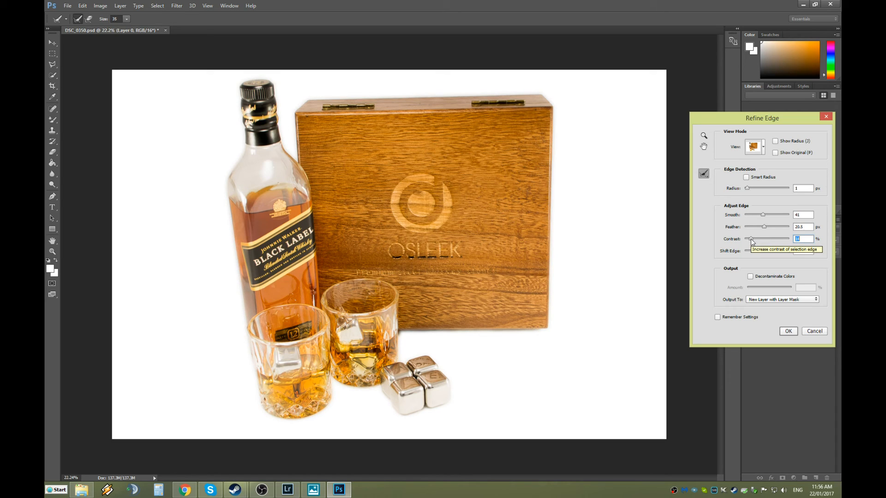
pyautogui.moveTo(751, 239); pyautogui.dragTo(750, 238)
# Enable Decontaminate Colors and test Amount values, settling at about 33%.
pyautogui.click(751, 276)
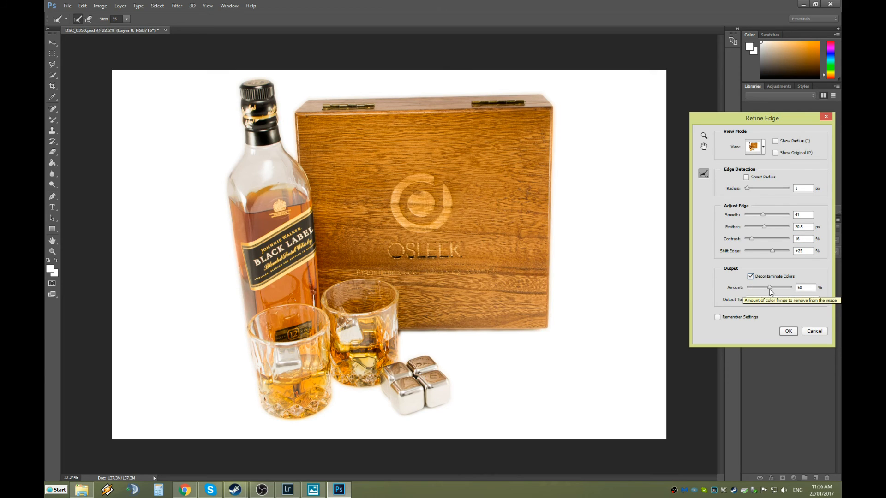
pyautogui.moveTo(770, 290); pyautogui.dragTo(794, 289)
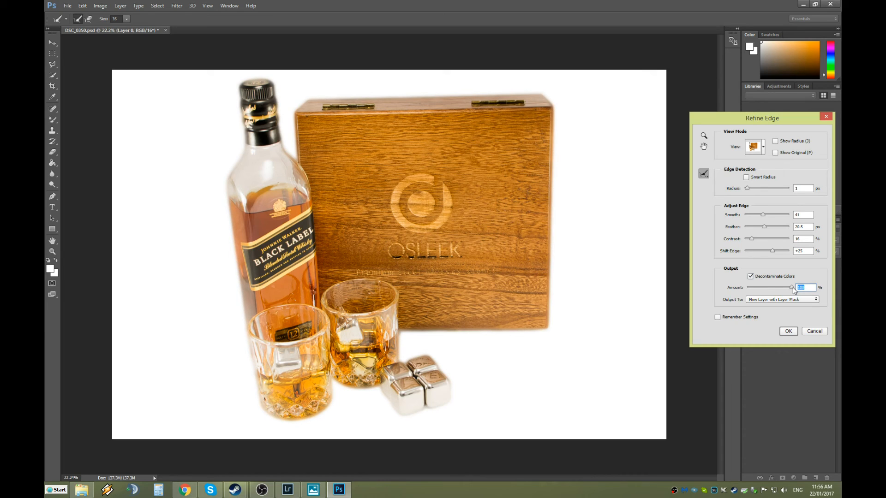
pyautogui.moveTo(794, 289); pyautogui.dragTo(779, 289)
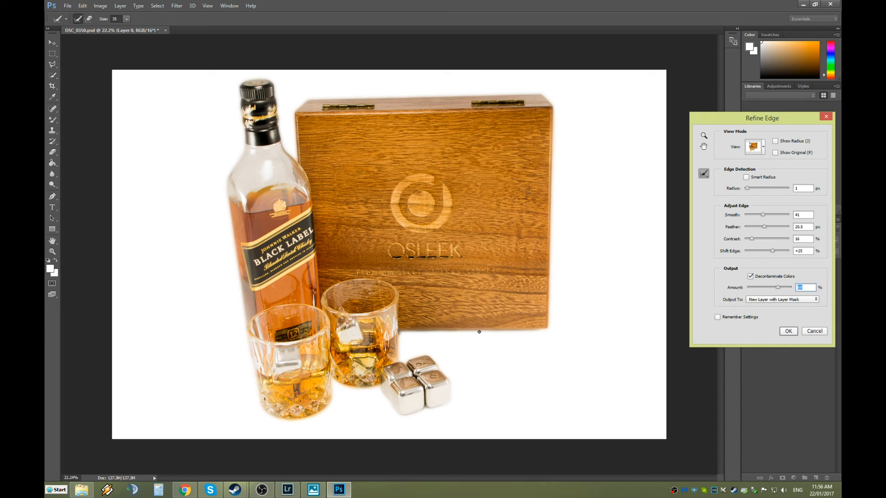
pyautogui.moveTo(778, 290)
pyautogui.mouseDown()
pyautogui.moveTo(750, 289)
pyautogui.moveTo(777, 289)
pyautogui.mouseUp()
pyautogui.moveTo(777, 289); pyautogui.dragTo(765, 293)
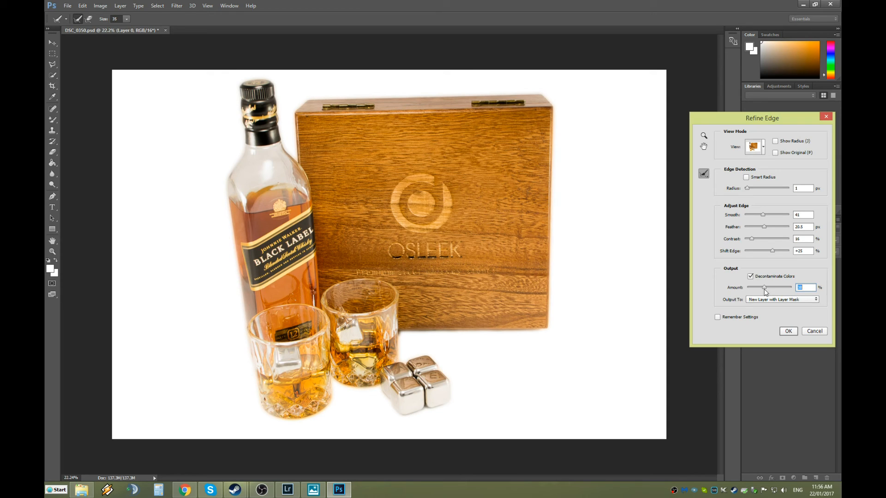
pyautogui.moveTo(756, 290)
pyautogui.mouseDown()
pyautogui.moveTo(785, 294)
pyautogui.moveTo(758, 291)
pyautogui.mouseUp()
# Untick Decontaminate Colors and apply Refine Edge as a new layer with layer mask.
pyautogui.click(751, 277)
pyautogui.click(788, 332)
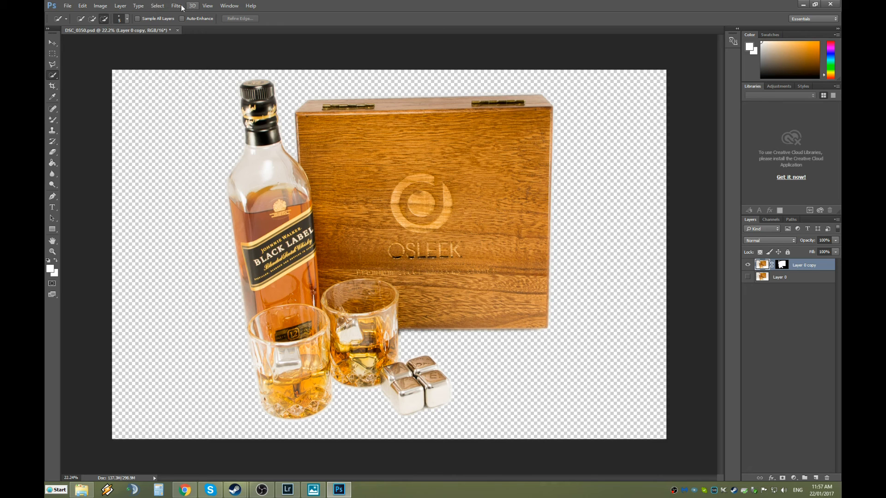
# Create Layer 1 from Layer > New > Layer and drag it below the cutout layers.
pyautogui.click(120, 6)
pyautogui.moveTo(127, 17)
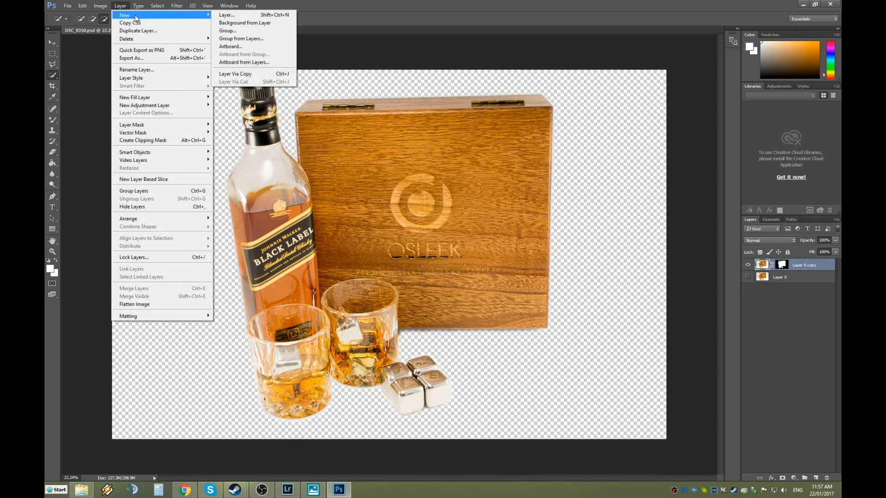
pyautogui.click(229, 15)
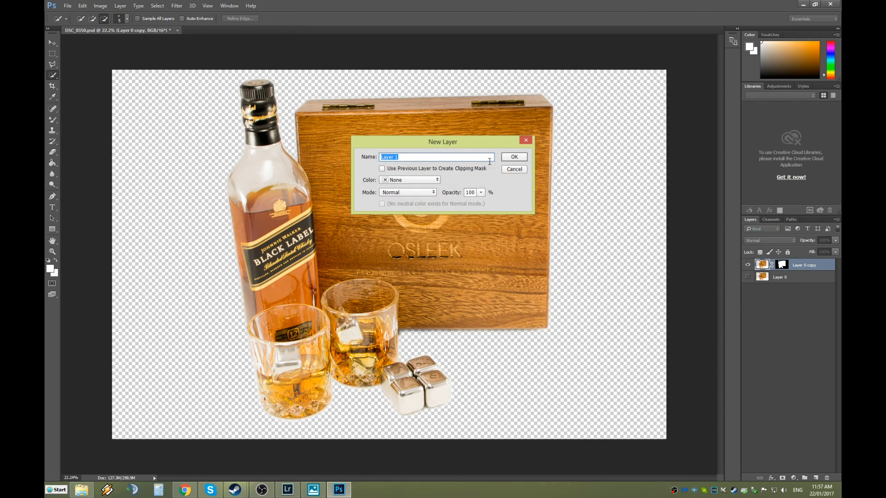
pyautogui.click(515, 159)
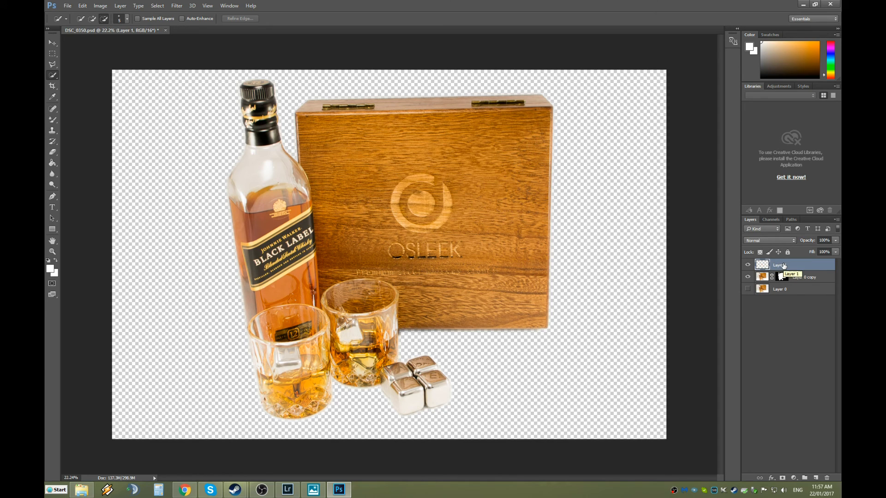
pyautogui.moveTo(783, 266); pyautogui.dragTo(784, 295)
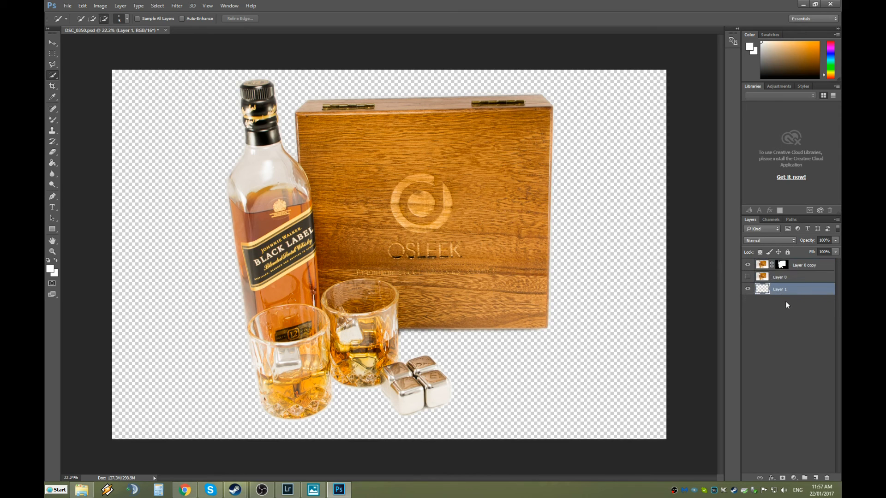
pyautogui.doubleClick(781, 289)
# Dismiss the Layer Style dialog without making changes.
pyautogui.doubleClick(762, 288)
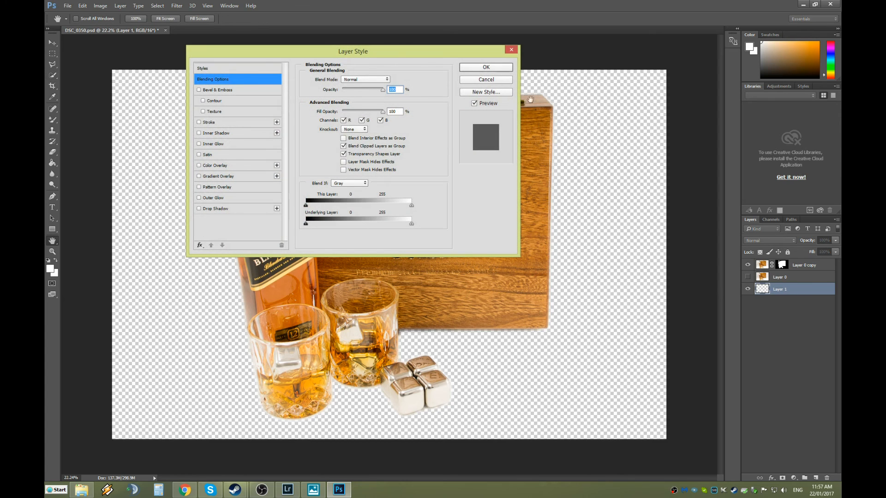
pyautogui.click(491, 78)
pyautogui.press('w')
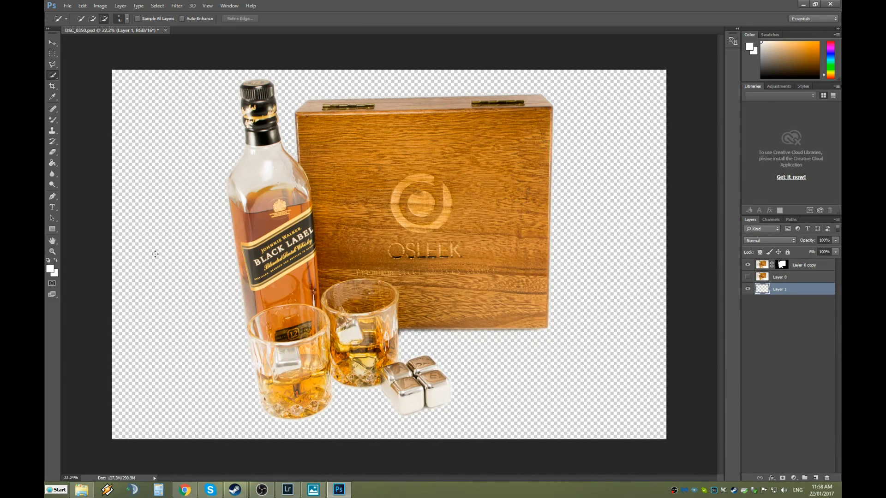
# Fill Layer 1 with white using the Paint Bucket tool.
pyautogui.press('g')
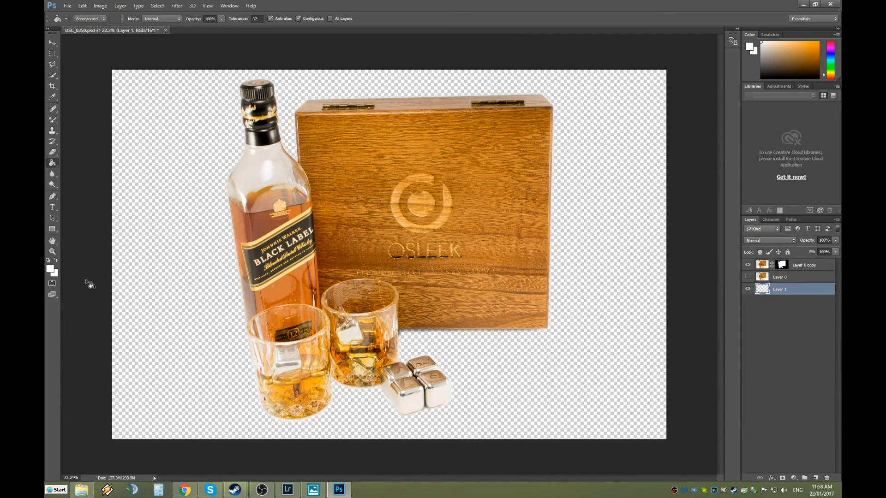
pyautogui.click(49, 268)
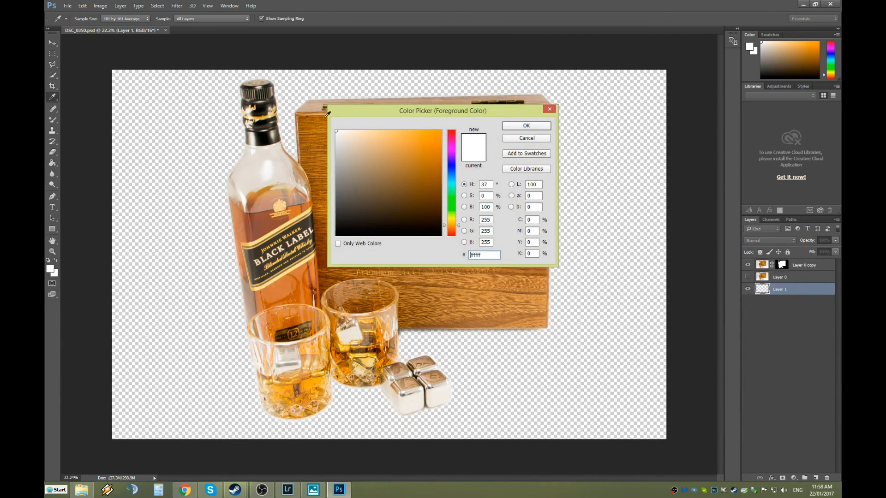
pyautogui.click(526, 127)
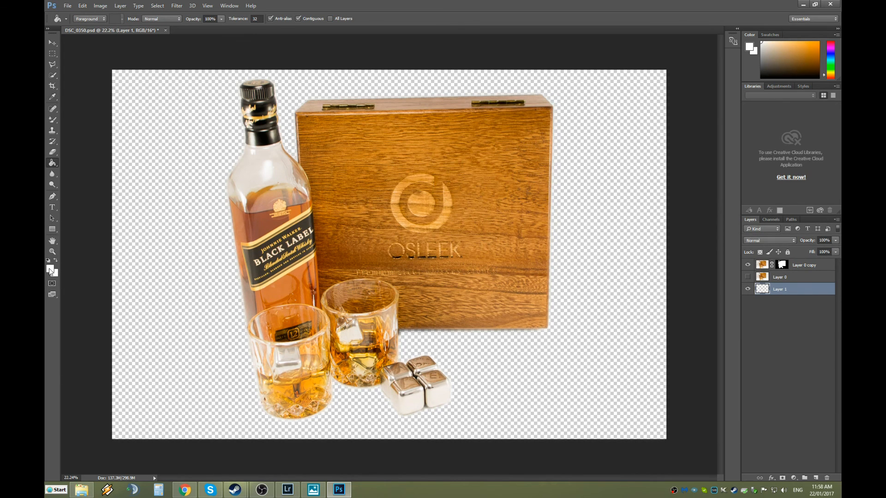
pyautogui.click(607, 270)
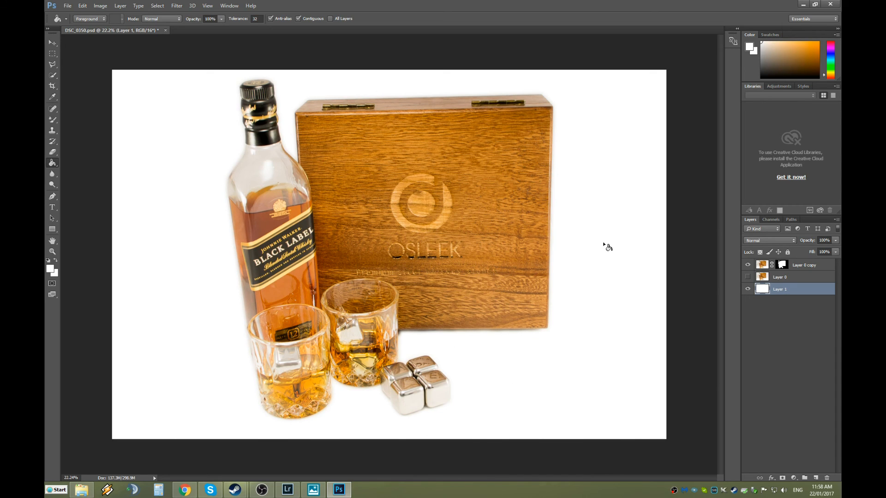
pyautogui.click(69, 6)
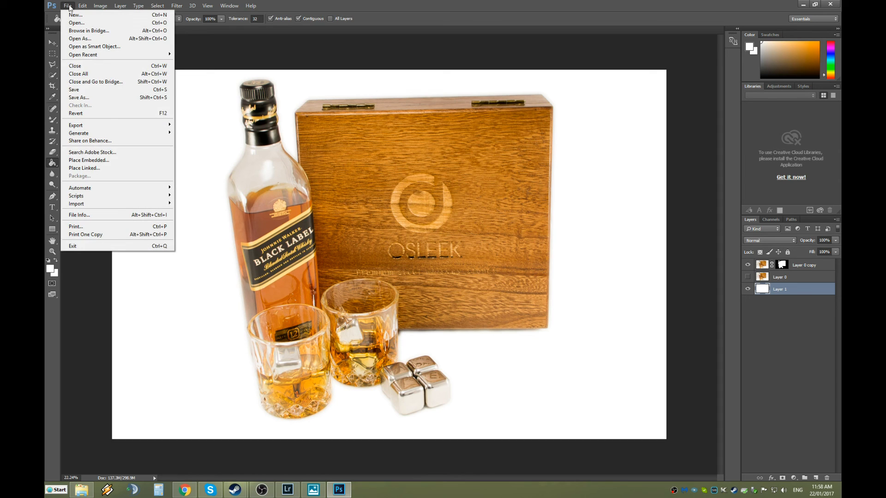
# Save a copy as DSC_0350.png in PNG format with Smallest compression.
pyautogui.click(87, 96)
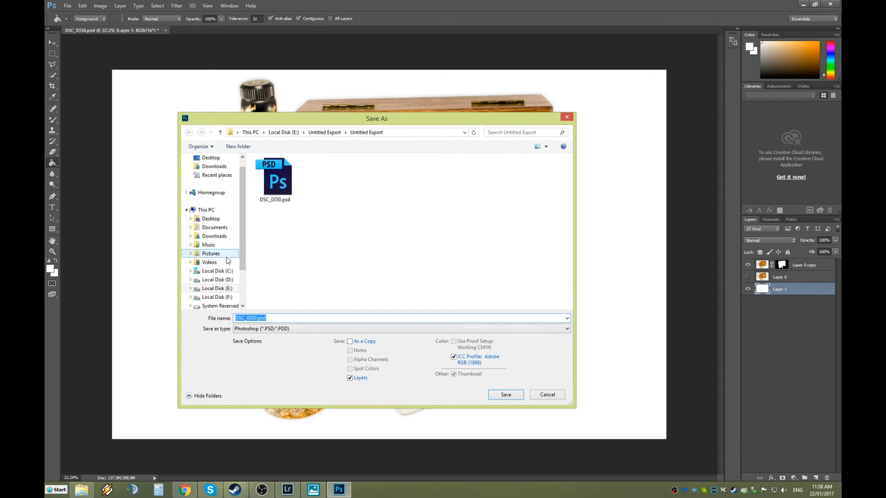
pyautogui.click(567, 331)
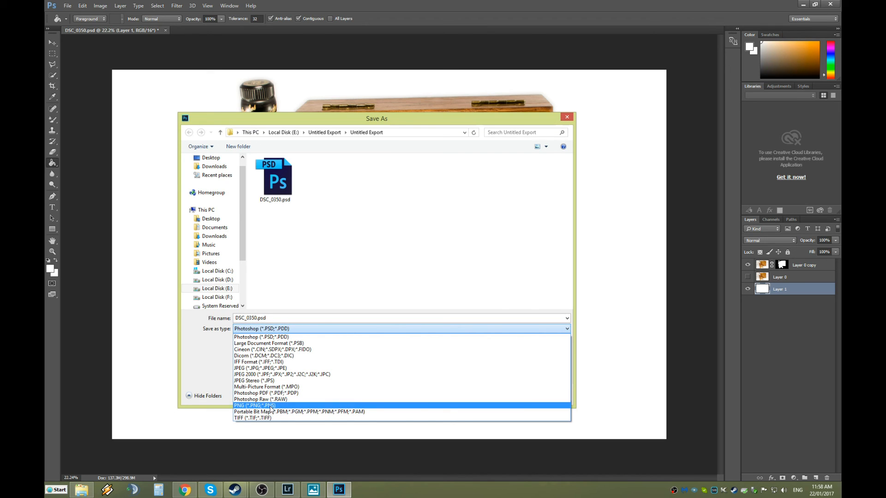
pyautogui.click(271, 406)
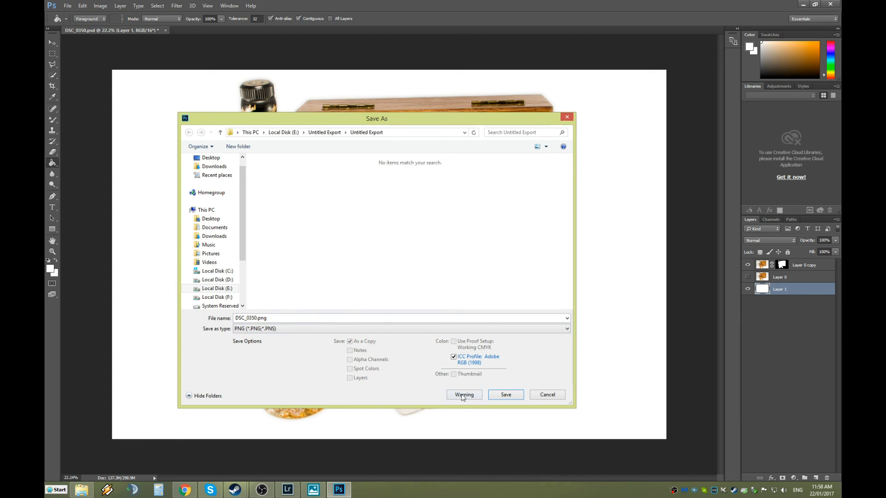
pyautogui.click(514, 397)
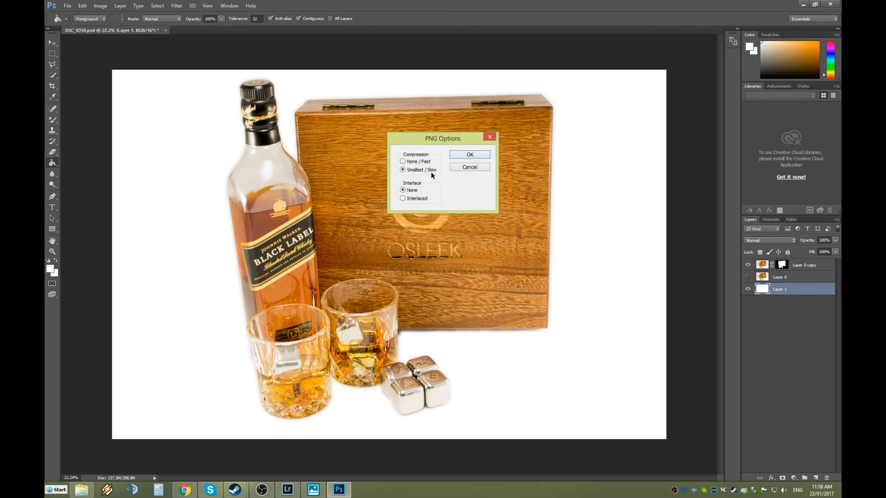
pyautogui.click(462, 155)
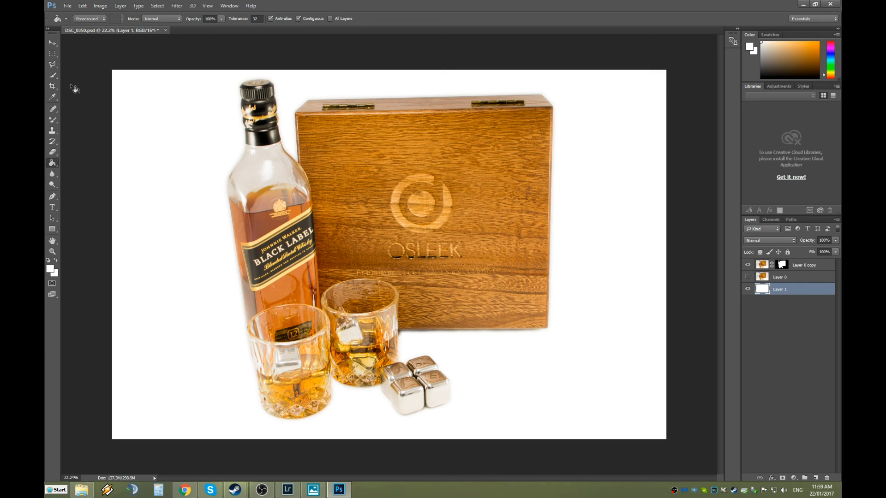
pyautogui.click(67, 5)
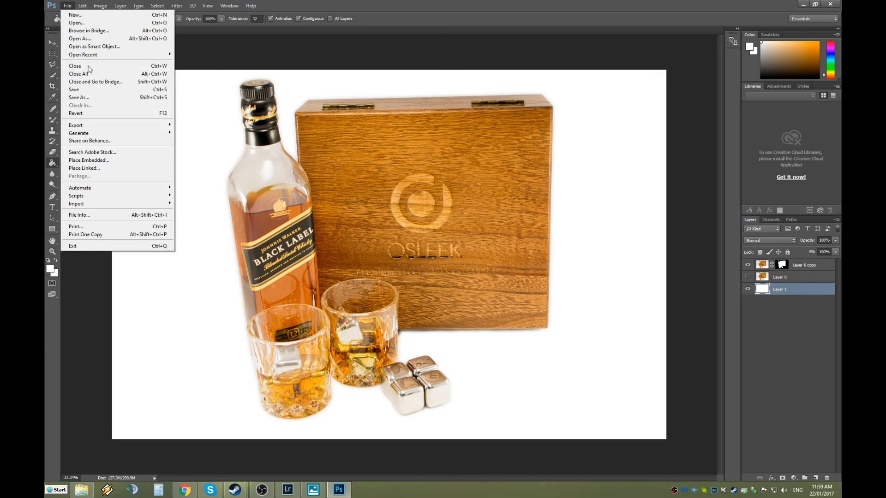
# Save a copy as DSC_0350.jpg in JPEG format at Maximum quality, Baseline (Standard).
pyautogui.click(91, 98)
pyautogui.click(293, 328)
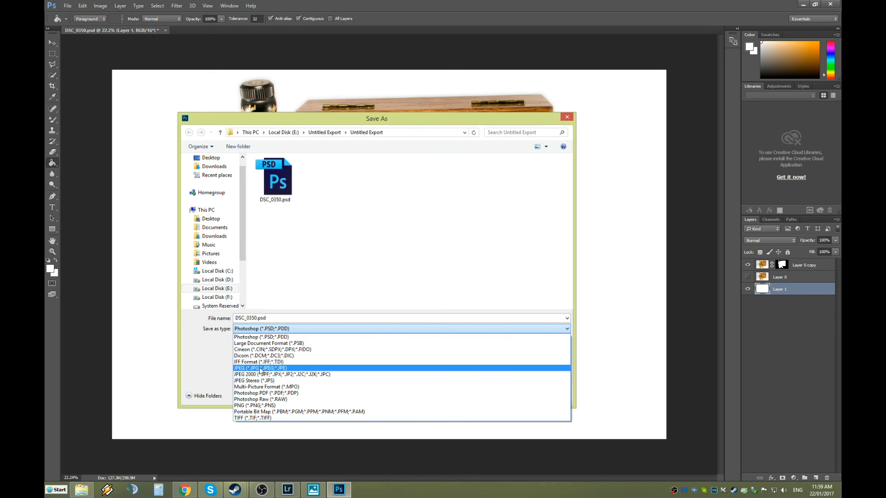
pyautogui.click(259, 368)
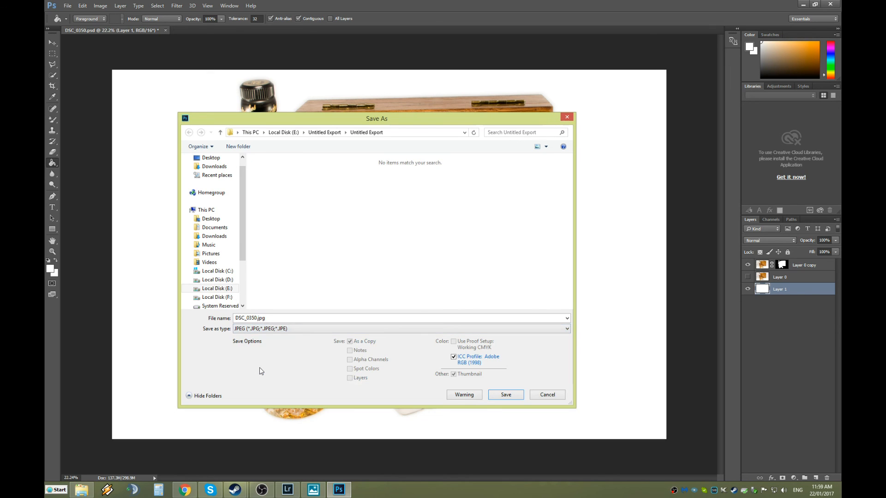
pyautogui.click(502, 395)
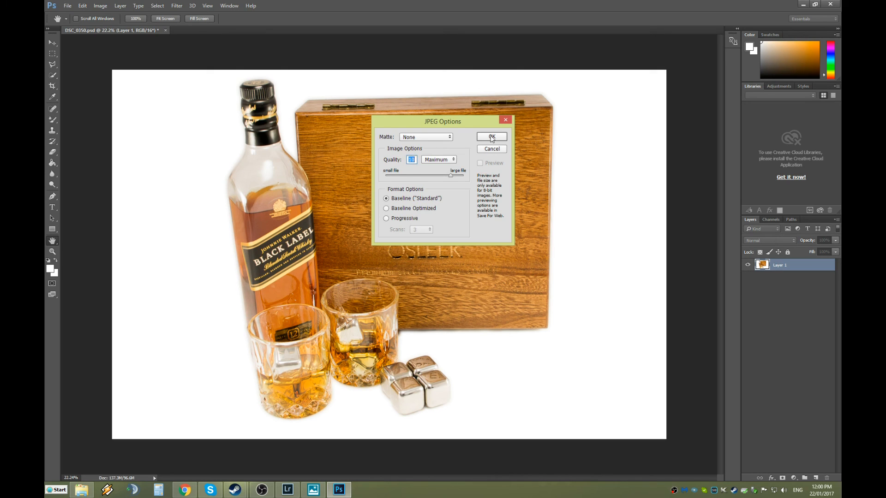
pyautogui.click(492, 138)
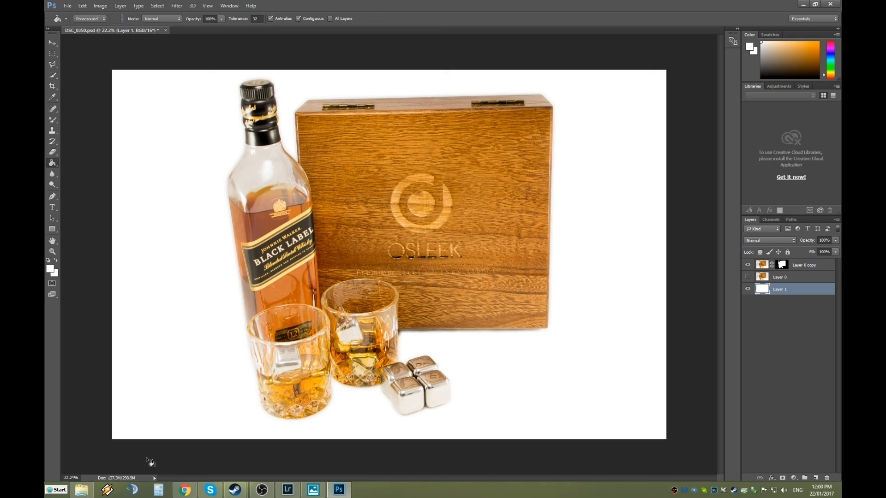
# In the Untitled Export folder, check the PNG and JPEG file details, then open DSC_0350.jpg.
pyautogui.click(81, 490)
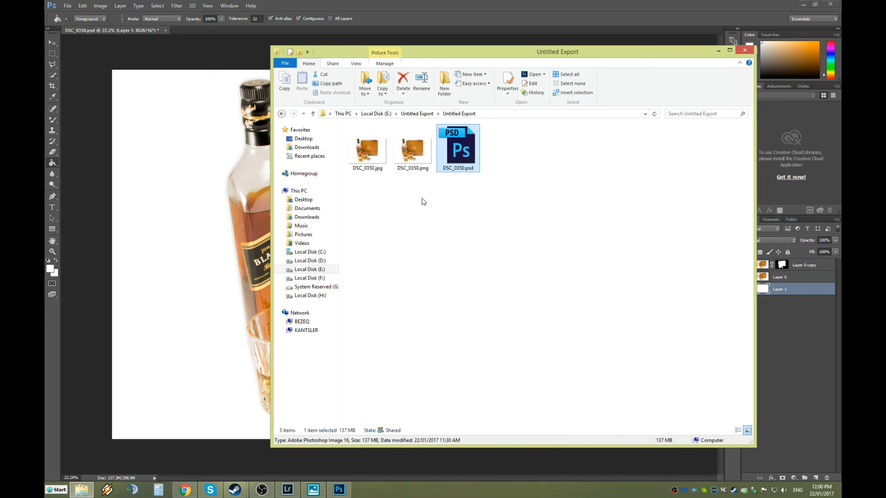
pyautogui.click(413, 152)
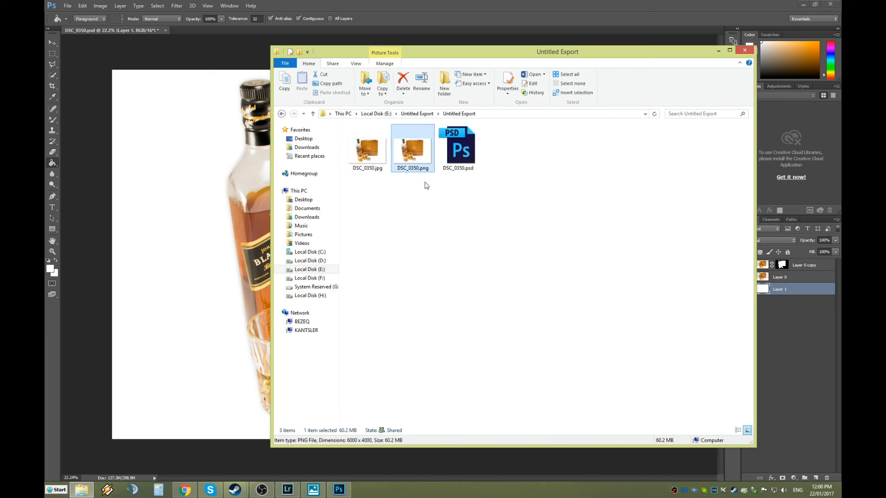
pyautogui.click(375, 166)
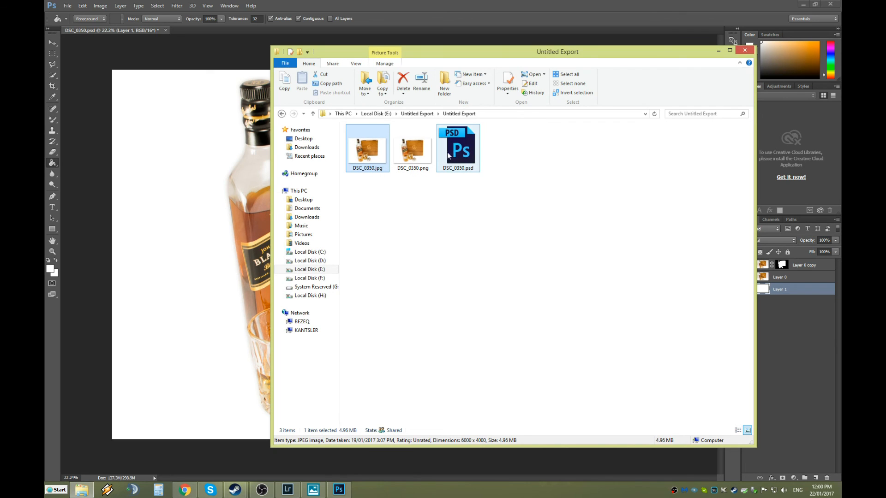
pyautogui.moveTo(457, 155)
pyautogui.click(461, 216)
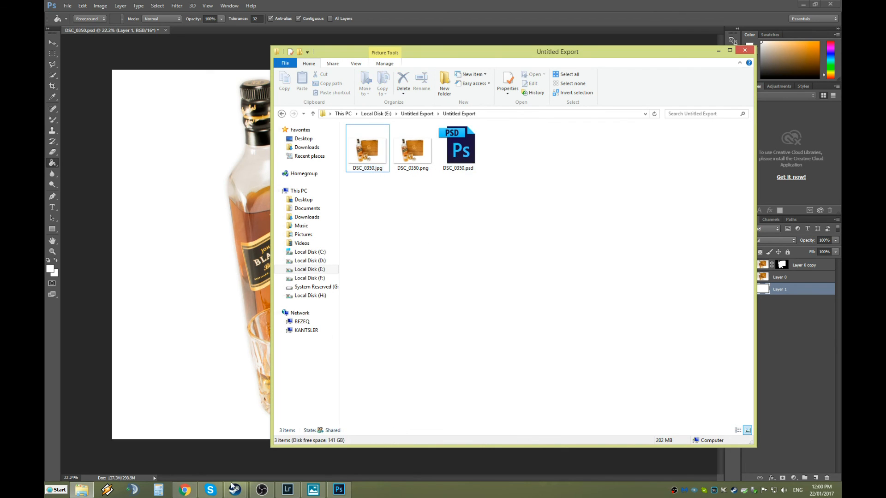
pyautogui.doubleClick(367, 147)
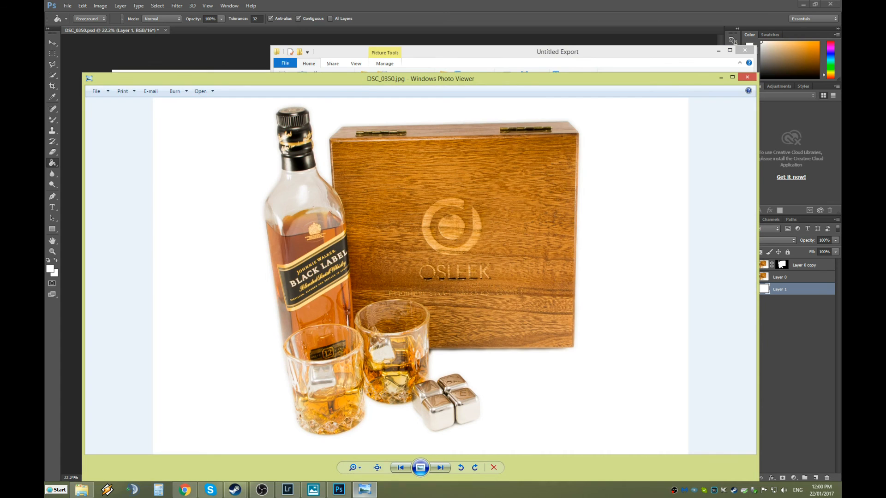
# Compare DSC_0350.jpg with the original studio photo, then close Photo Viewer.
pyautogui.click(360, 494)
pyautogui.click(360, 494)
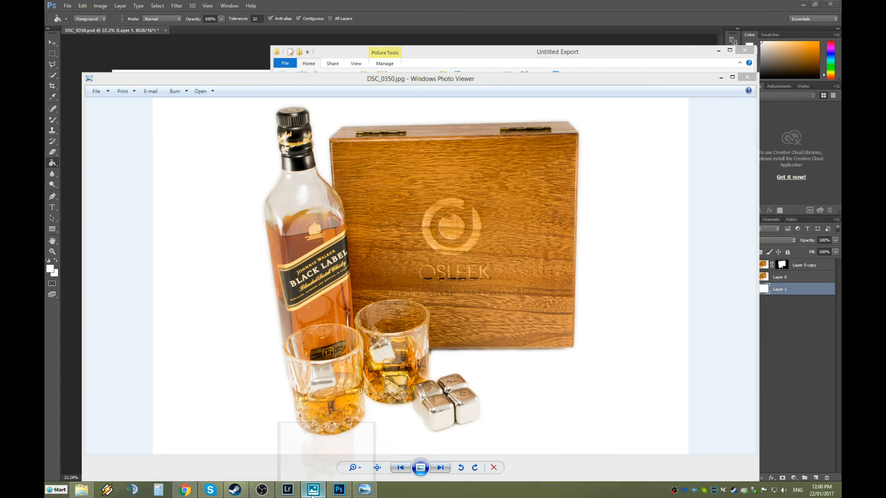
pyautogui.click(313, 491)
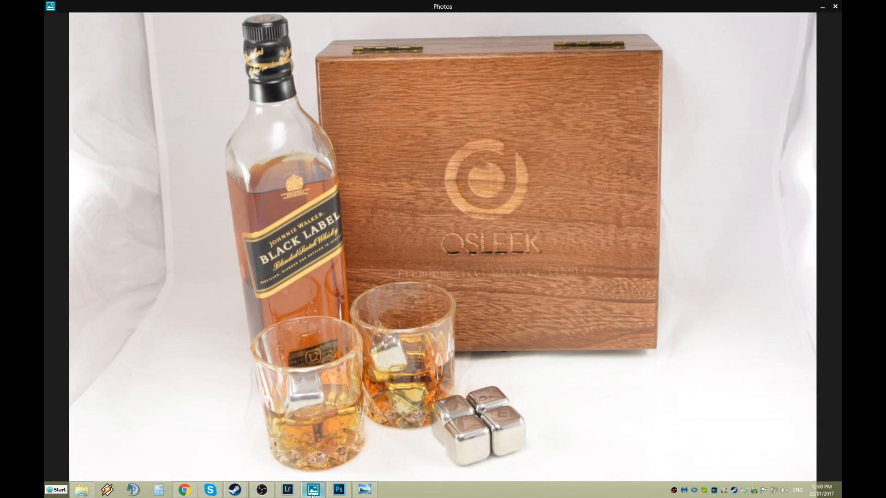
pyautogui.click(342, 491)
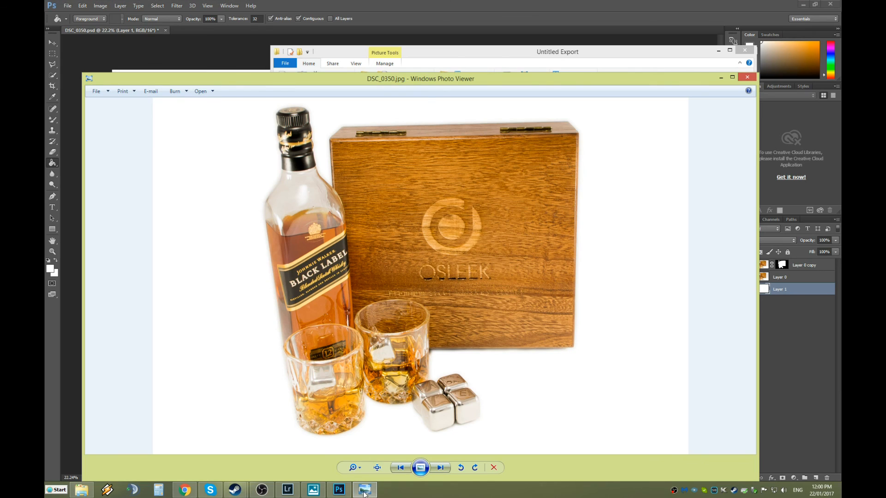
pyautogui.click(312, 496)
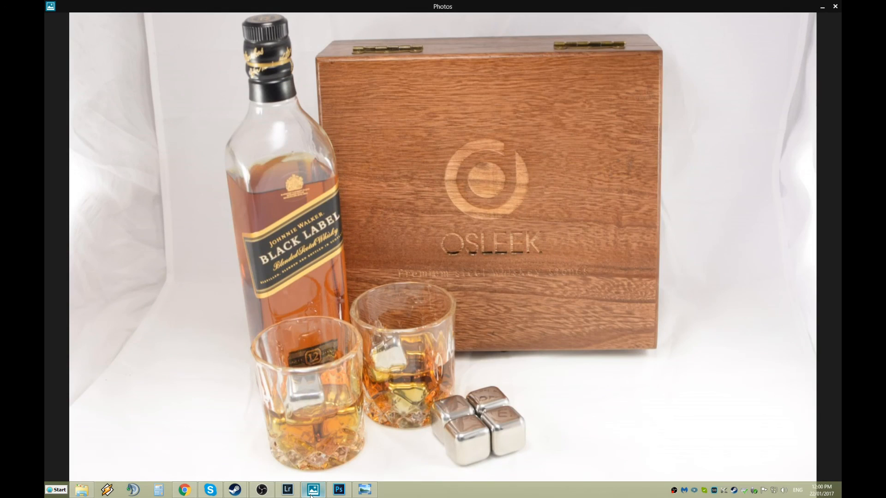
pyautogui.click(373, 491)
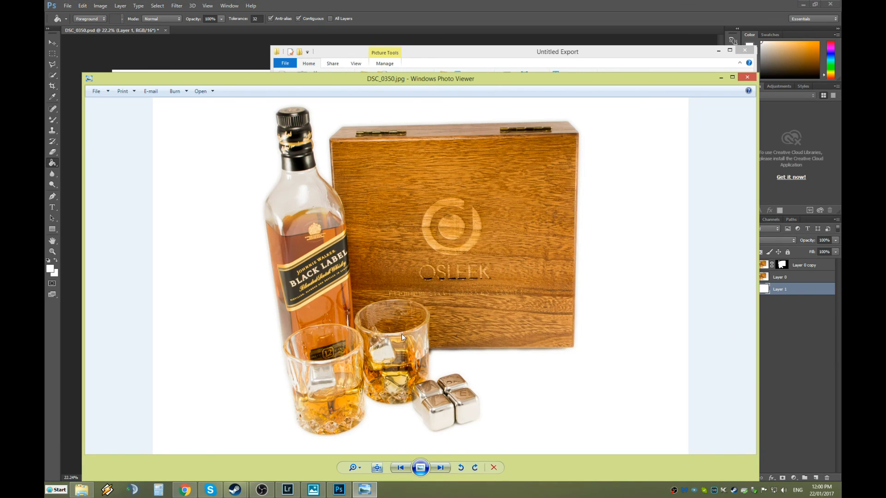
pyautogui.click(747, 77)
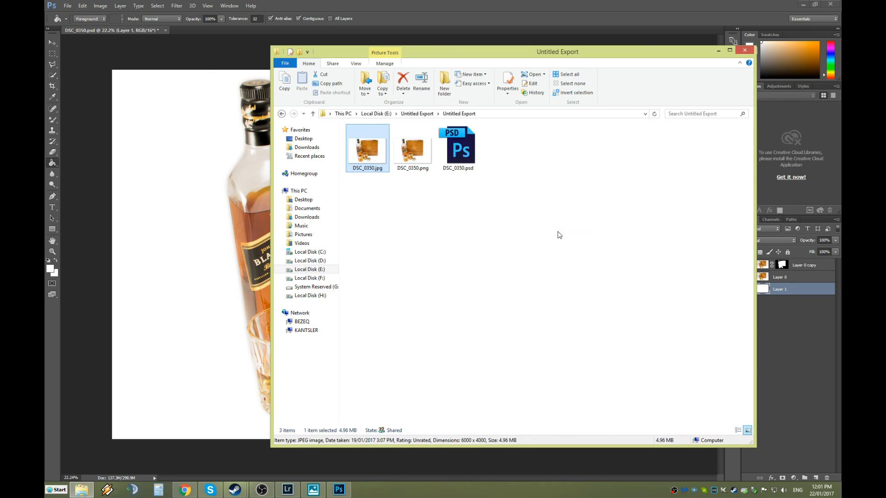
# Return to DSC_0350.psd in Photoshop, then bring the OBS screen recorder window to the front.
pyautogui.click(156, 227)
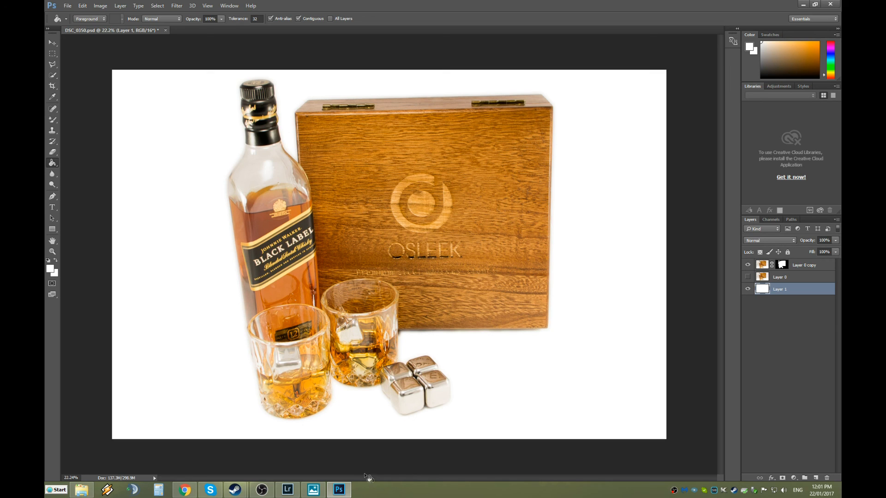
pyautogui.click(262, 490)
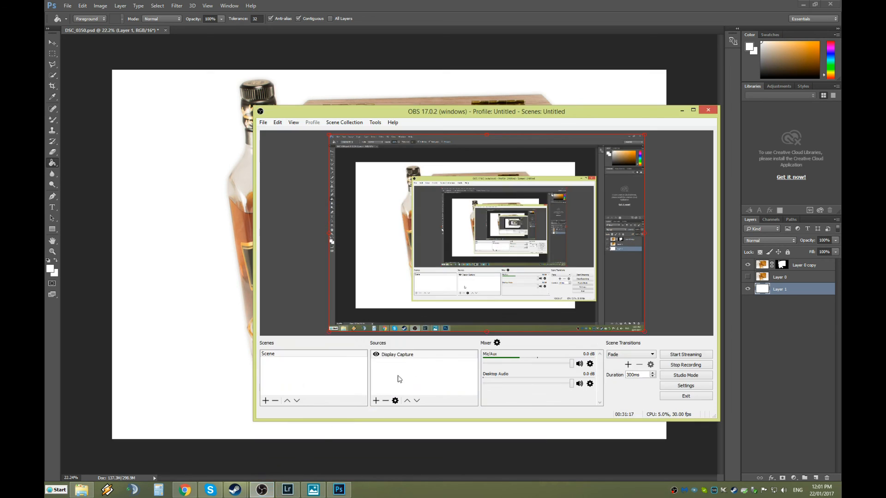